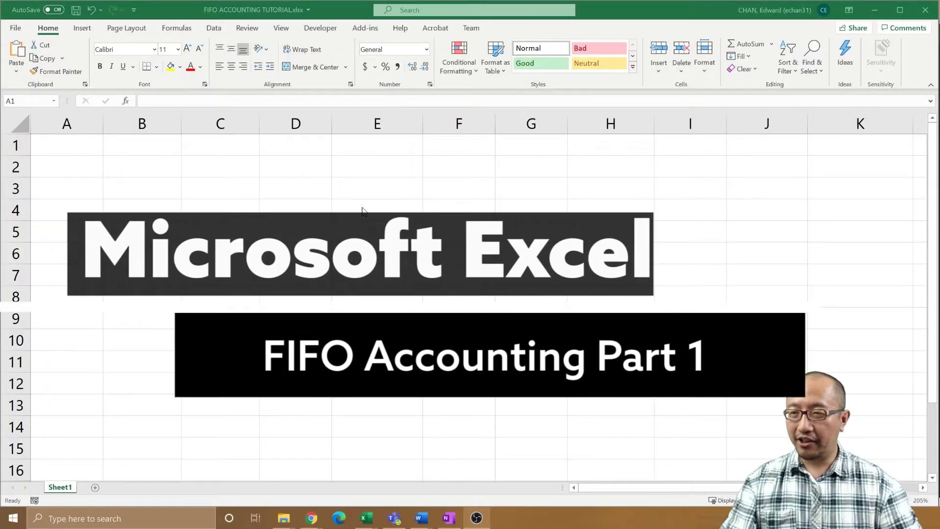
Enter the worksheet title "FIFO ACCOUNTING" in cell A1.
click(84, 142)
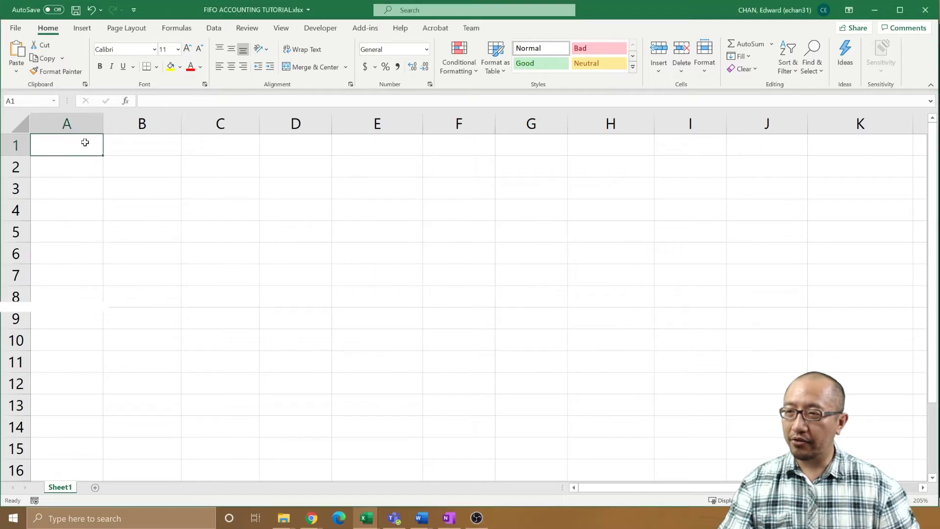
text(FIFO )
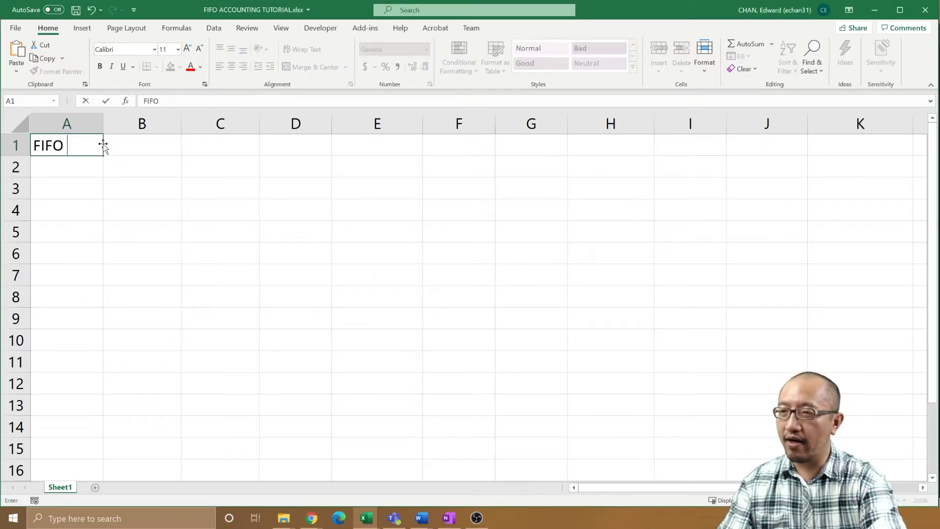
text(ACCOUNTING)
key(Return)
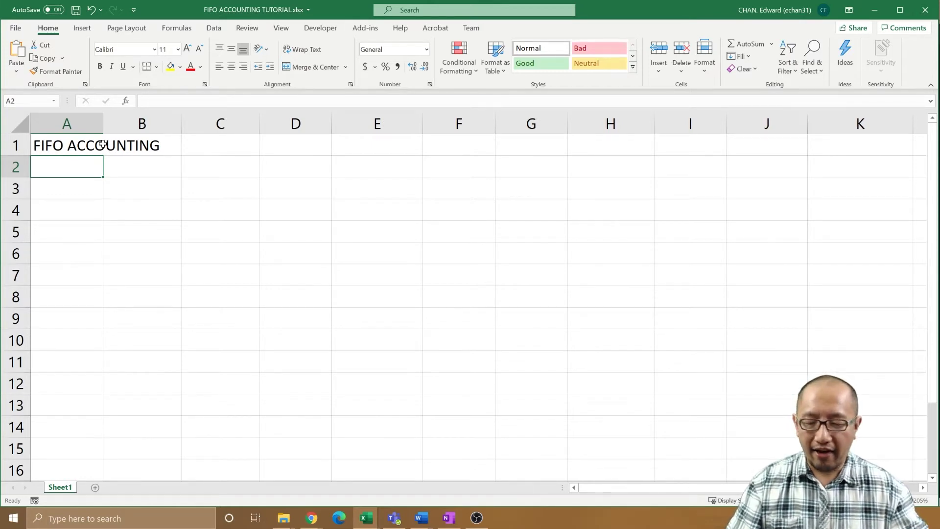
Enter the section heading "Record for buying" in cell A3.
key(Down)
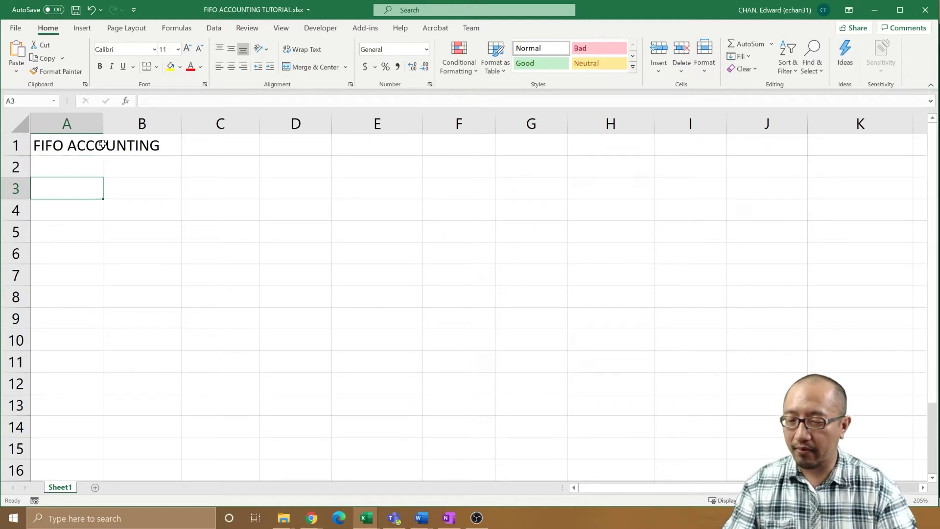
text(R)
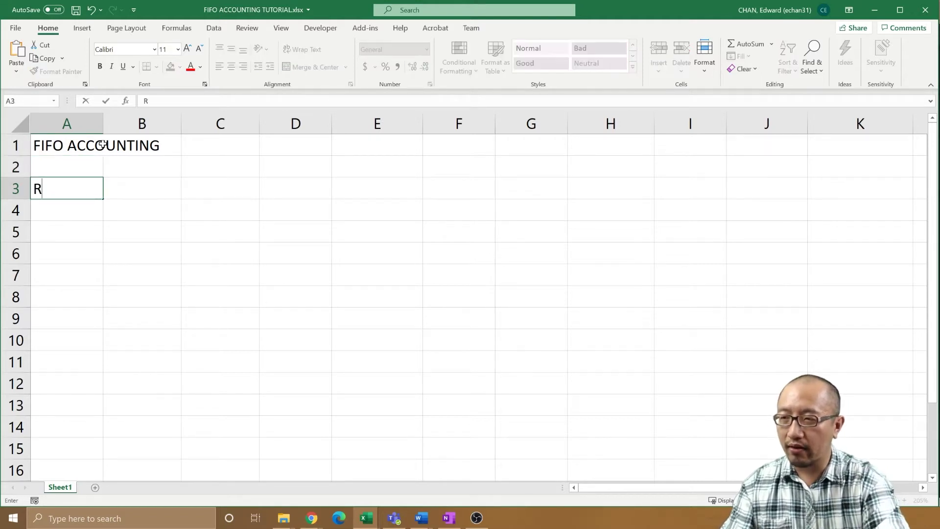
text(ecord for buying)
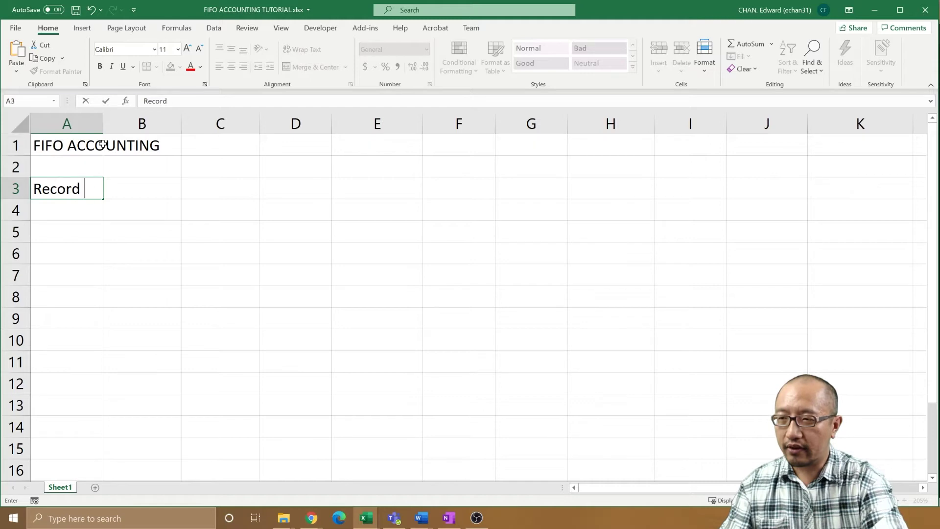
key(Return)
key(Return)
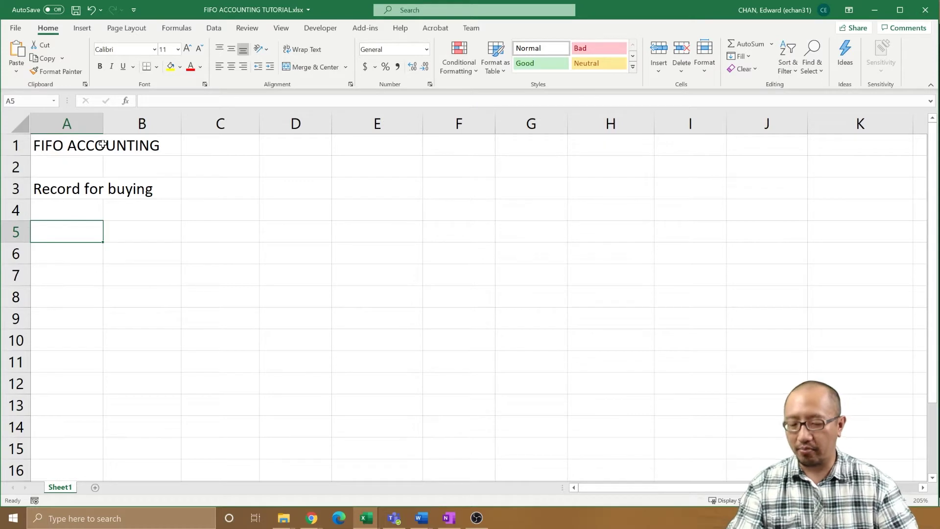
Add a "Date" column header in A5 and enter 06-Jan-2020 beneath it in A6.
text(Date)
key(Tab)
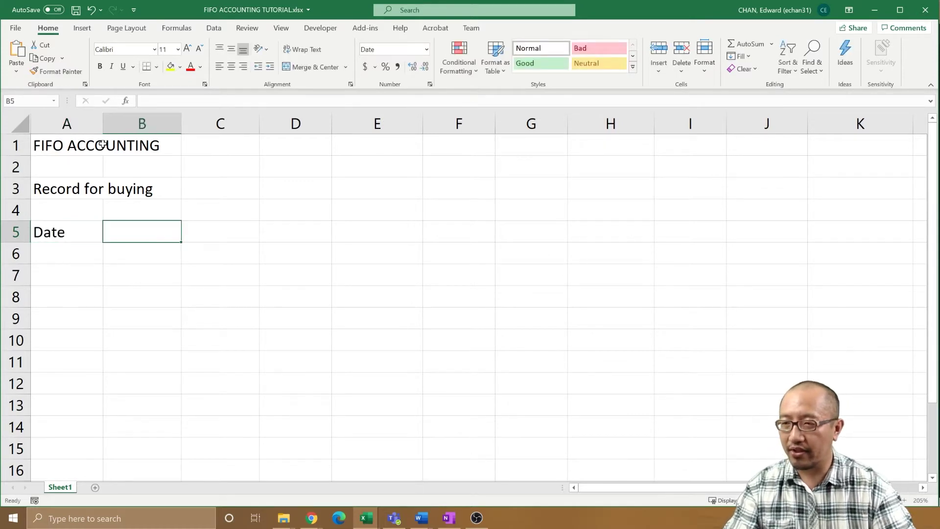
key(Return)
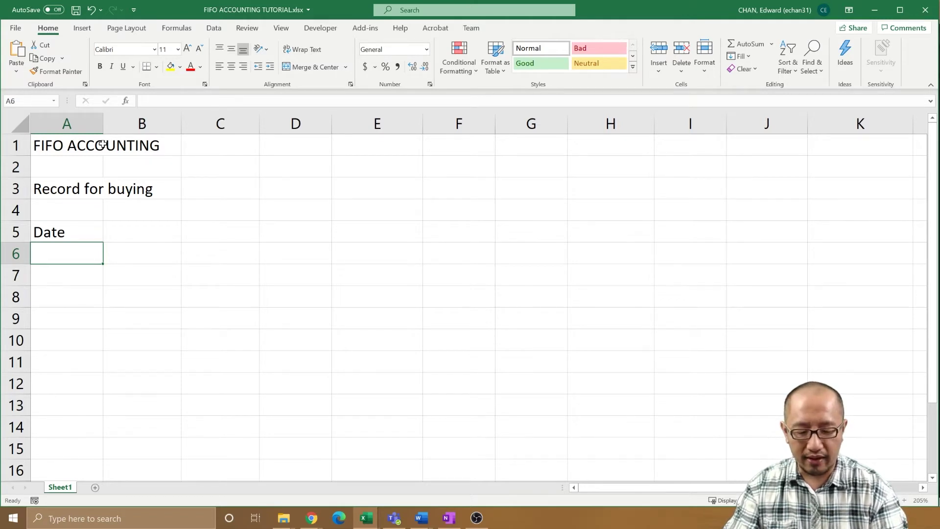
text(06-Jan)
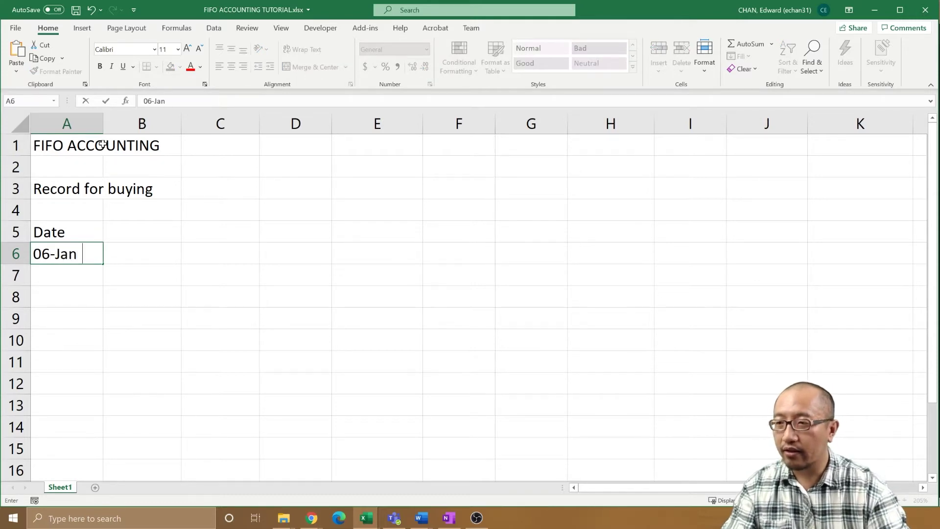
text(-2020)
key(Return)
Add a "Product" column header in B5 and enter "Pens" beneath it in B6.
key(Right)
key(Up)
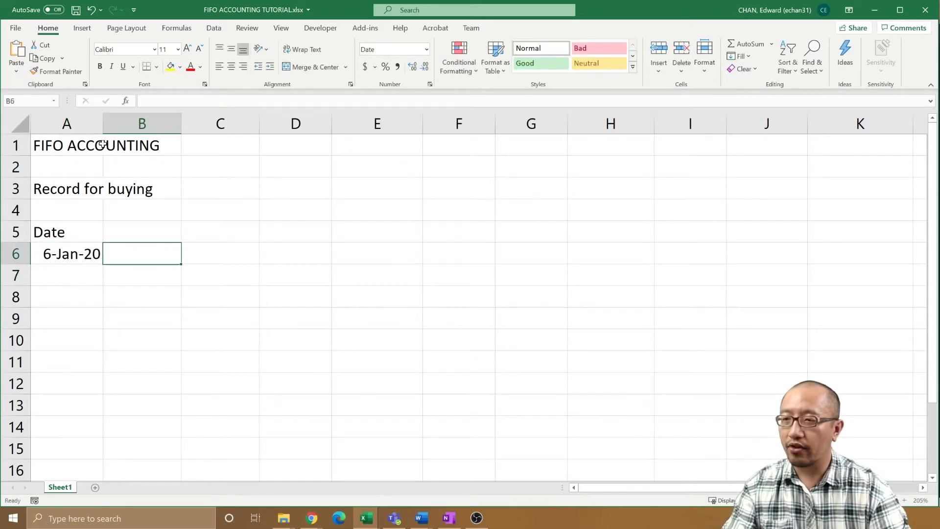
key(Up)
text(Product)
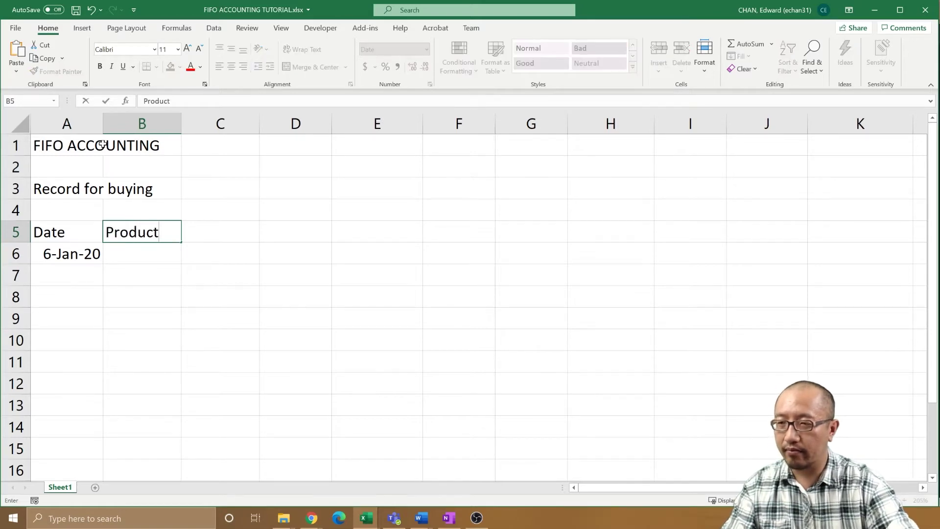
key(Tab)
key(Down)
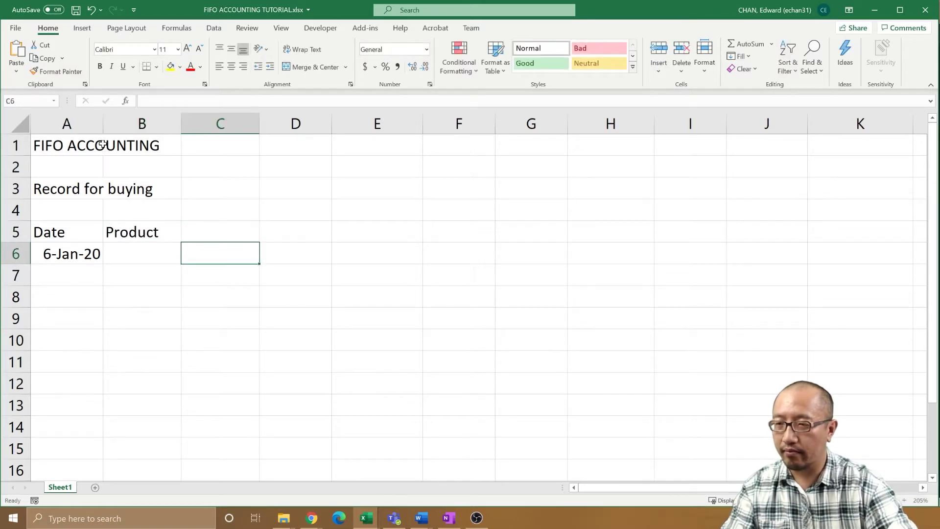
key(Left)
text(Pens)
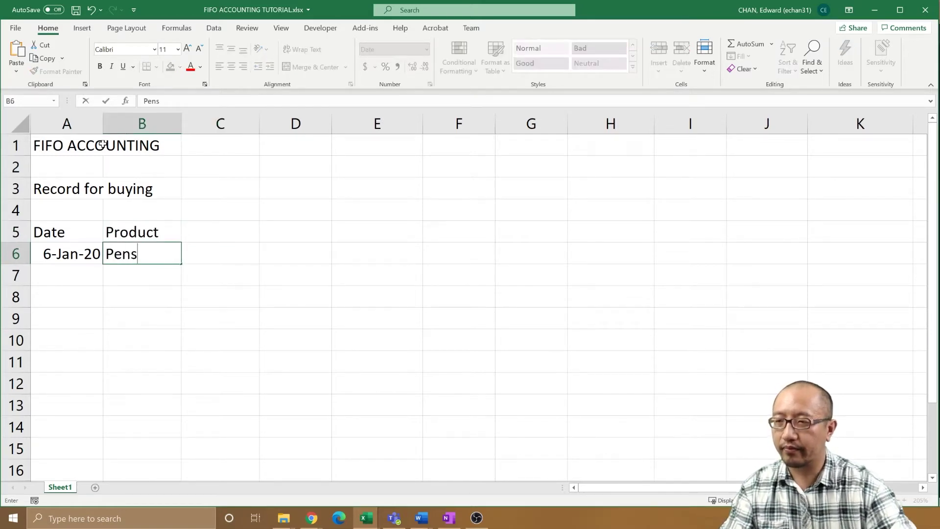
Enter the column header "Cost Price / Unit" in cell C5.
key(Tab)
key(Up)
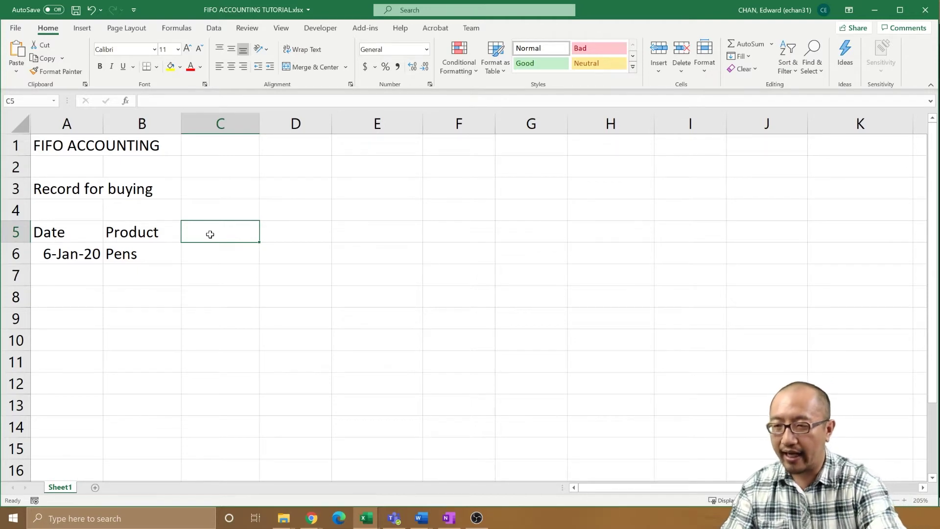
text(Cost Price)
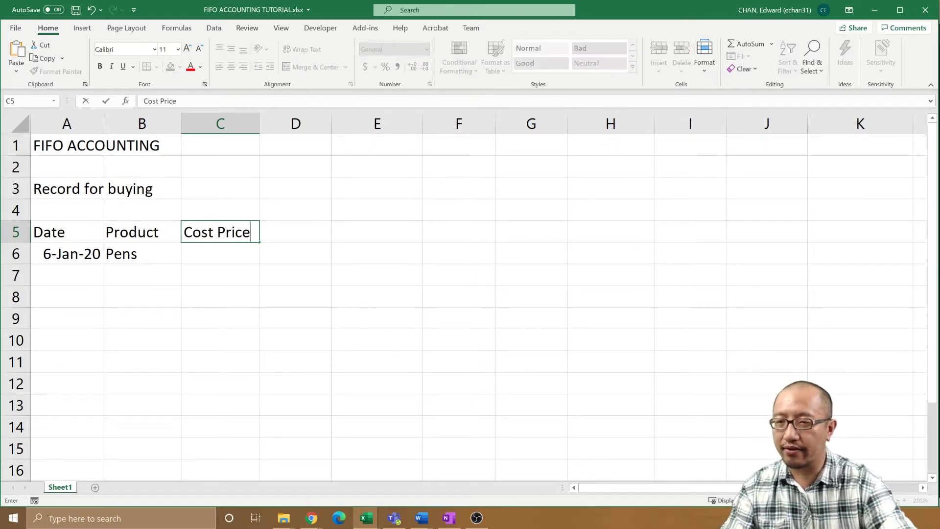
key(Return)
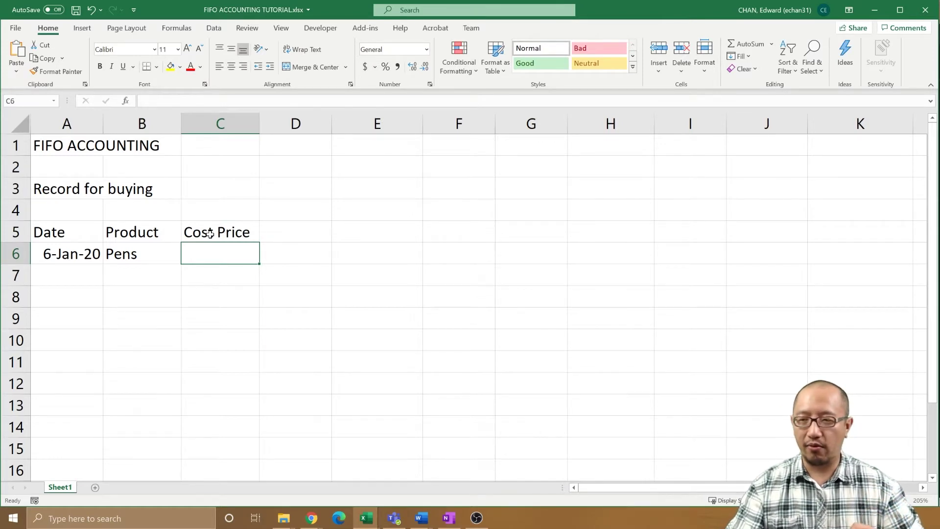
click(210, 233)
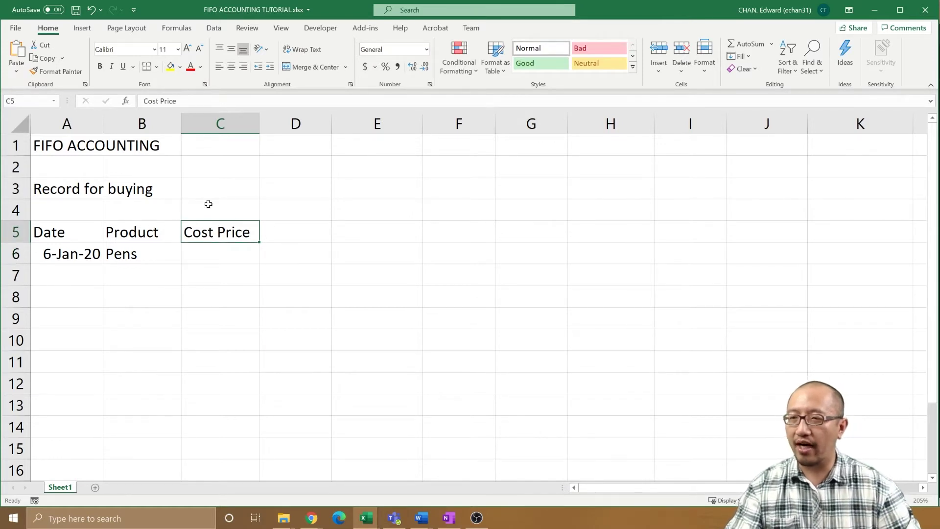
click(179, 101)
text(/ Unit)
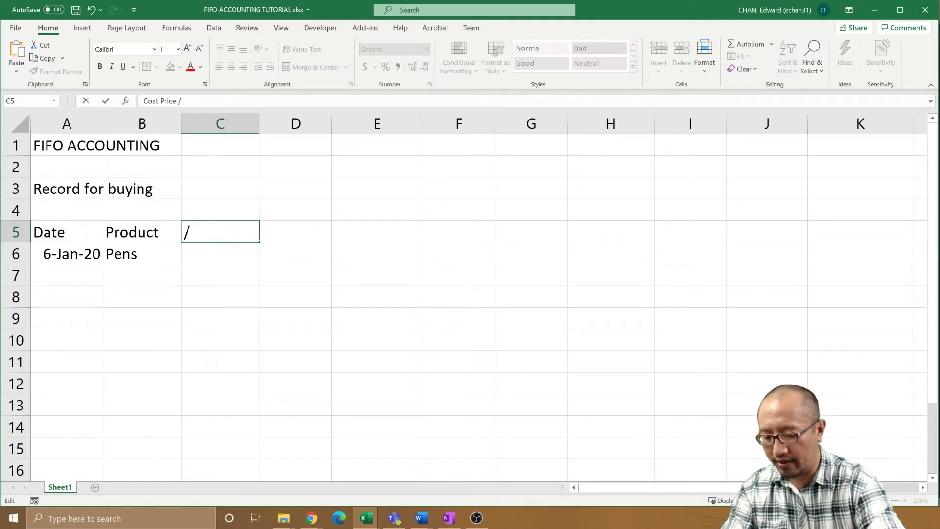
key(BackSpace)
key(BackSpace)
key(BackSpace)
key(BackSpace)
key(BackSpace)
key(BackSpace)
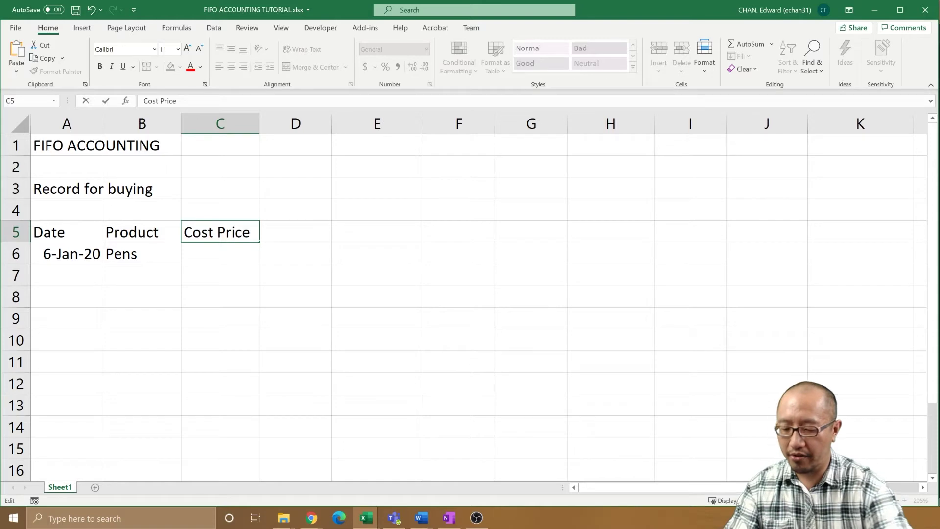
text(/ Unit)
key(Return)
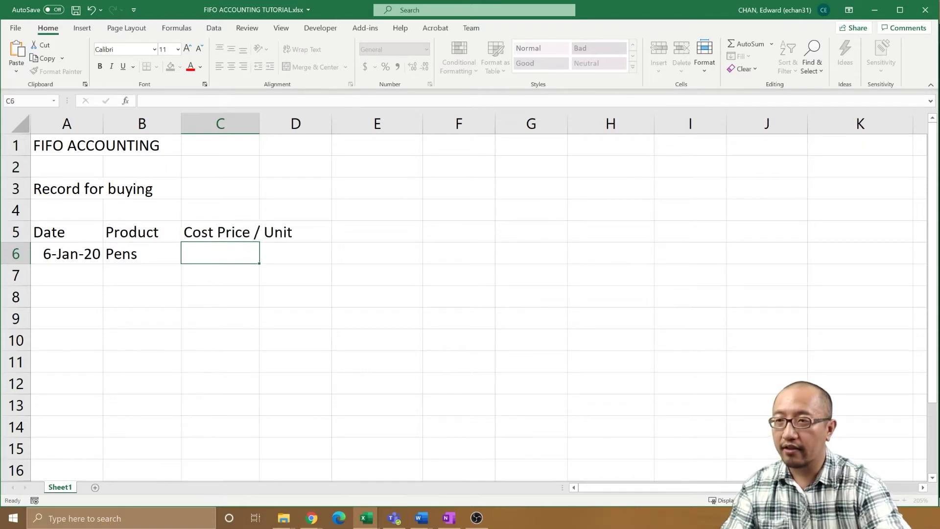
Widen column C to fit its header and enter a unit cost of $0.2 in C6.
drag(259, 122, 293, 122)
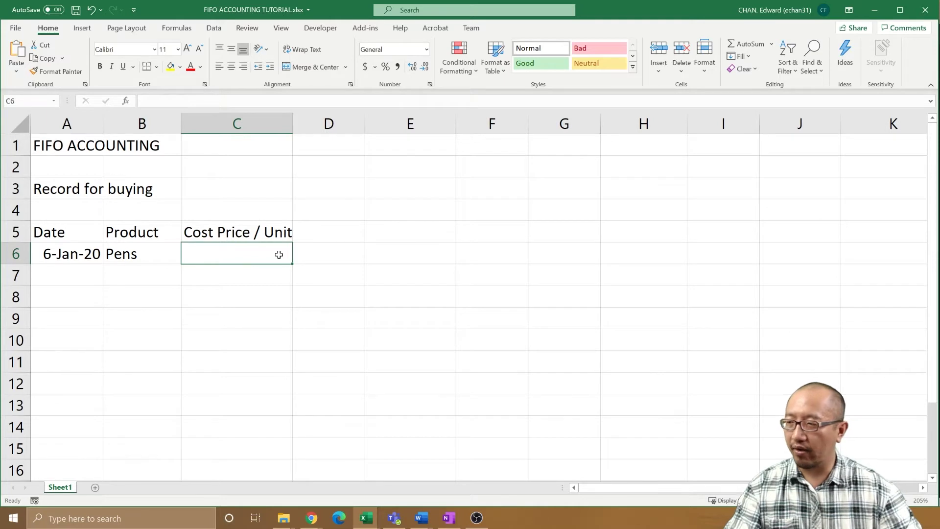
text($0.2)
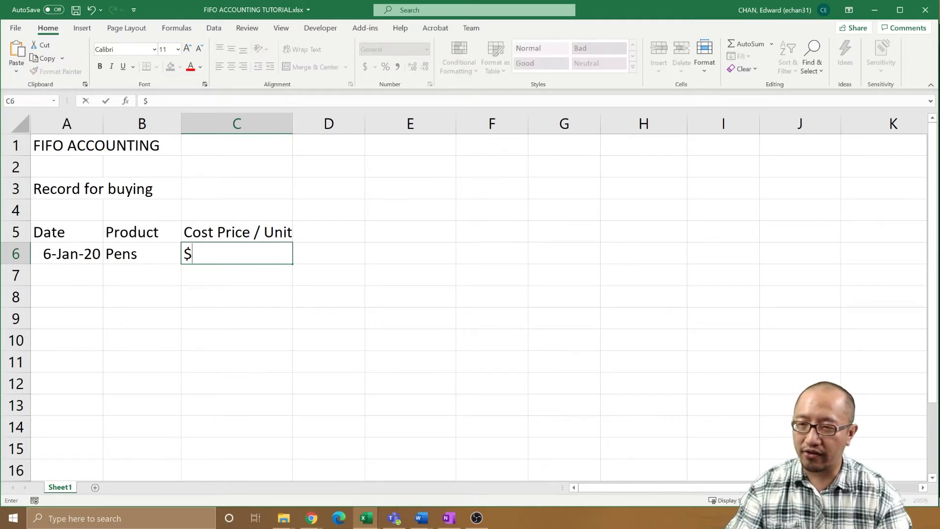
key(Return)
Add a "Number of Units" column header in D5 and enter 200 beneath it in D6.
key(Right)
key(Up)
key(Up)
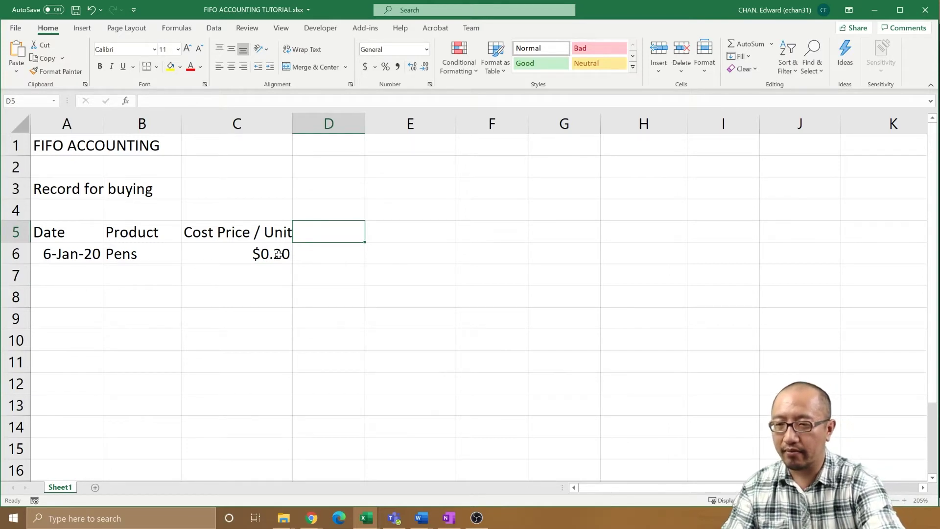
text(Number of Units)
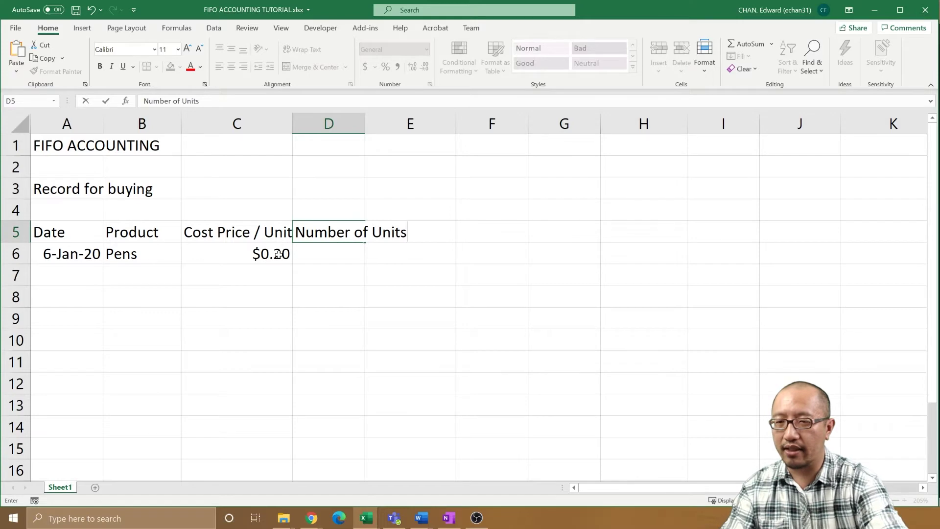
key(Return)
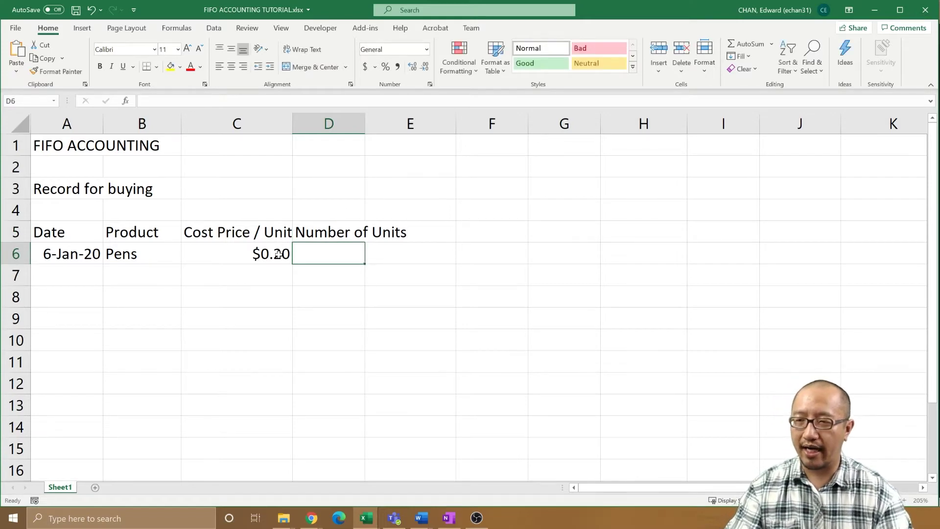
text(200)
key(Return)
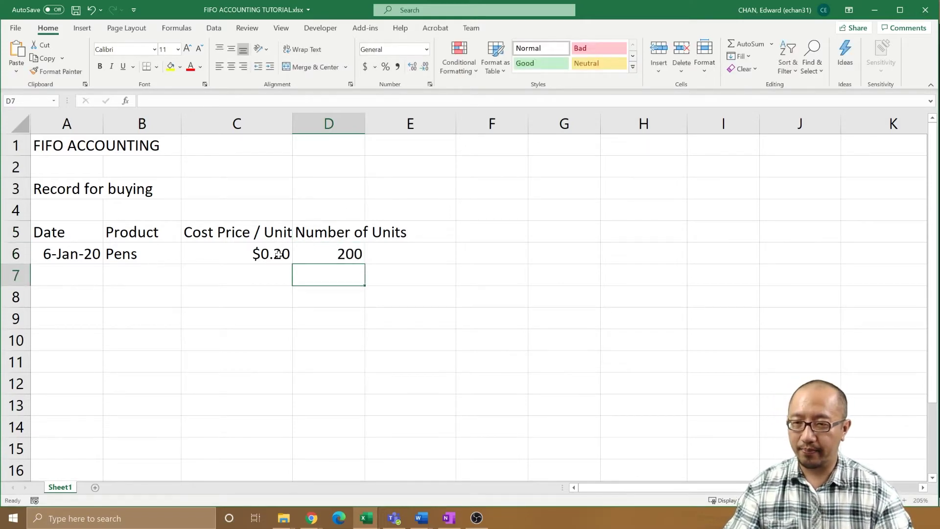
Enter the column header "Total Cost" in cell E5.
key(Right)
key(Right)
key(Up)
key(Up)
key(Left)
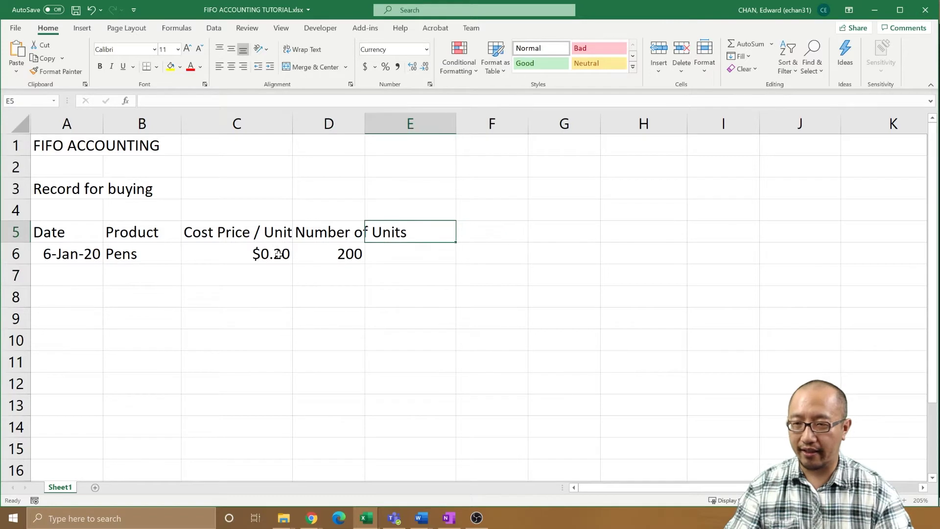
text(Total Cost)
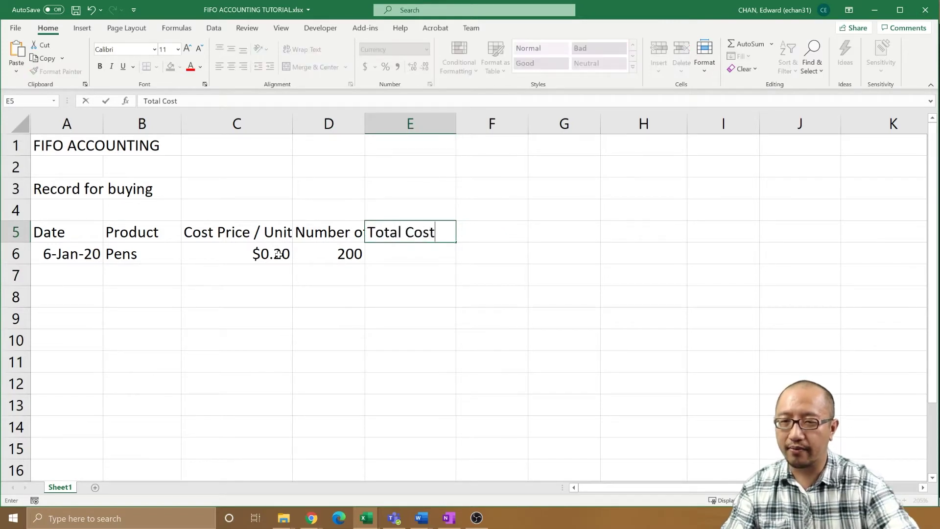
key(Return)
Calculate the pens' total cost in E6 with the formula =D6*C6.
text(=)
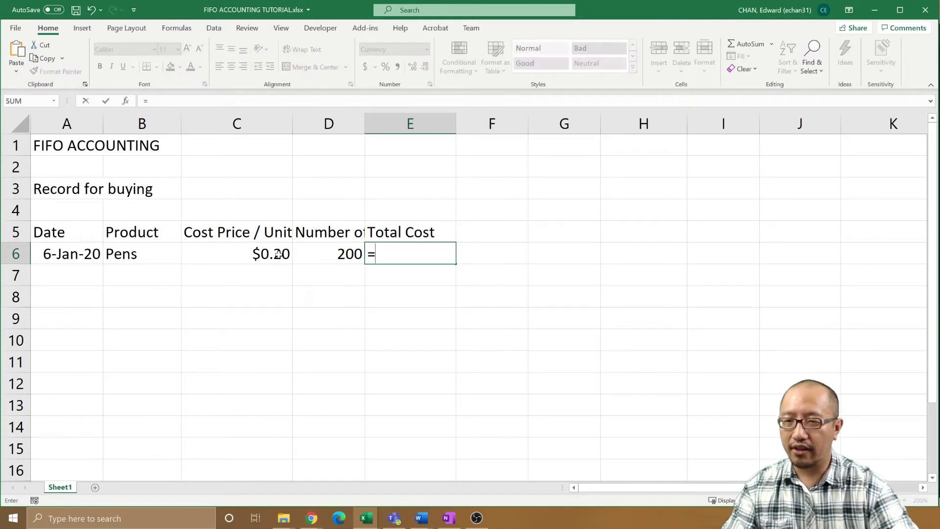
key(Left)
text(*)
key(Left)
key(Left)
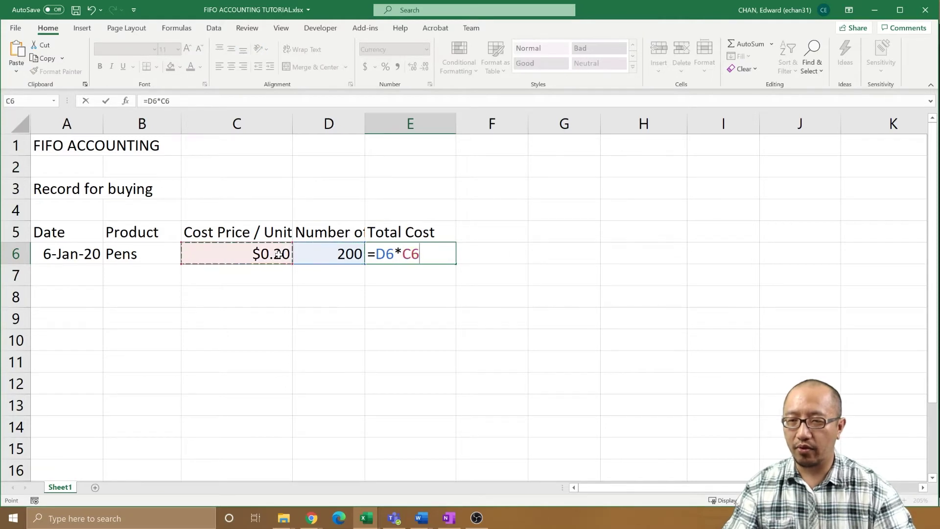
key(Return)
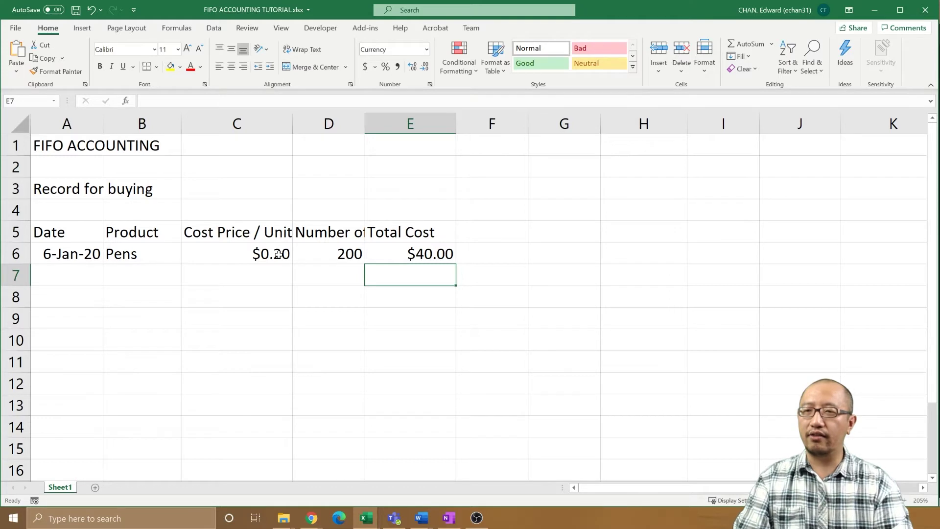
Enter the second purchase's date, 03-Feb-2020, in cell A7.
key(Left)
key(Left)
key(Left)
key(Left)
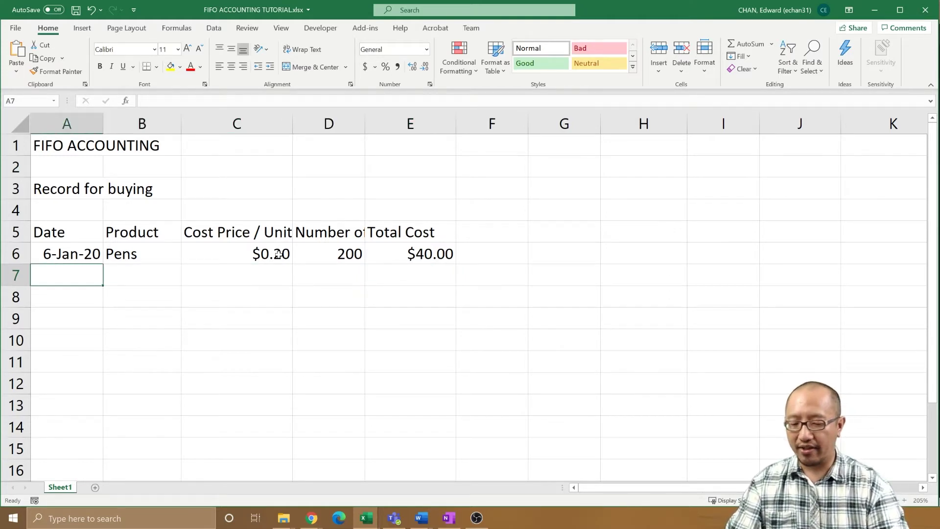
text(2020-)
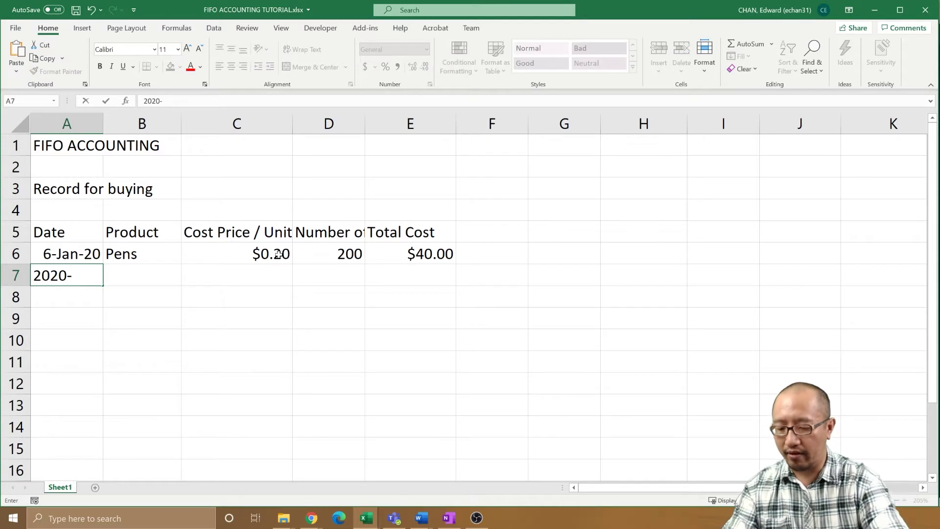
text(Feb-)
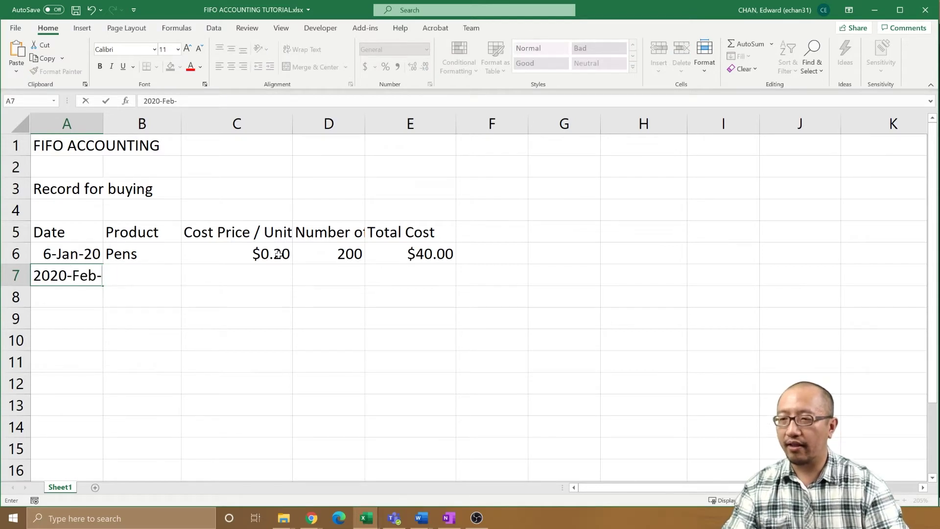
text(03)
key(Return)
key(Up)
text(03)
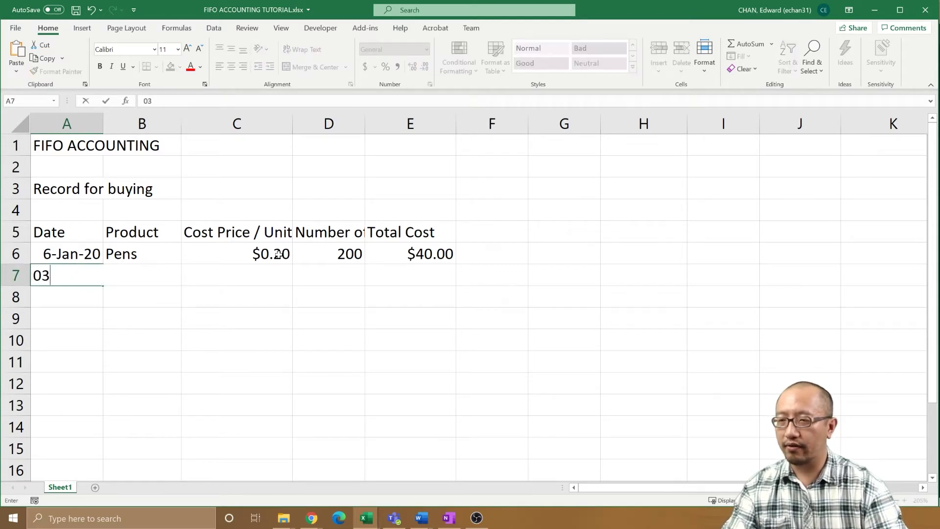
text(-Feb-)
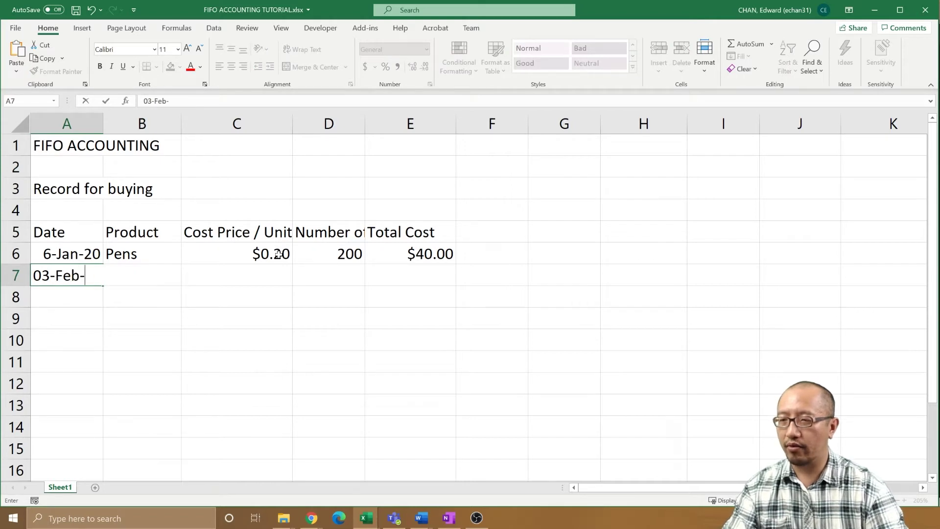
text(2020)
key(Return)
Enter "Pens" as the second purchase's product in cell B7.
key(Right)
key(Up)
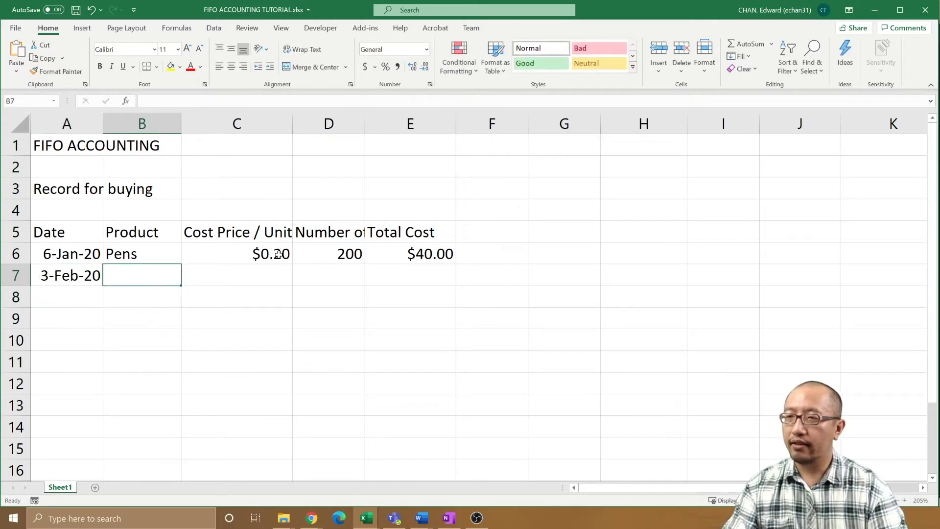
key(Left)
key(Right)
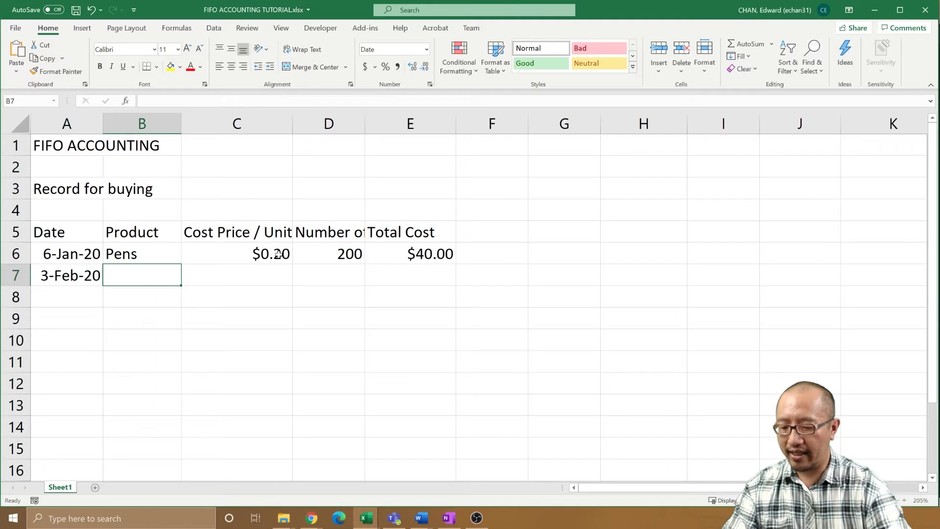
text(Pens)
key(Tab)
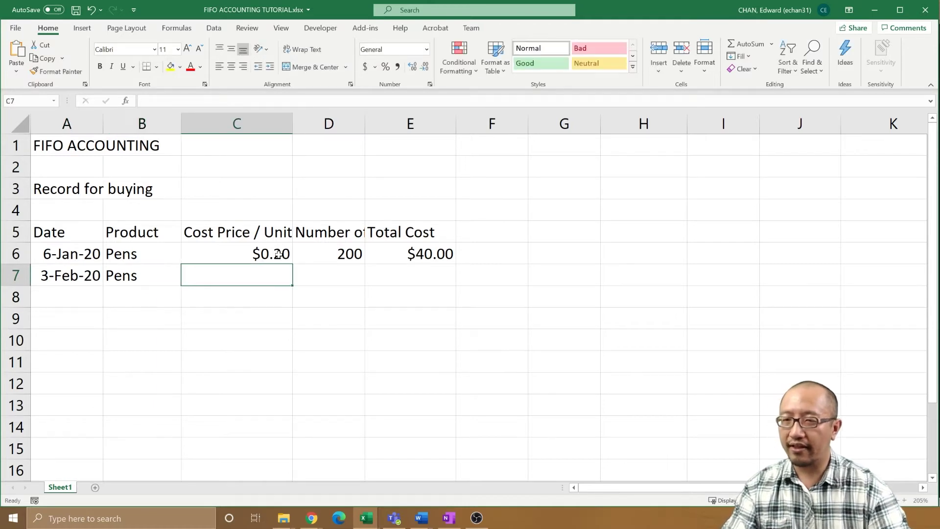
Enter a unit cost of $0.25 for the second purchase in cell C7.
text($25)
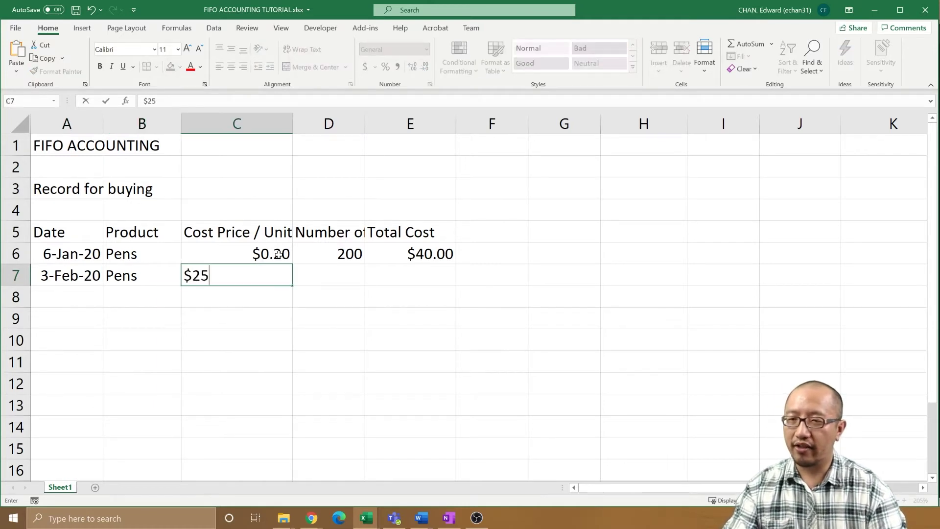
key(BackSpace)
key(BackSpace)
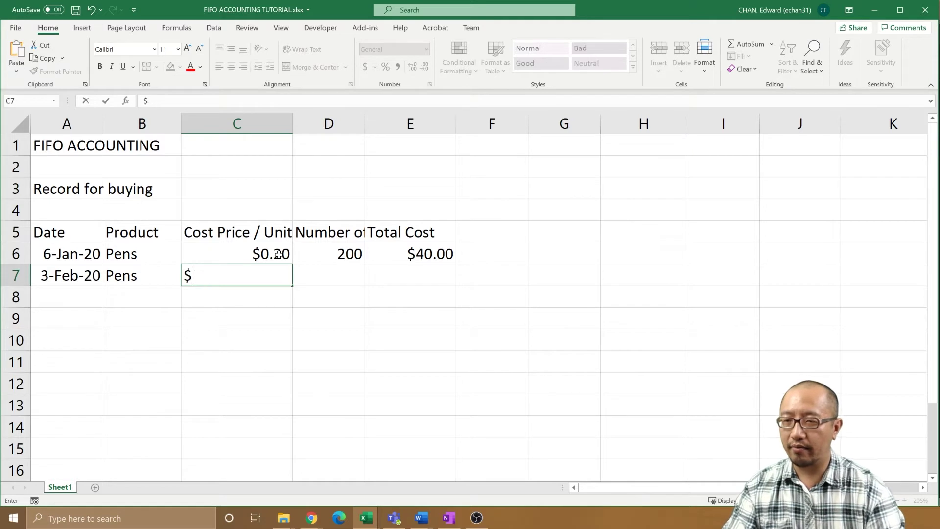
text(0.25)
key(ctrl+Return)
Enter 150 as the second purchase's number of units in cell D7.
key(Down)
key(Right)
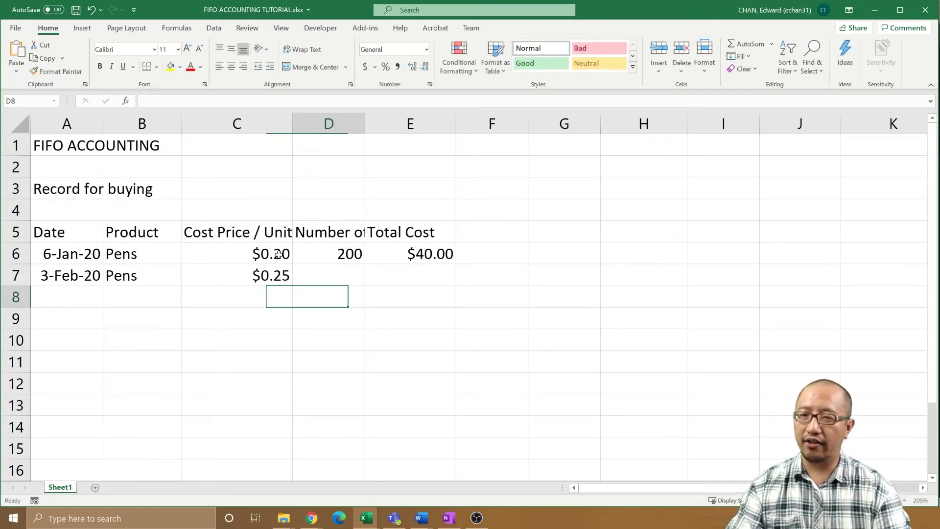
key(Up)
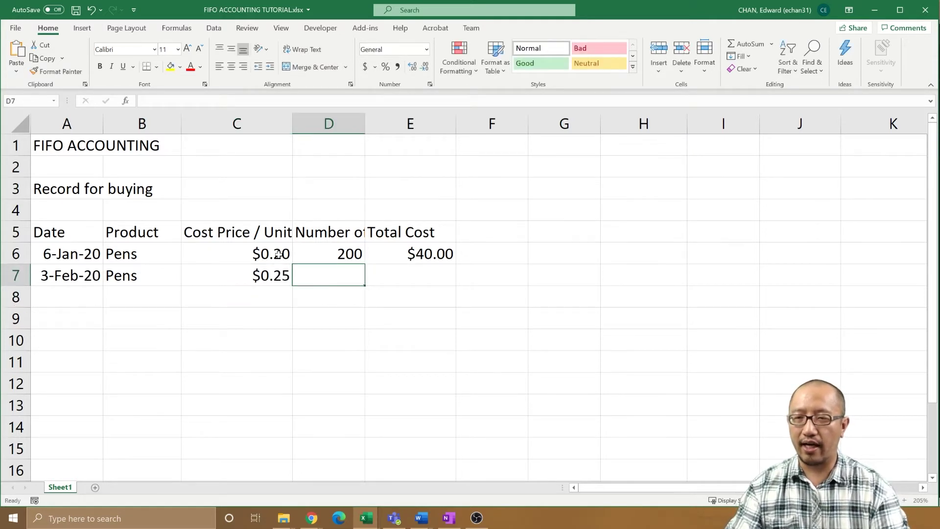
text(150)
key(Return)
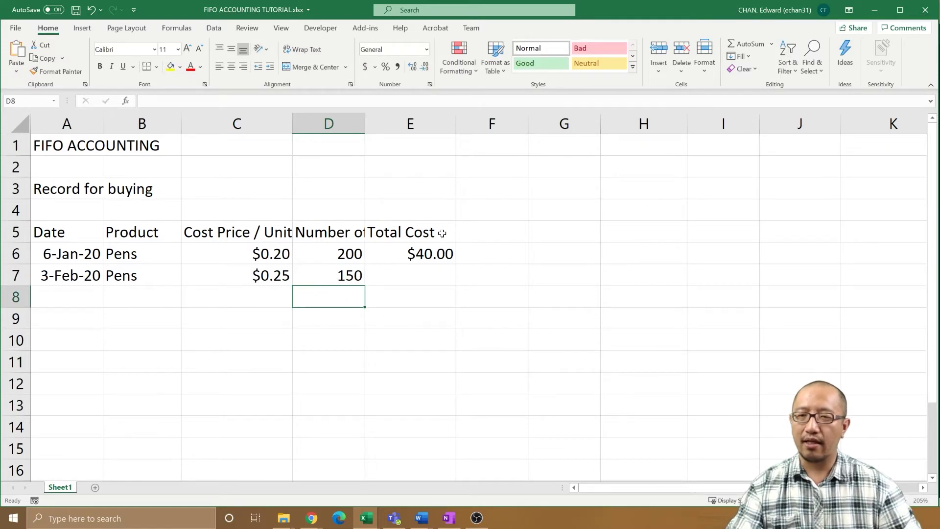
Fill the total cost formula from E6 down to E7 for the second purchase.
click(443, 249)
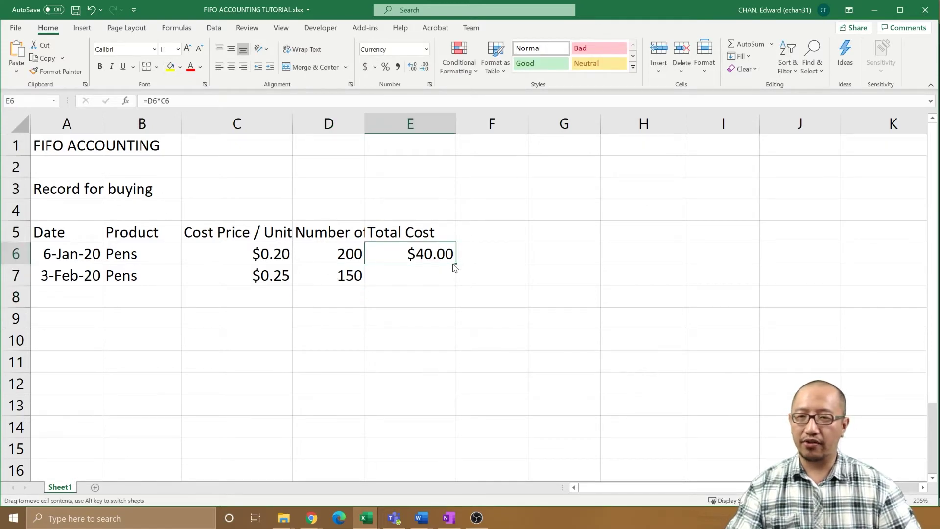
drag(453, 270, 429, 290)
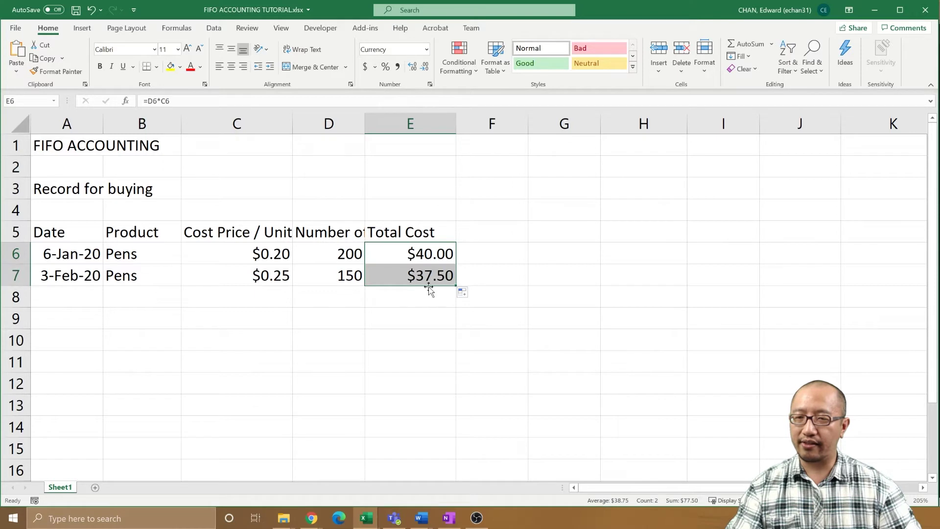
click(431, 283)
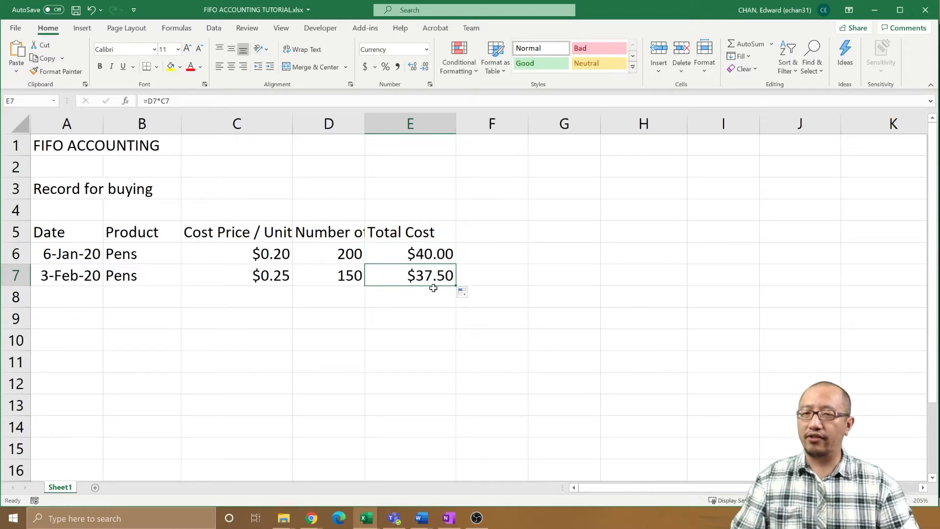
Start a third purchase in row 8 with the date 20-Feb-20 in A8 and "Pens" in B8.
click(97, 290)
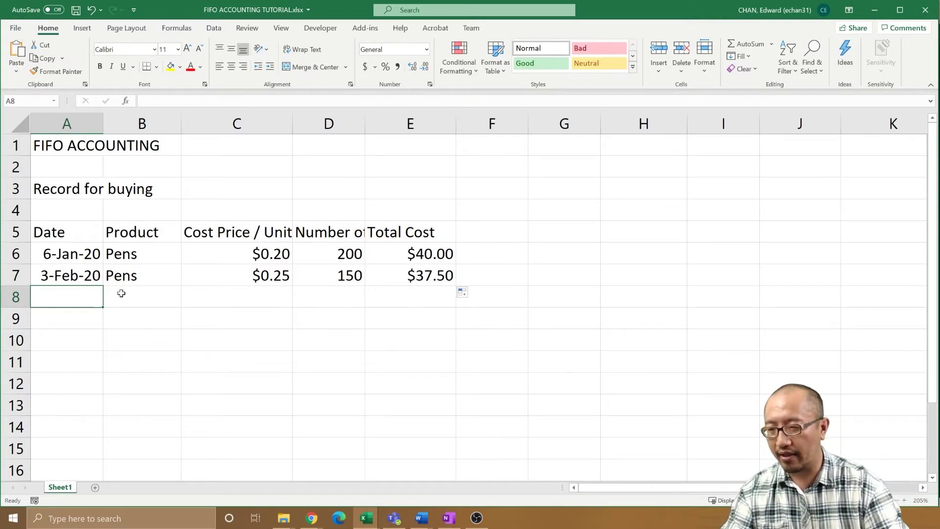
text(20)
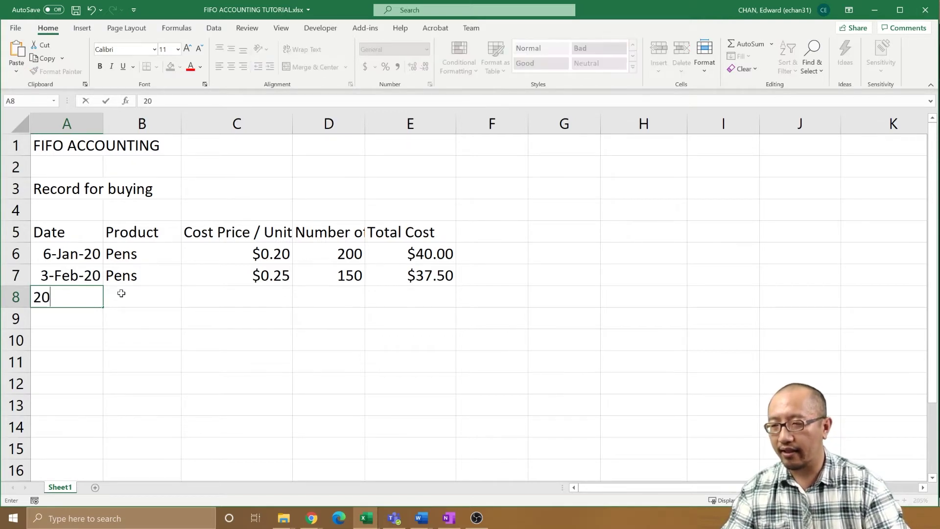
text(-Feb-2020)
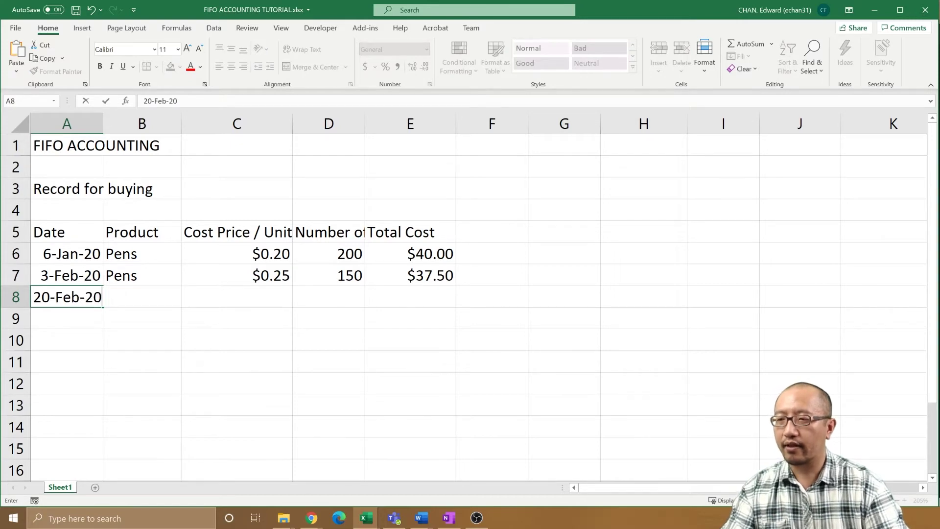
key(Return)
click(121, 293)
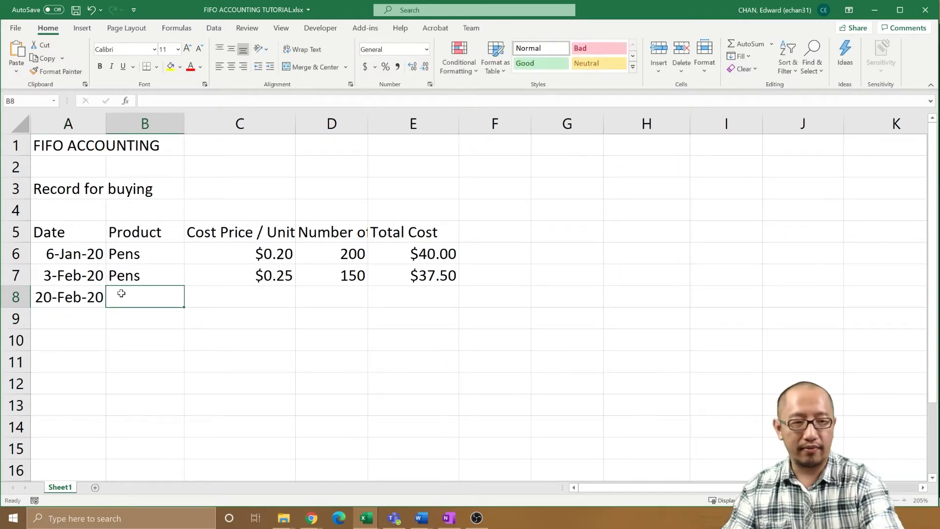
text(Pens)
key(Tab)
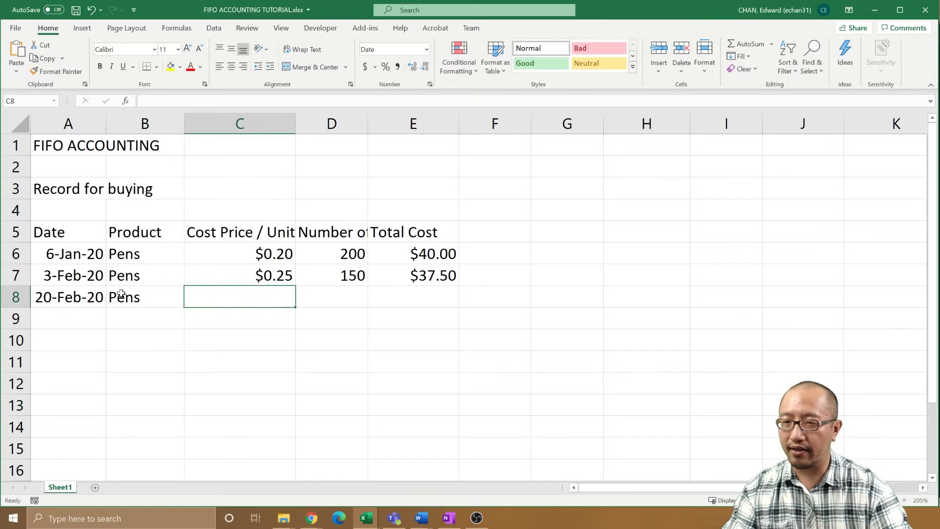
Enter the third purchase's unit cost of $0.23 in C8 and its quantity of 130 in D8.
text($)
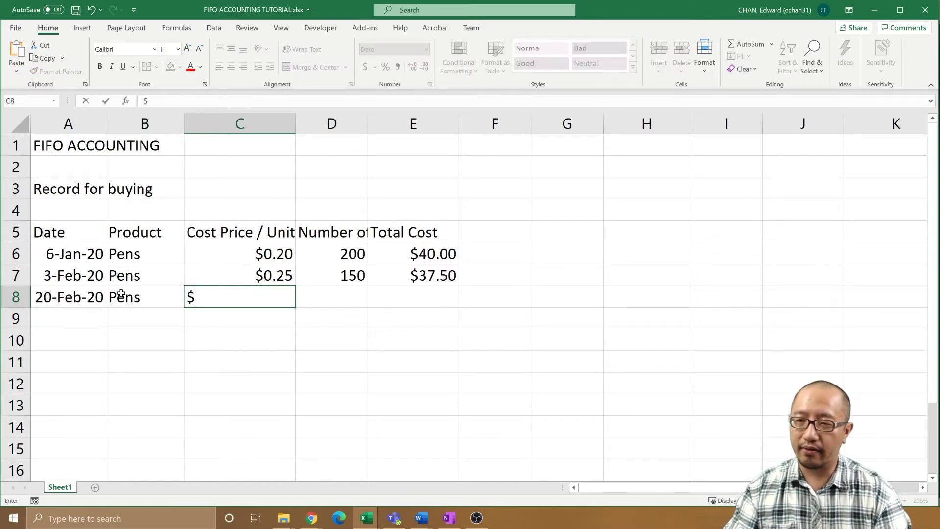
text(0.23)
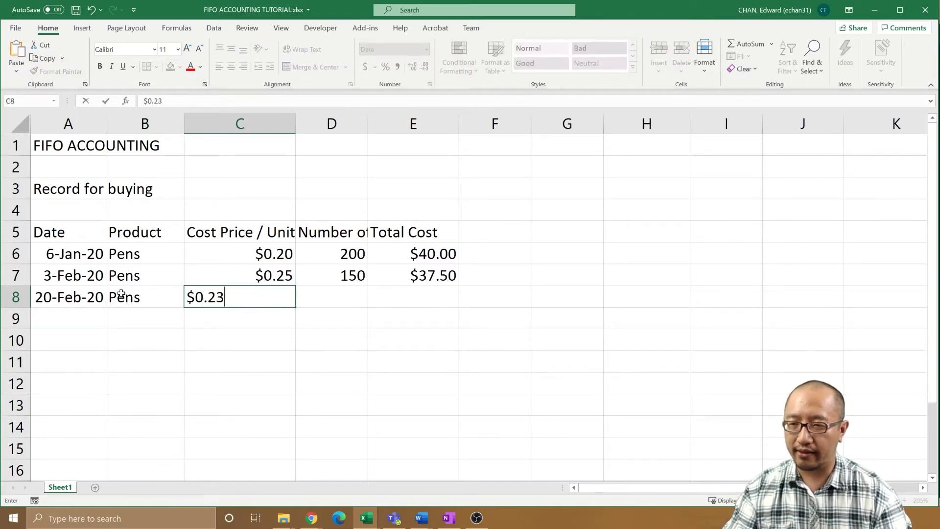
key(Return)
key(Right)
key(Up)
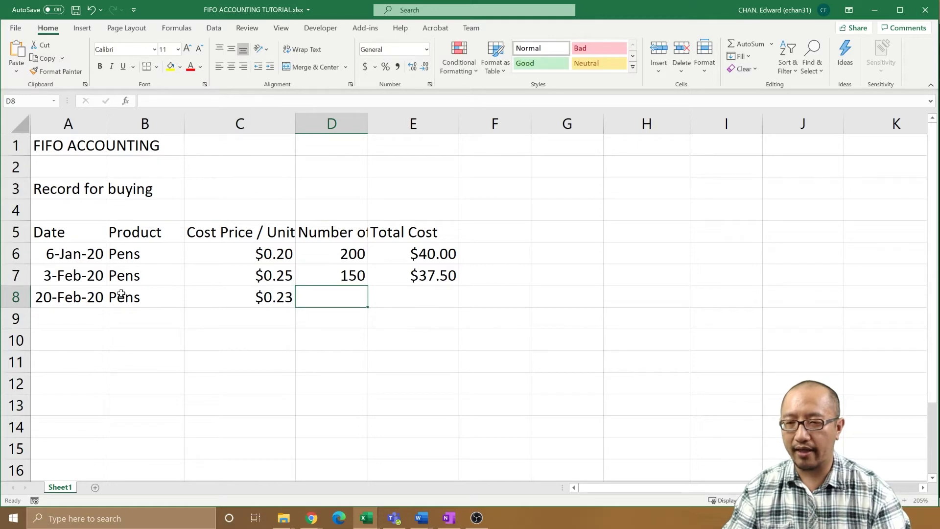
text(130)
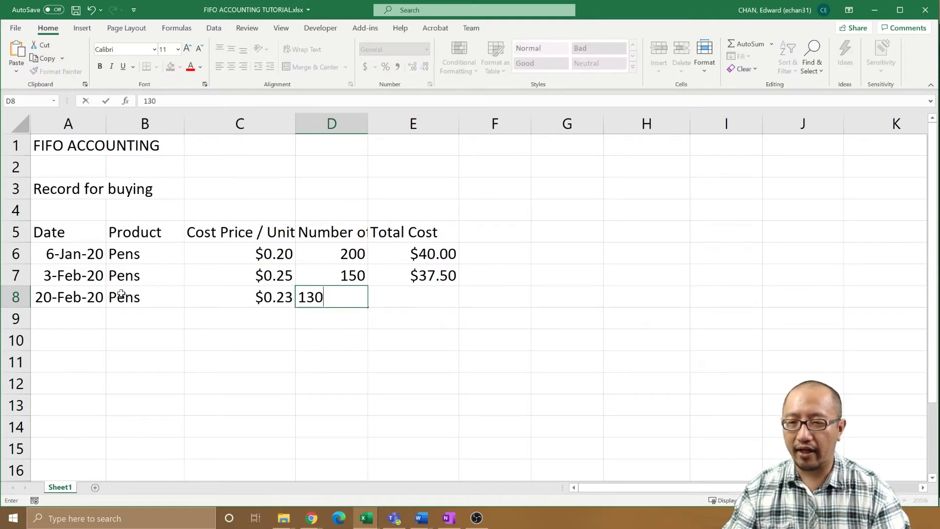
key(Return)
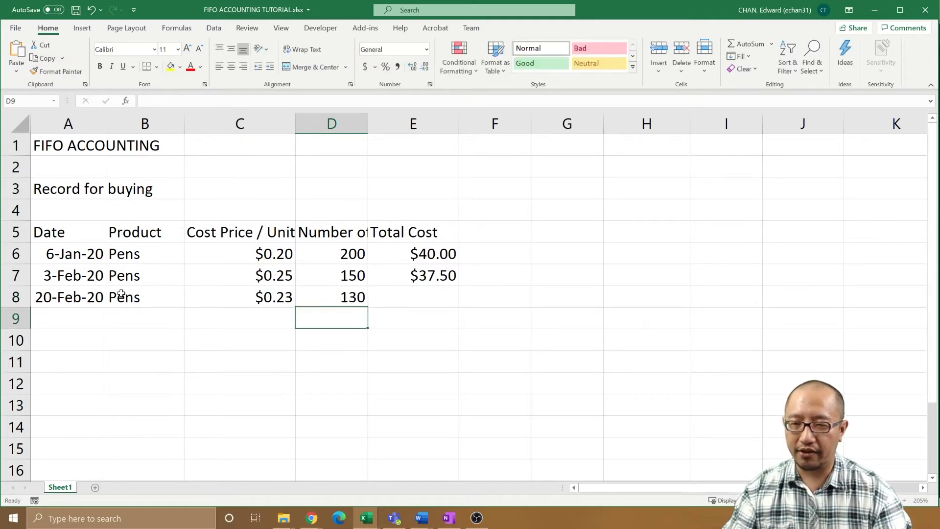
Fill the total cost formula from E7 down to E8 for the third purchase.
key(Left)
key(Up)
key(Right)
key(Right)
key(Up)
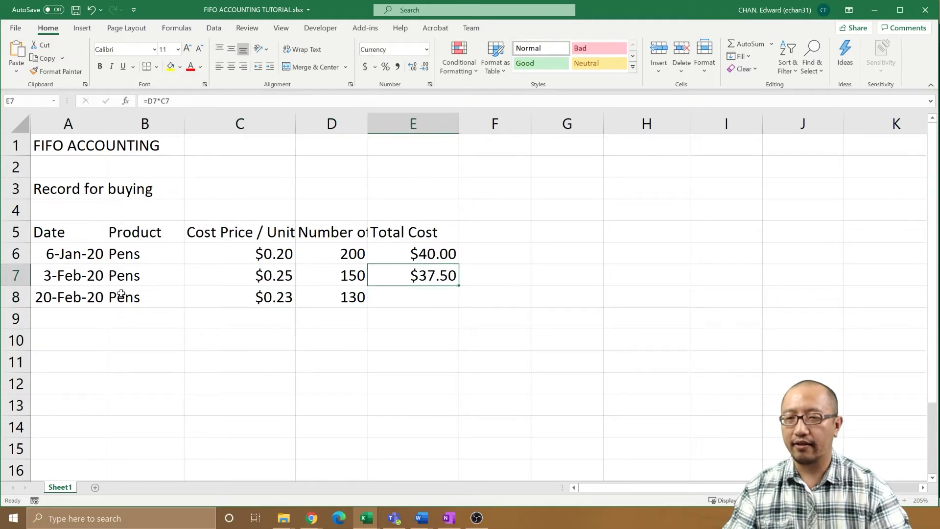
drag(458, 285, 461, 297)
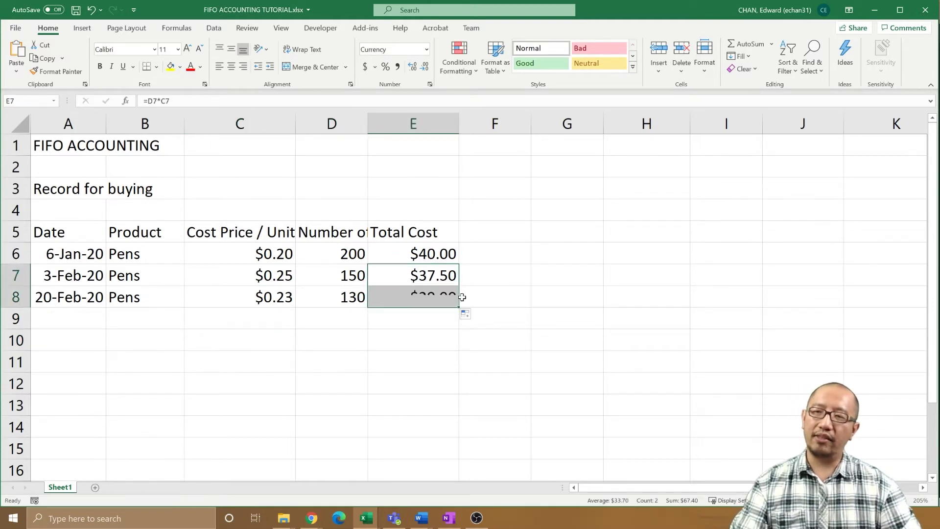
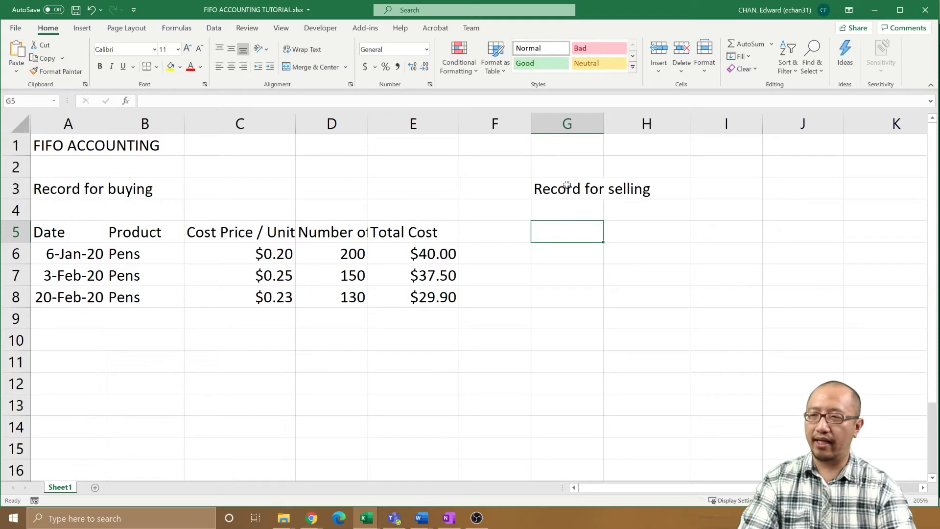
Add a "Date" column header for the selling record in G5 and enter 13-Mar-2020 beneath it in G6.
text(Date)
key(Return)
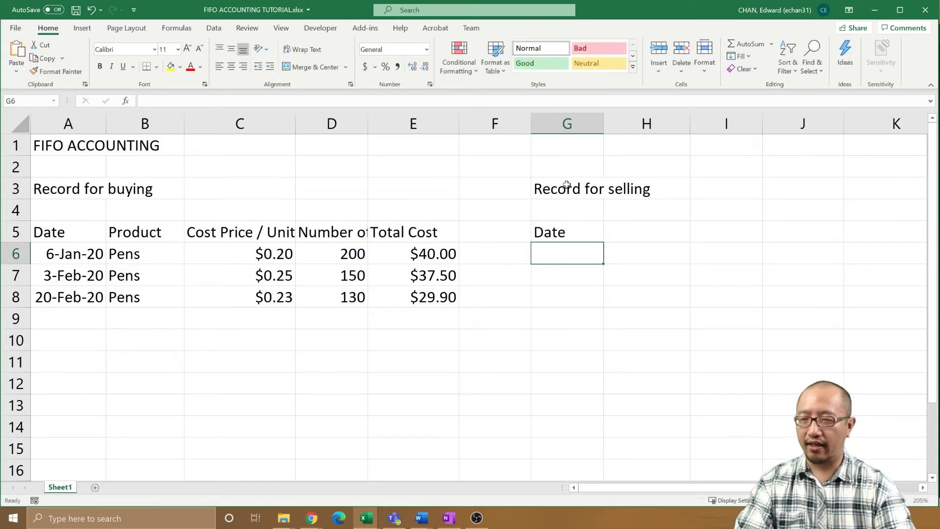
text(3)
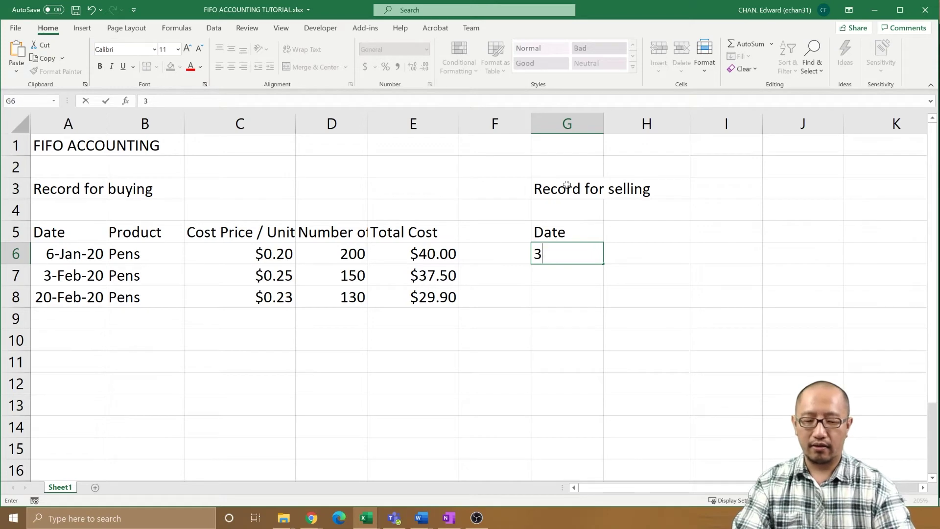
key(BackSpace)
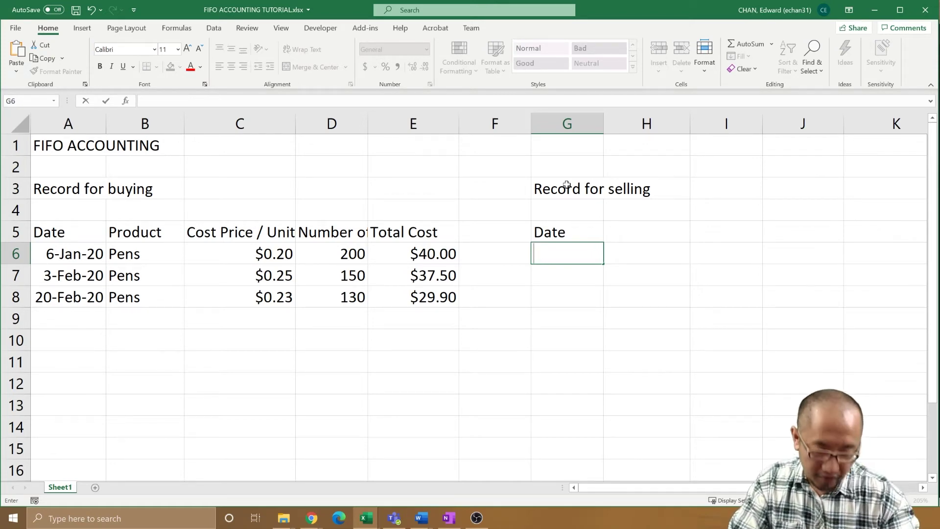
text(13-Mar-2020)
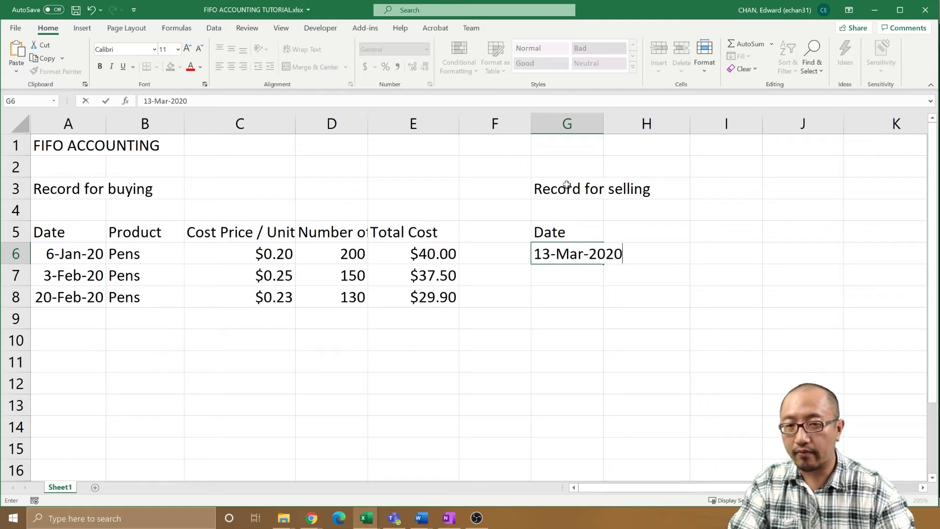
key(Tab)
Add a "Product" column header to the selling record in cell H5.
key(Up)
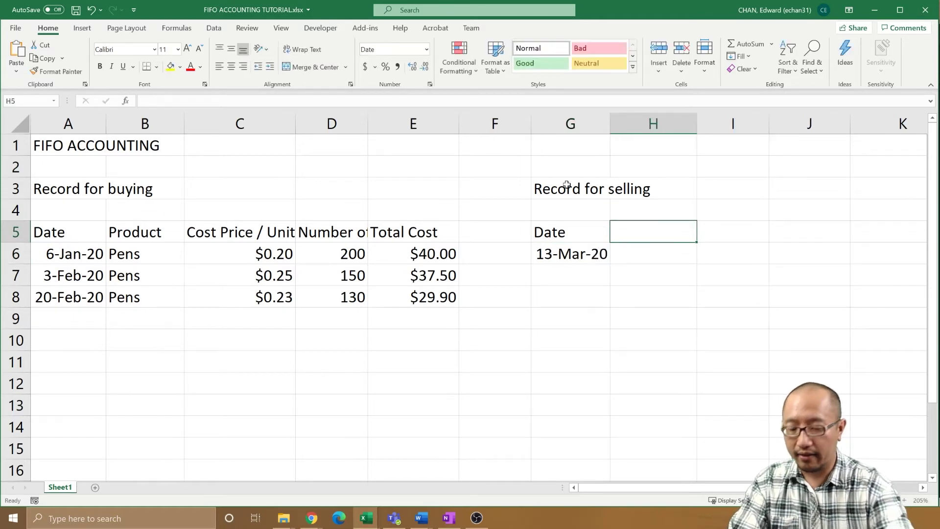
text(Product)
key(Tab)
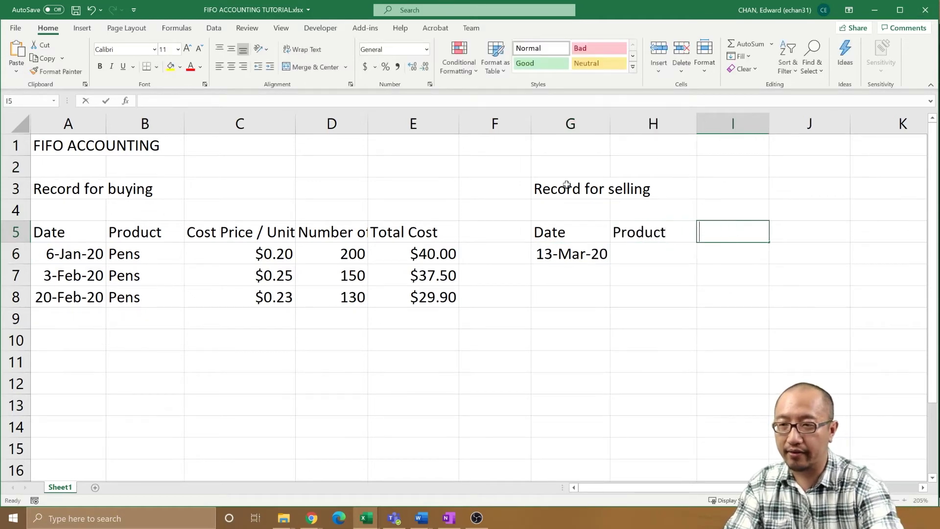
Enter "Pens" as the product of the 13-Mar-20 sale in cell H6.
text(Pen)
key(BackSpace)
key(BackSpace)
key(BackSpace)
key(Return)
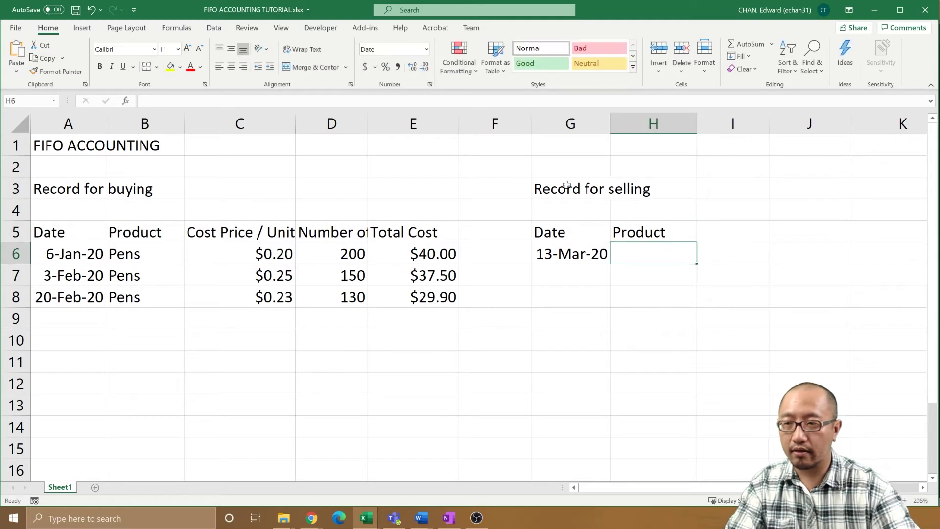
text(Pens)
key(Tab)
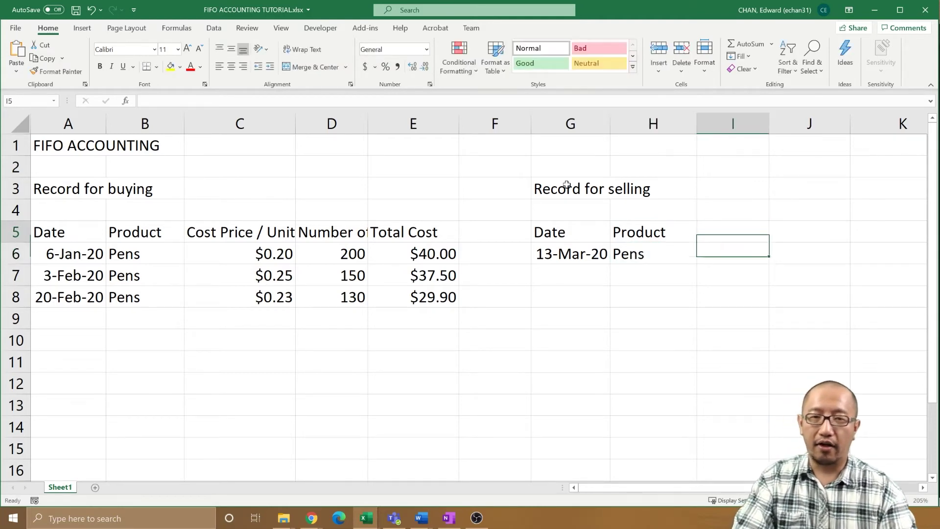
Add a "Quantity" column header to the selling record in I5 and enter 100 beneath it in I6.
key(Up)
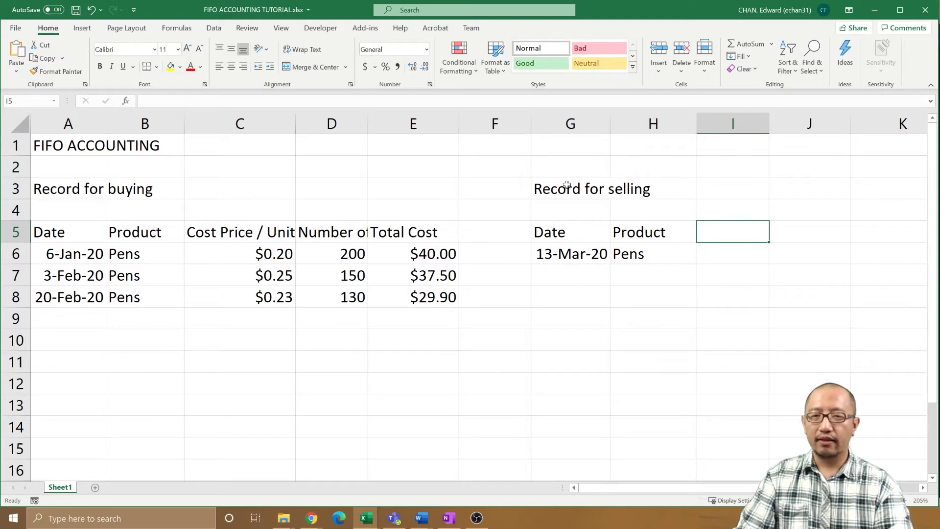
text(Quan)
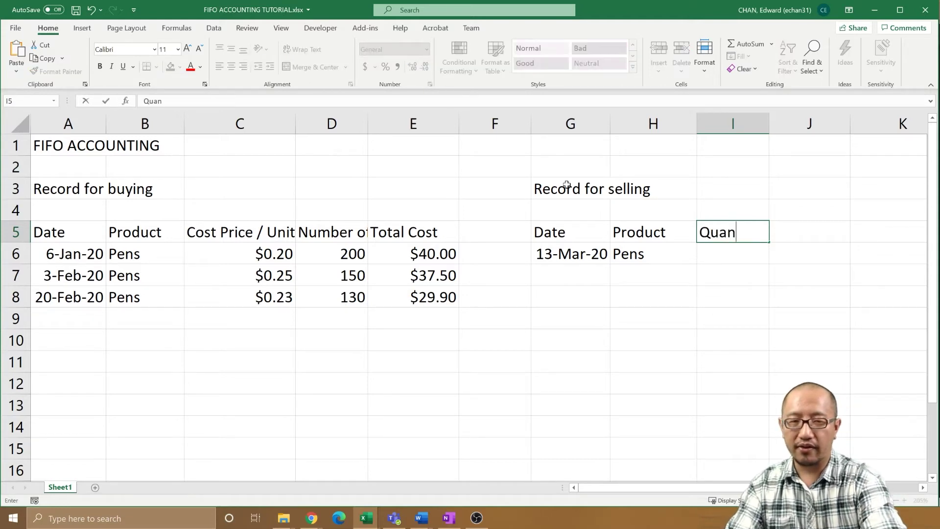
text(tity)
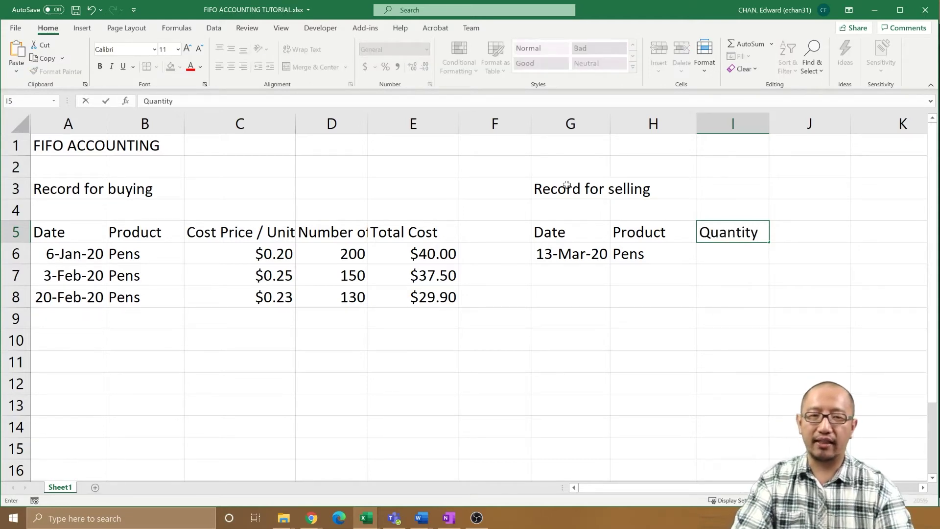
key(Return)
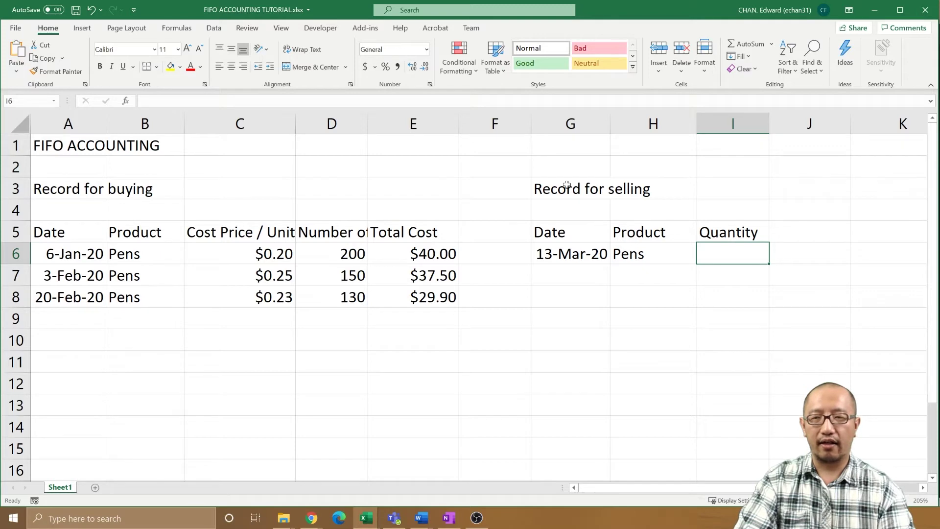
text(100)
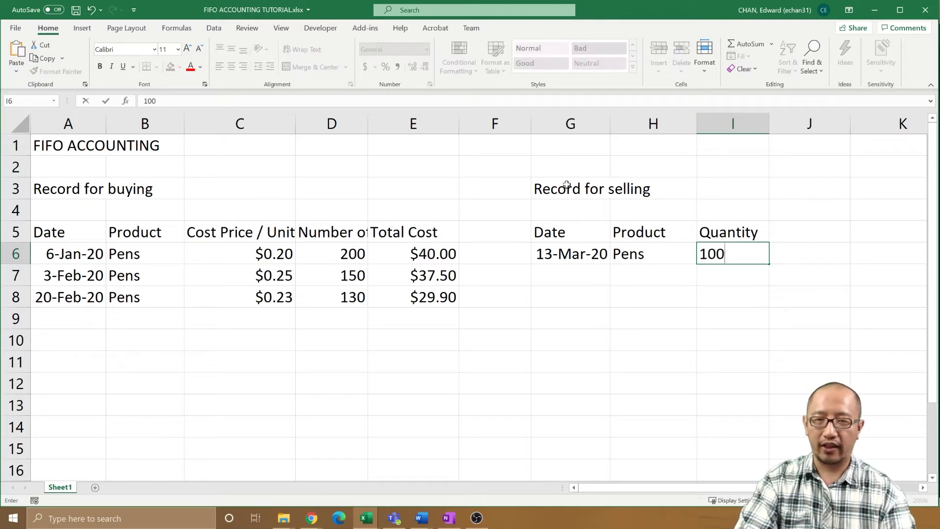
key(Tab)
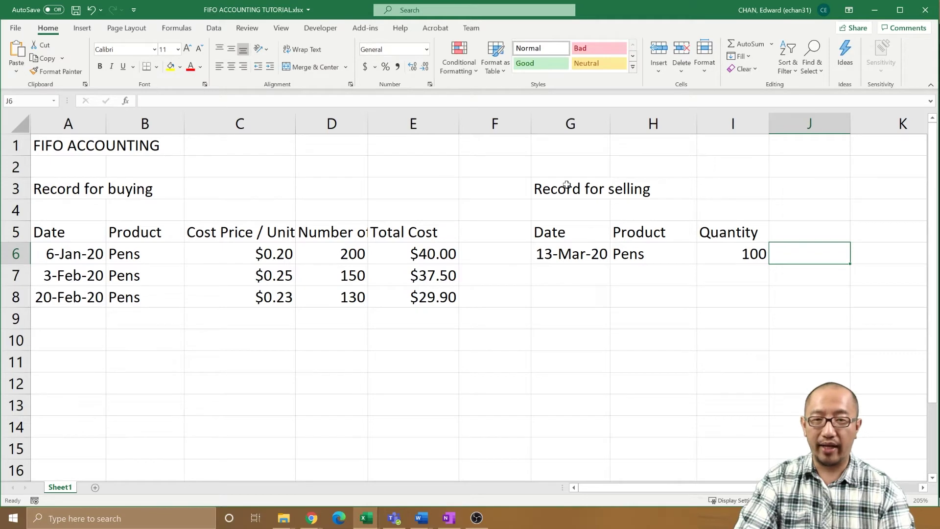
Add a "Selling Price / Unit" column header to the selling record in cell J5.
key(Up)
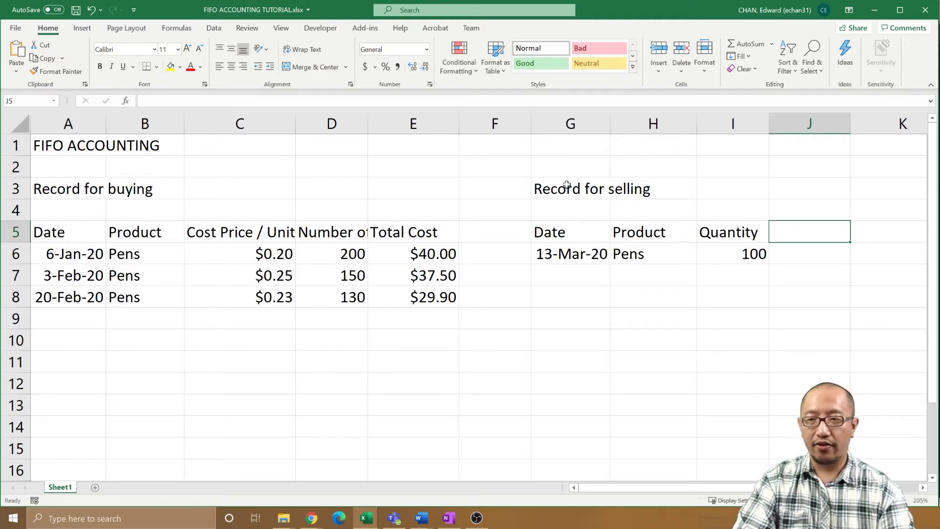
text($selling)
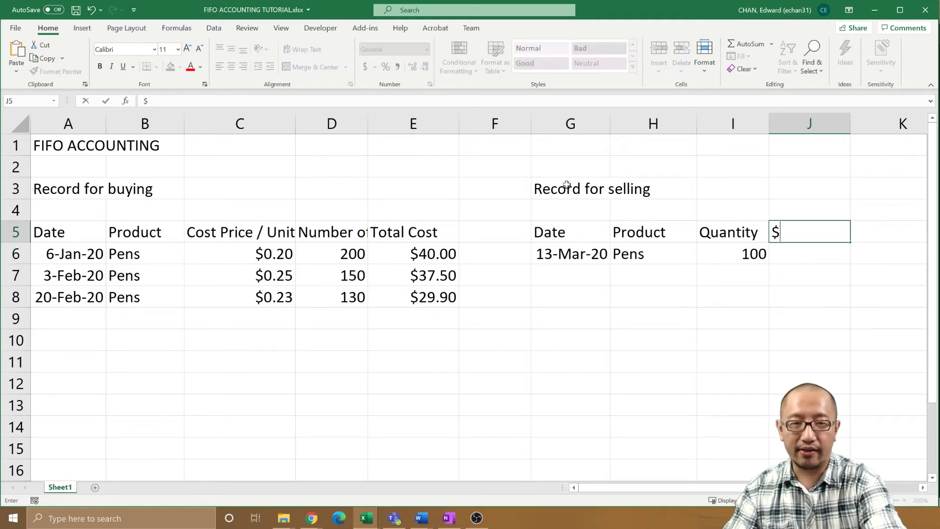
key(BackSpace)
key(BackSpace)
key(BackSpace)
key(BackSpace)
key(BackSpace)
key(BackSpace)
key(BackSpace)
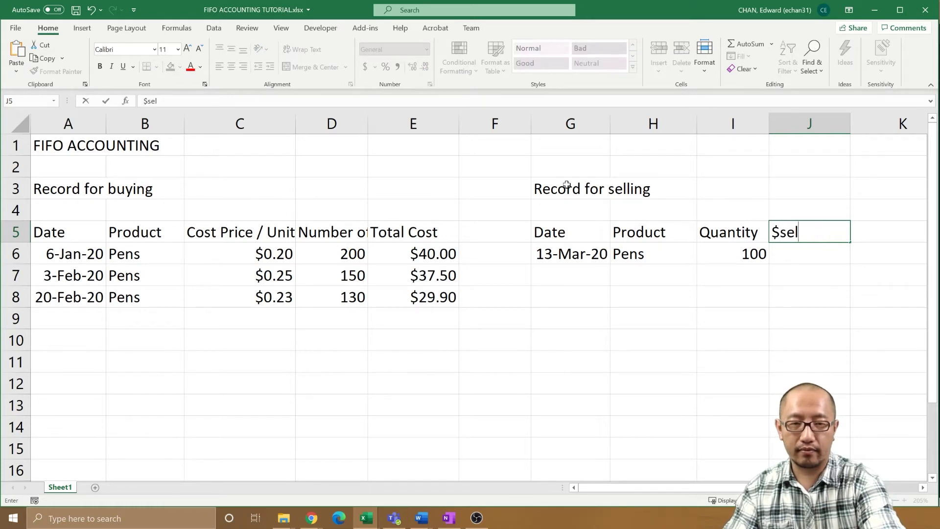
text(Sell)
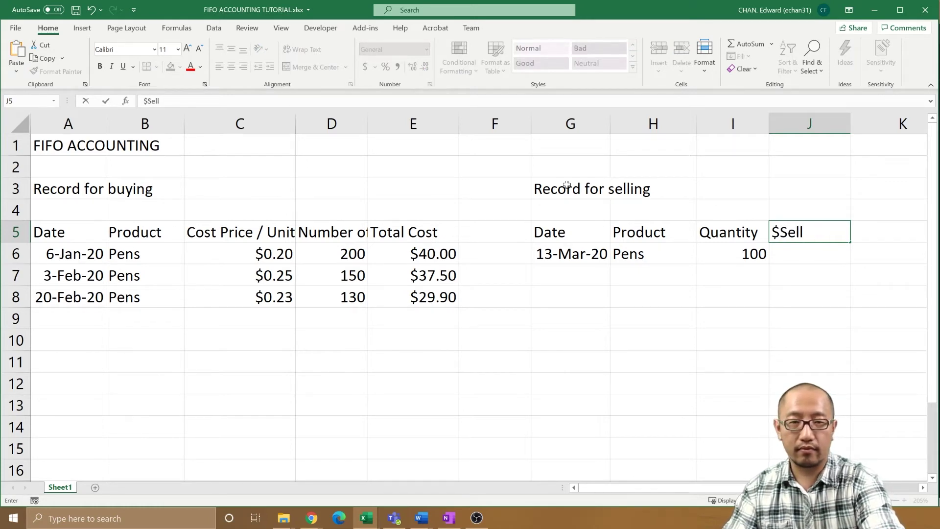
text(ing Price / Unit)
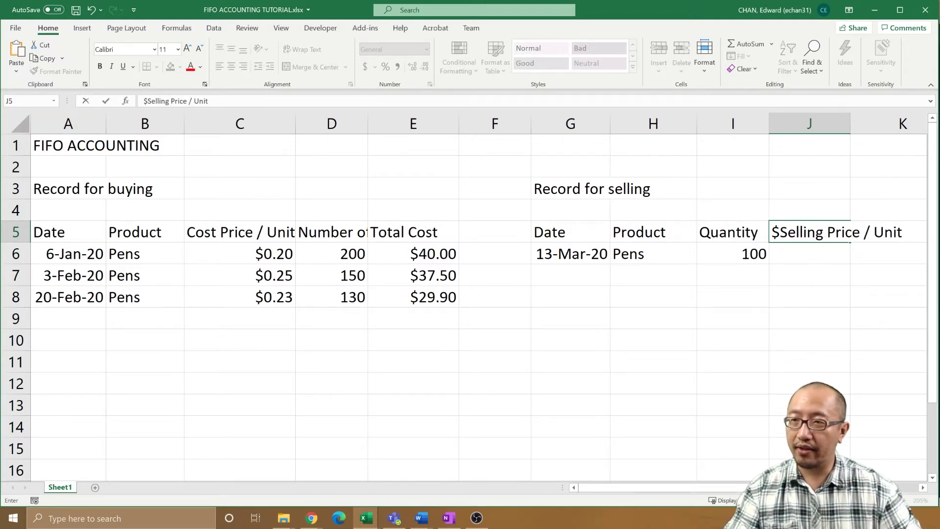
click(134, 101)
key(Delete)
text(-)
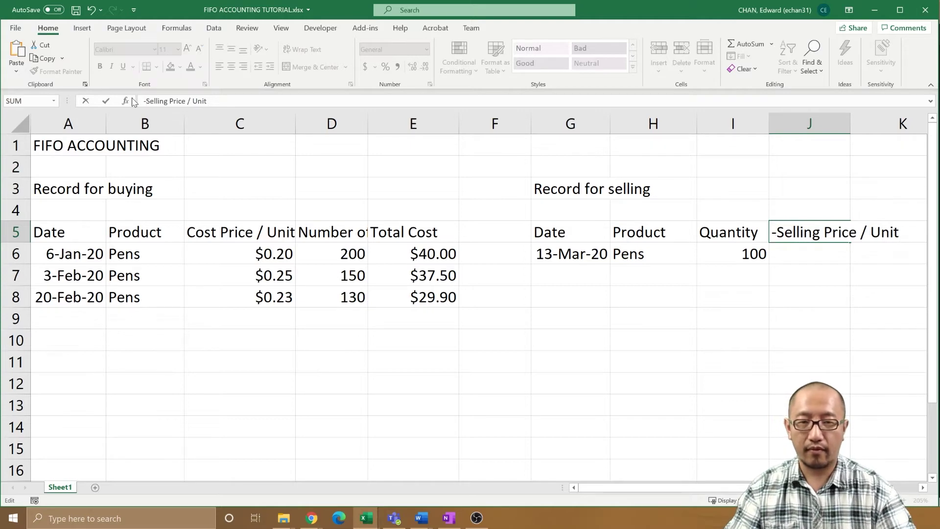
key(BackSpace)
key(Return)
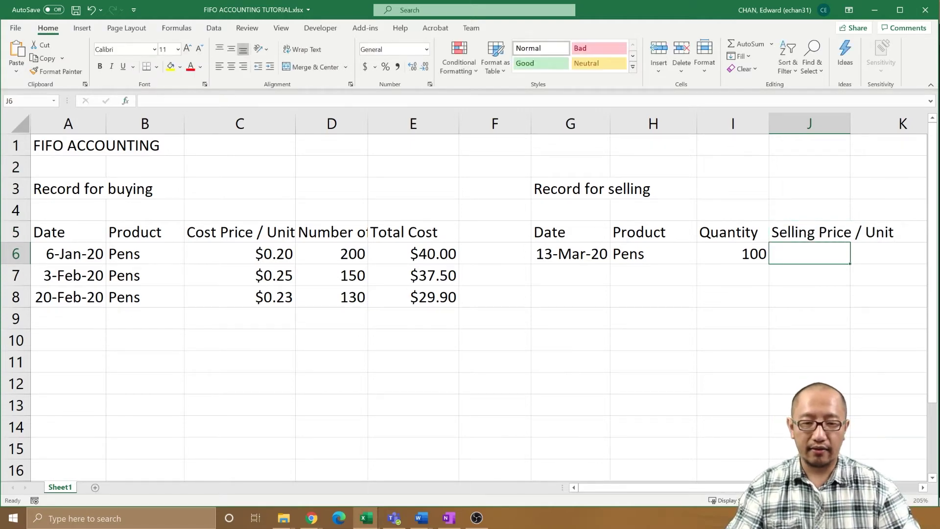
Enter a unit selling price of $0.50 for the pens sale in cell J6.
scroll(610, 298, down, 2)
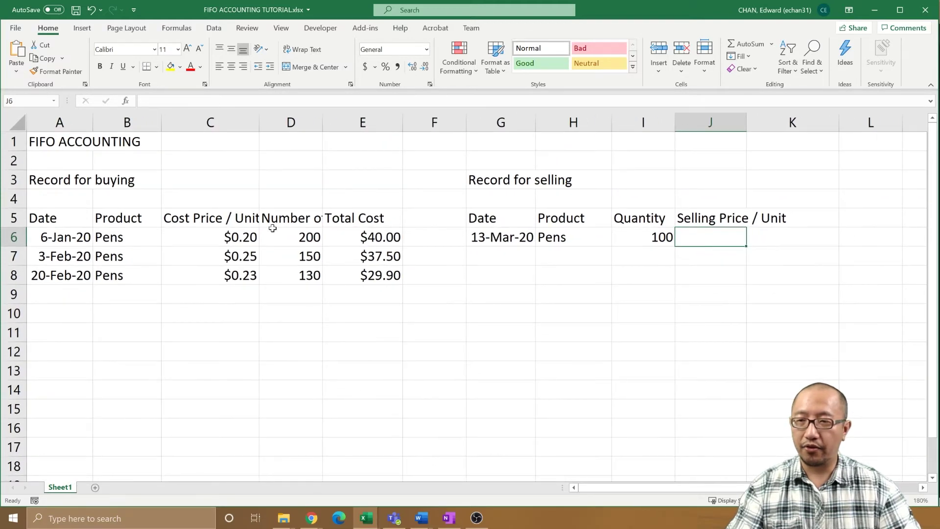
click(226, 240)
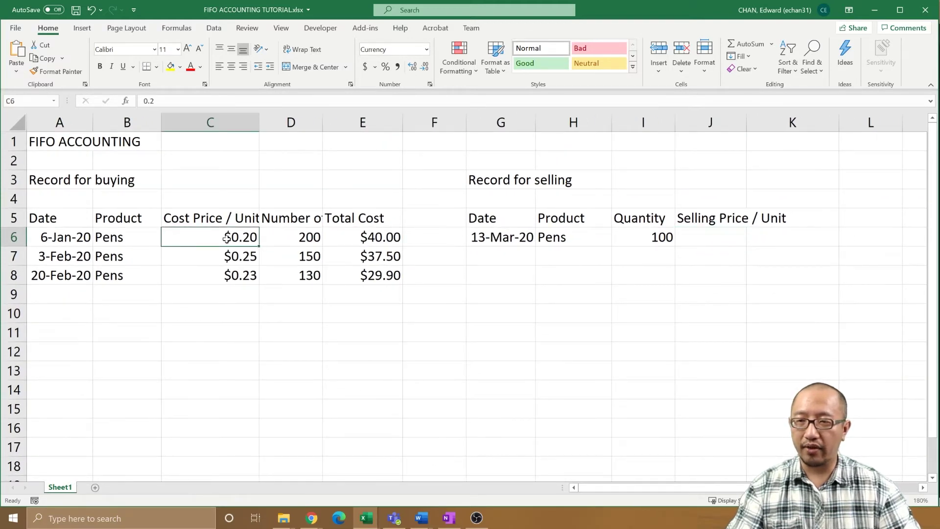
click(711, 239)
text($0.50)
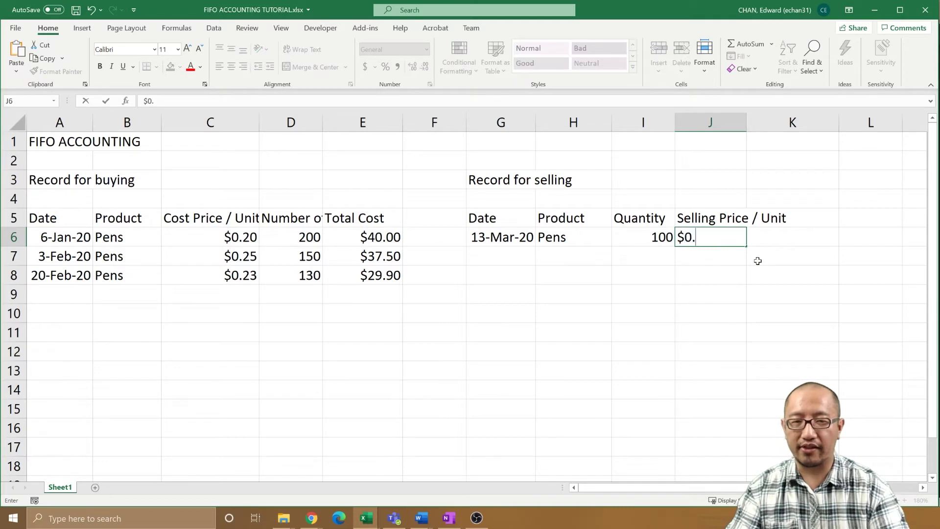
key(Return)
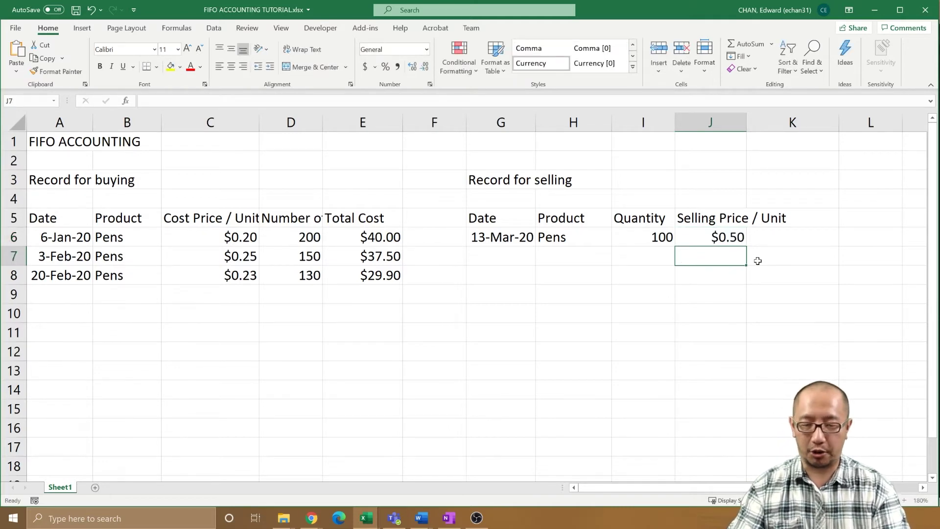
Add a "Total Selling Price" column header to the selling record in cell K5.
key(Right)
key(Up)
key(Up)
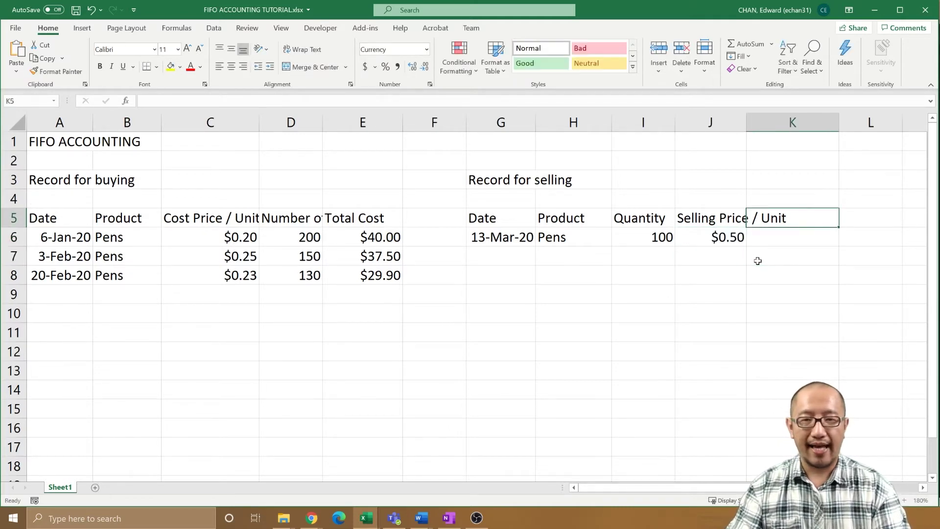
text(Tota)
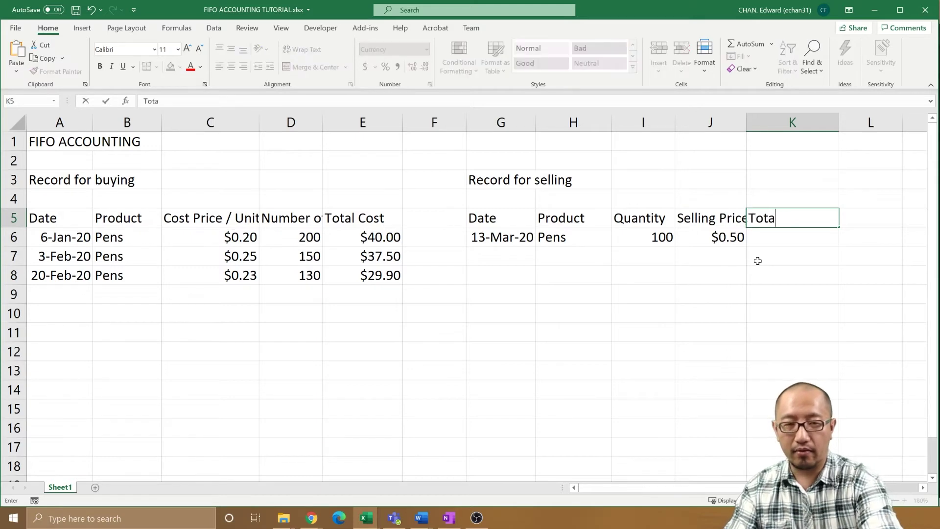
text(l Selling Price)
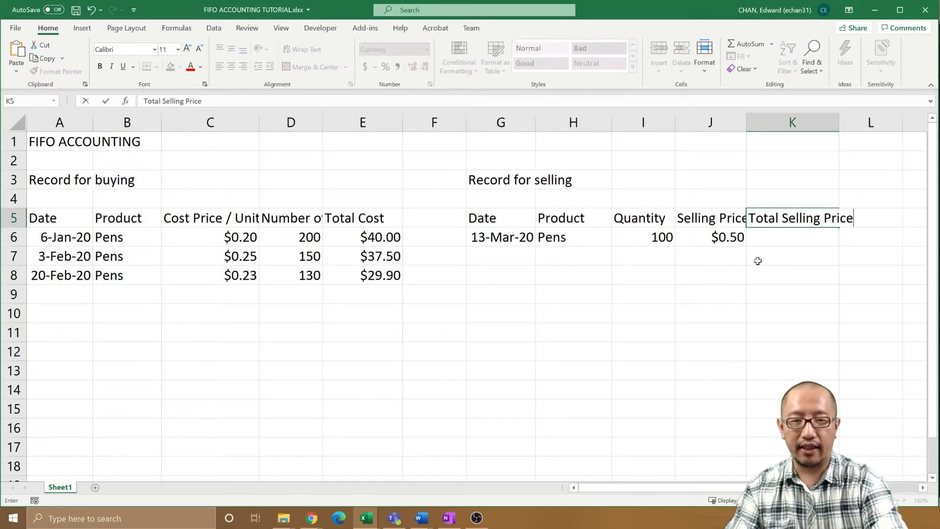
key(Return)
Calculate the sale's total selling price in K6 by multiplying the unit price in J6 by the quantity in I6.
text(=)
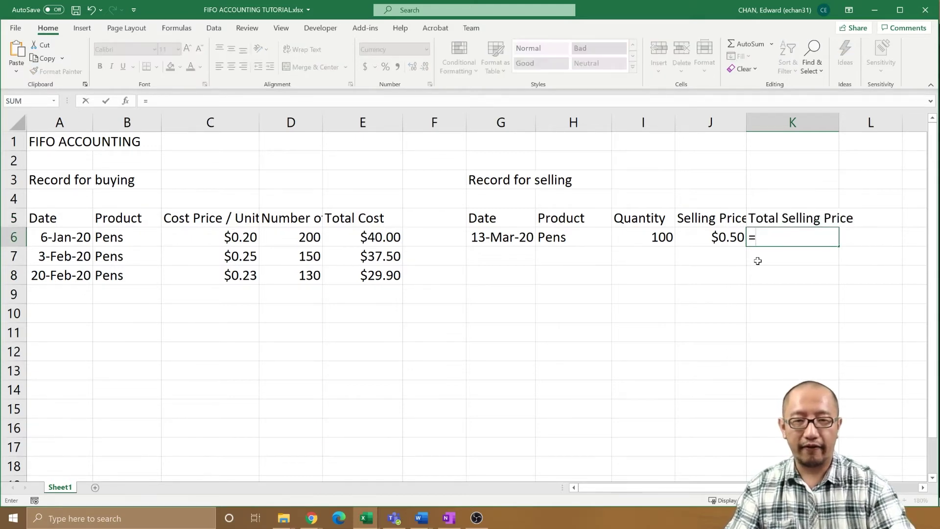
key(Left)
text(*)
key(Left)
key(Left)
key(Return)
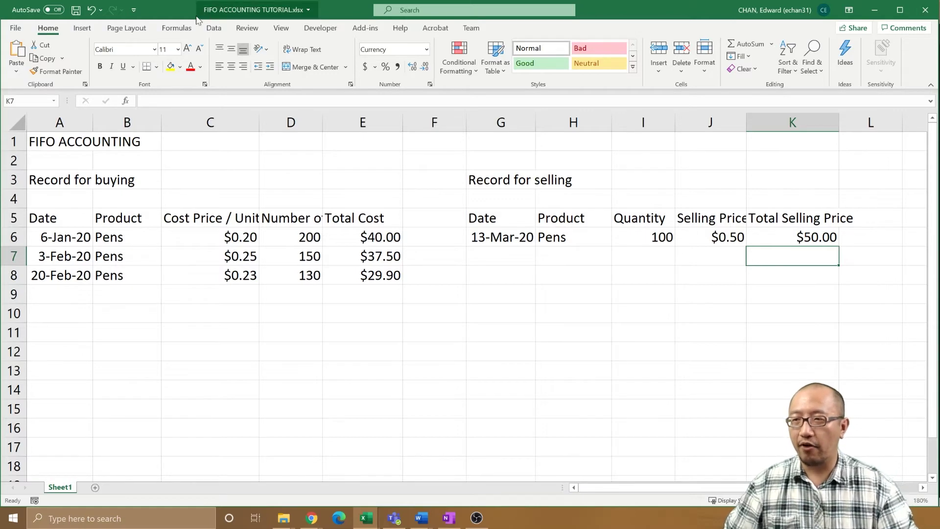
Extend the worksheet title in A1 to read "FIFO ACCOUNTING = First In First Out".
click(53, 142)
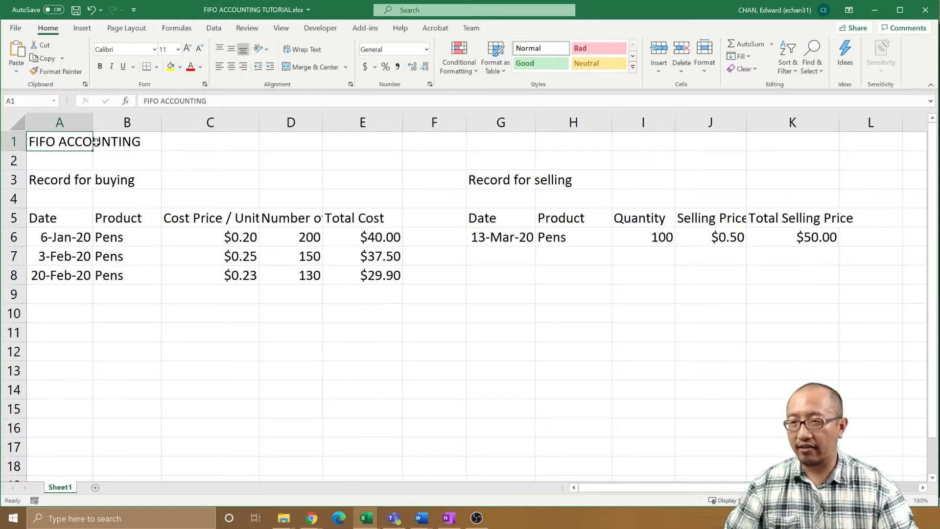
key(F2)
text(= First)
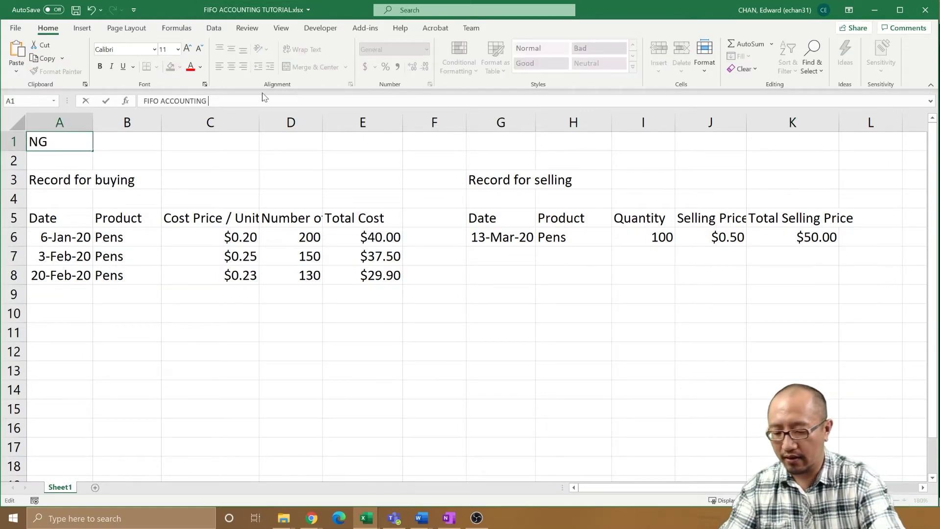
text( I)
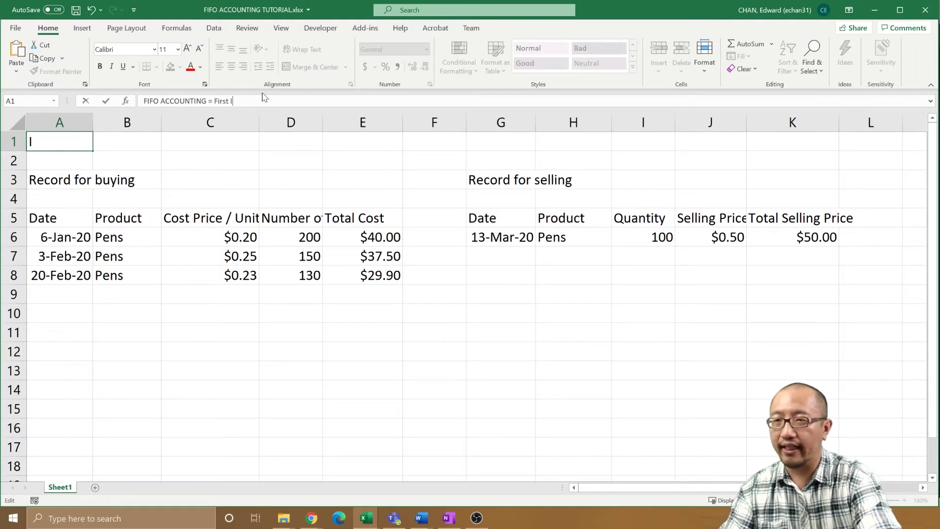
text(n First Out)
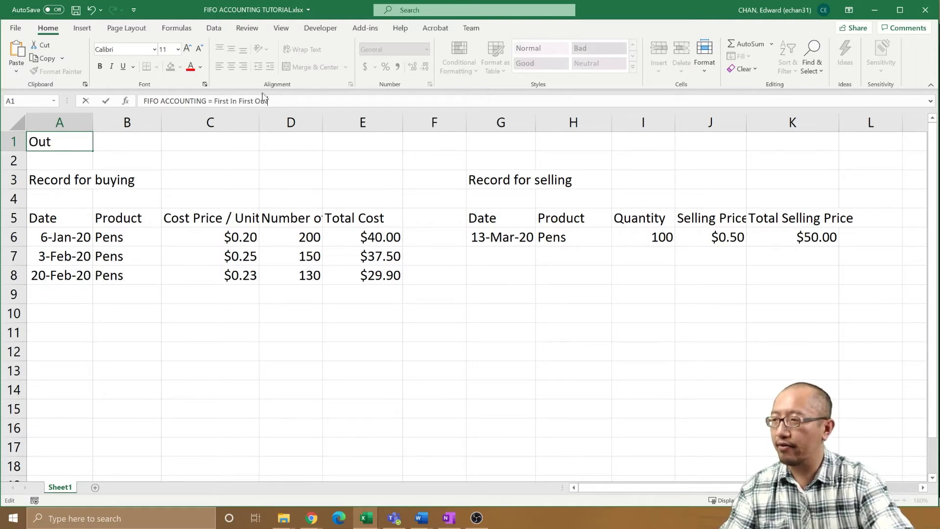
key(Return)
Add a "Profit" column header in cell N5, leaving two empty columns after Total Selling Price.
key(Down)
key(Down)
key(Down)
key(Right)
key(Right)
key(Right)
key(Right)
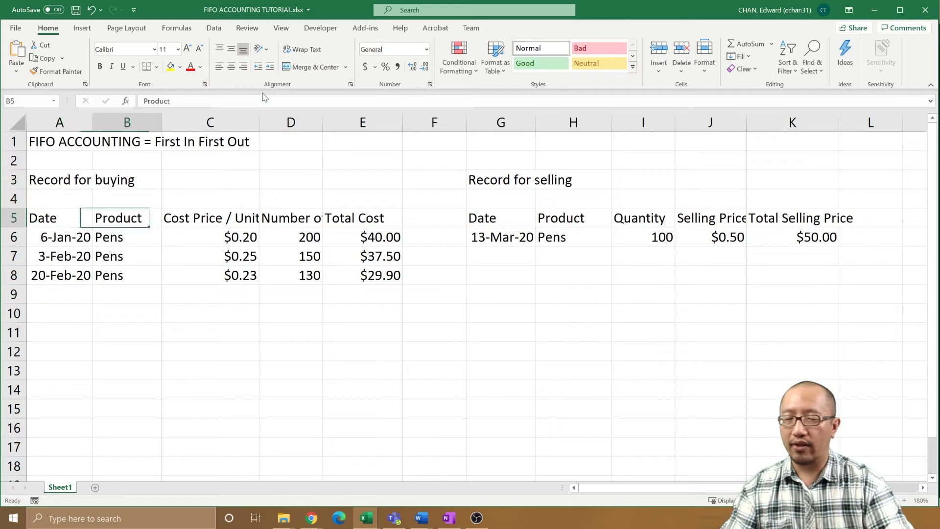
key(Right)
key(Right)
key(Right)
key(Right)
key(Right)
key(Right)
key(Right)
key(Right)
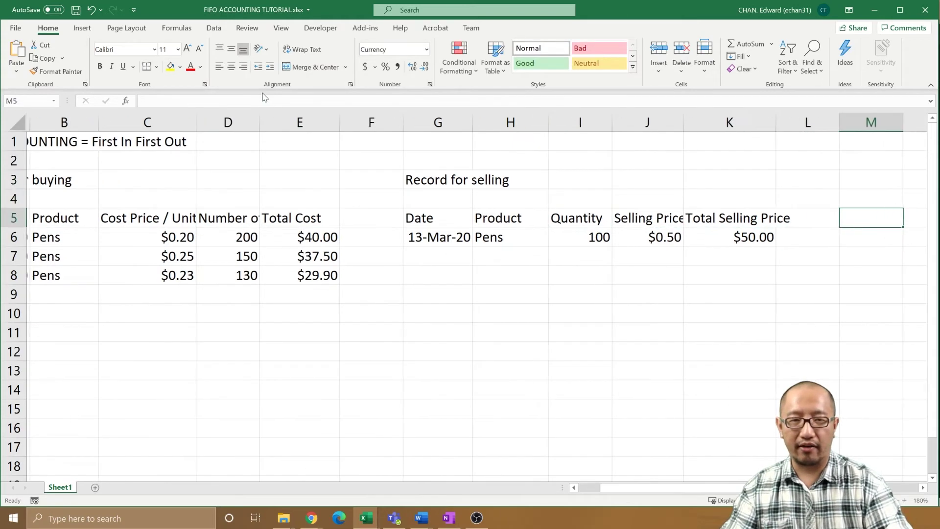
key(Left)
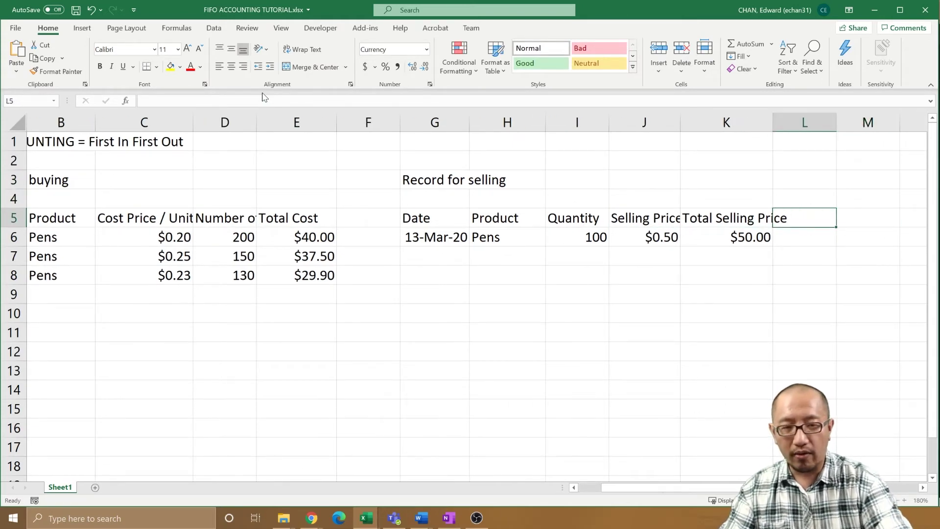
key(Right)
key(Right)
text(P)
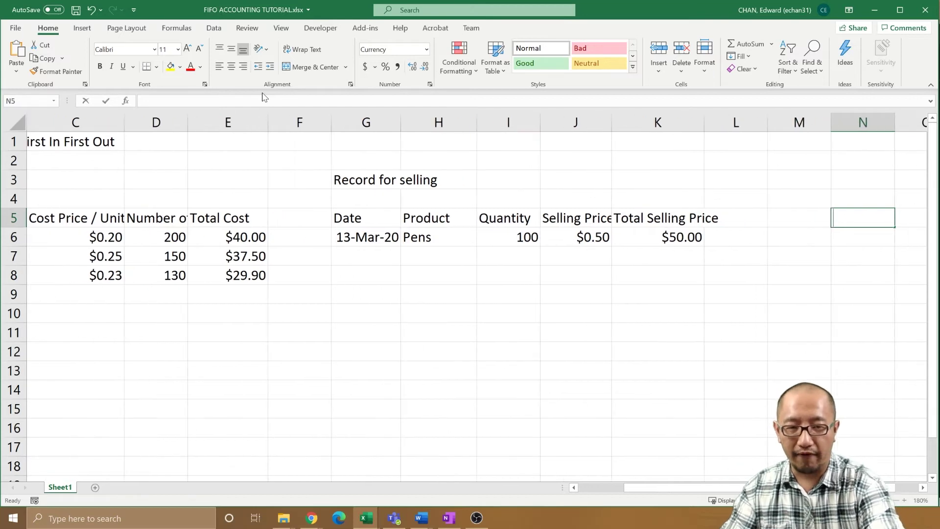
text(rofit)
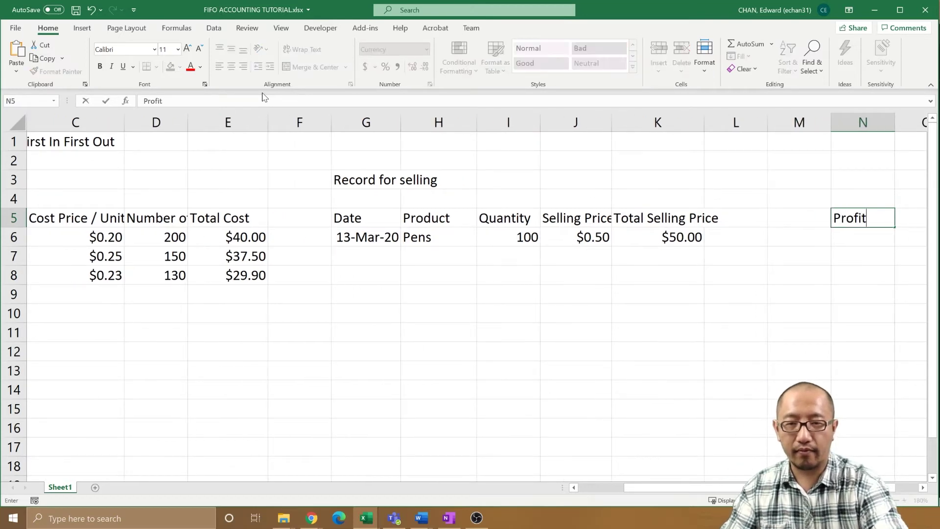
key(Return)
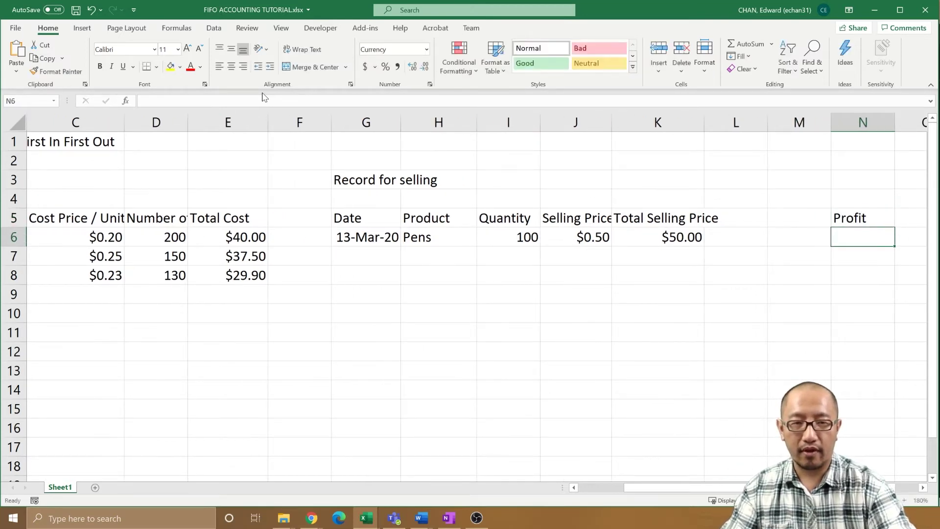
Add a "Cost Price/Unit" column header to the selling record in cell L5.
key(Left)
key(Left)
key(Up)
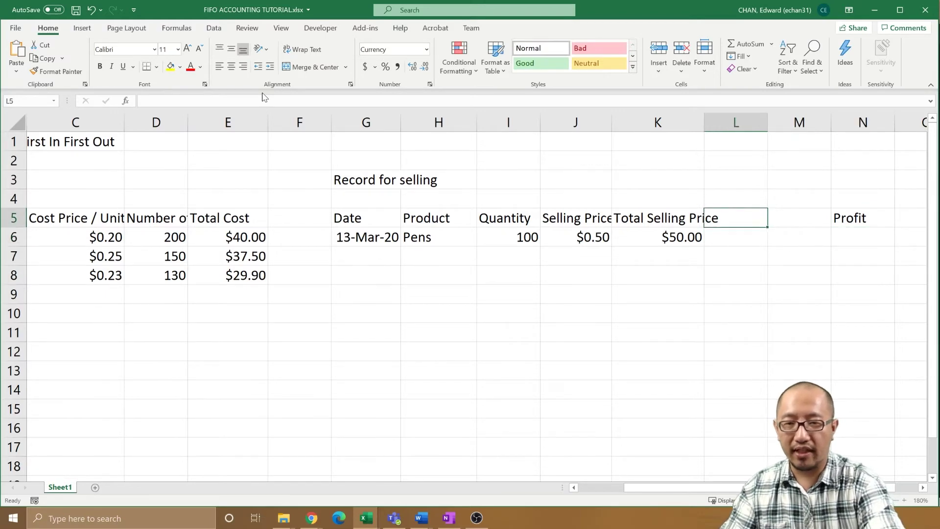
text(Cst)
key(BackSpace)
key(BackSpace)
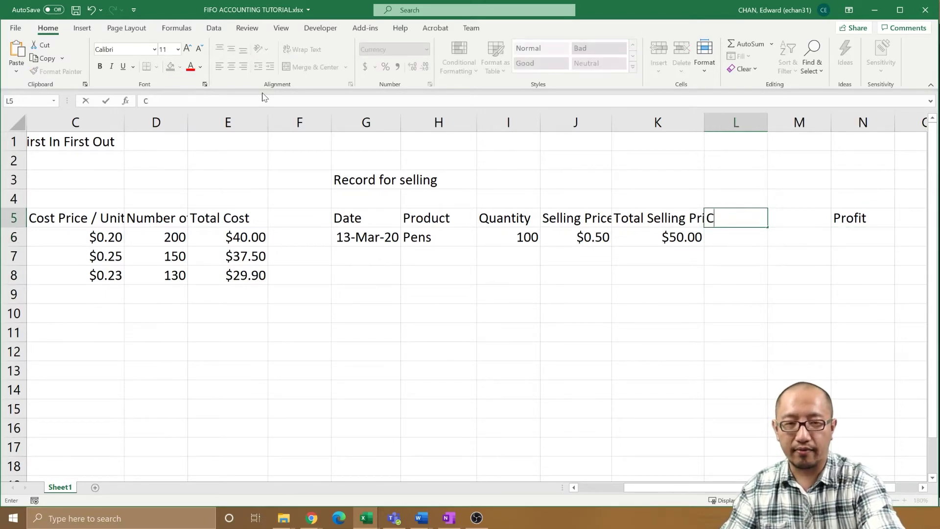
text(ost Price/Unit)
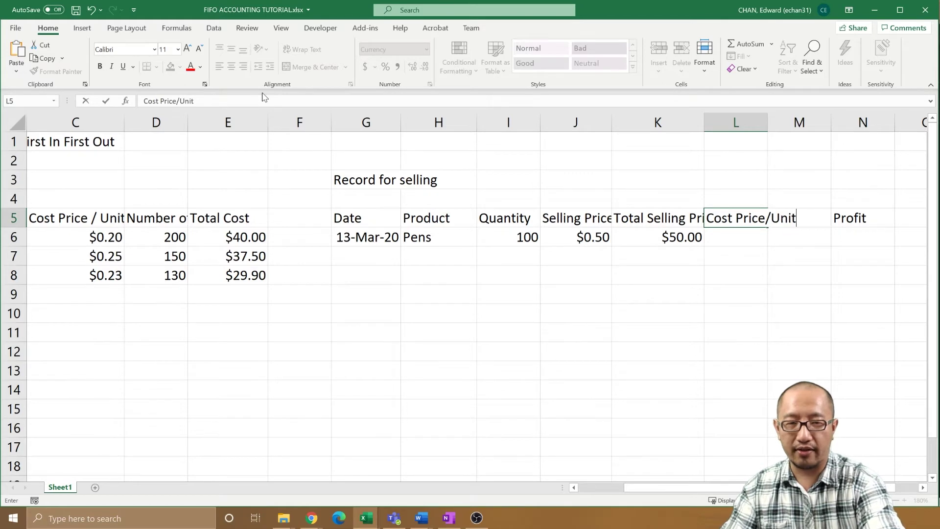
key(Return)
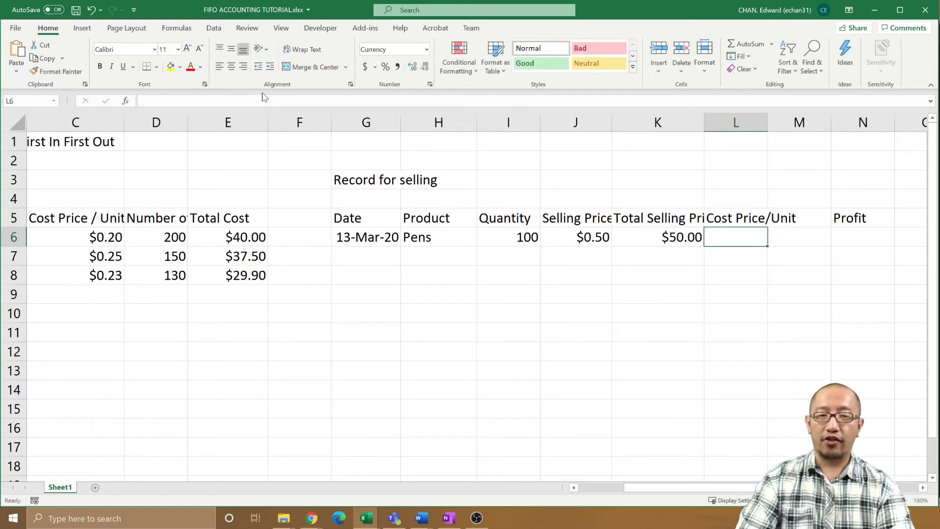
Examine the unit cost, quantity and total cost of each pen purchase to identify which batch was bought first.
key(Left)
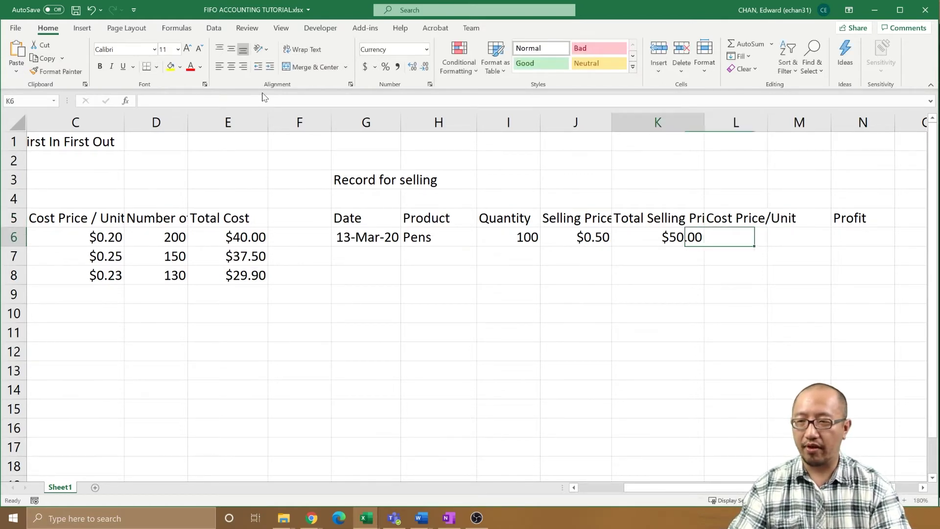
key(Left)
key(Left)
key(Left)
key(Left)
key(Left)
key(Left)
key(Left)
key(Left)
key(Left)
key(Left)
key(Right)
key(Right)
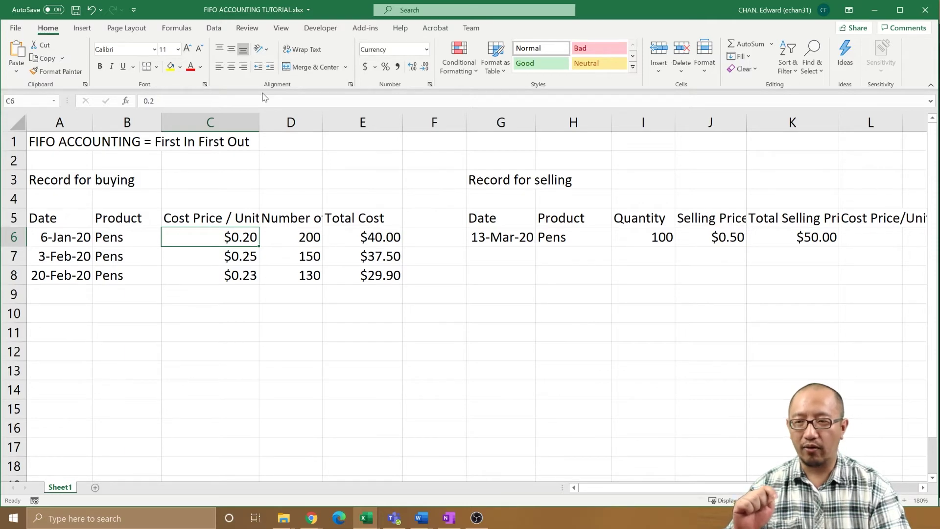
key(Down)
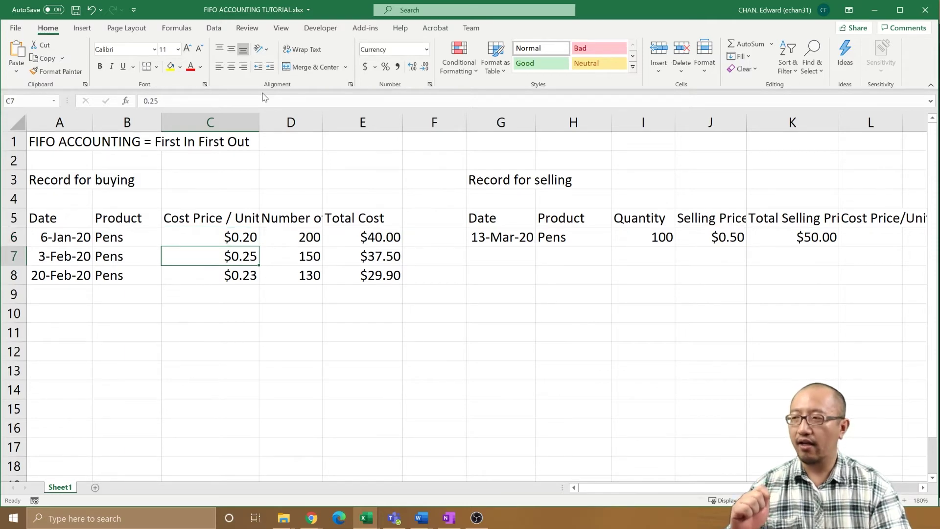
key(Down)
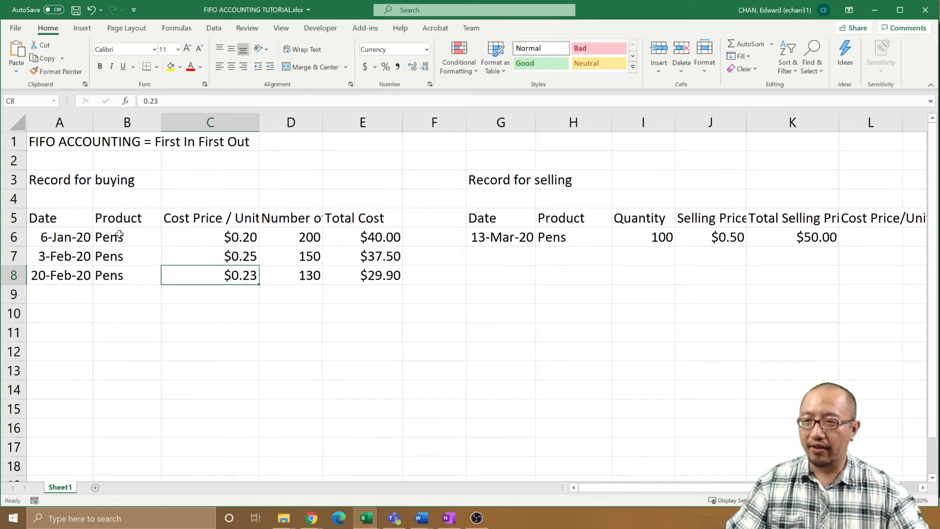
click(220, 238)
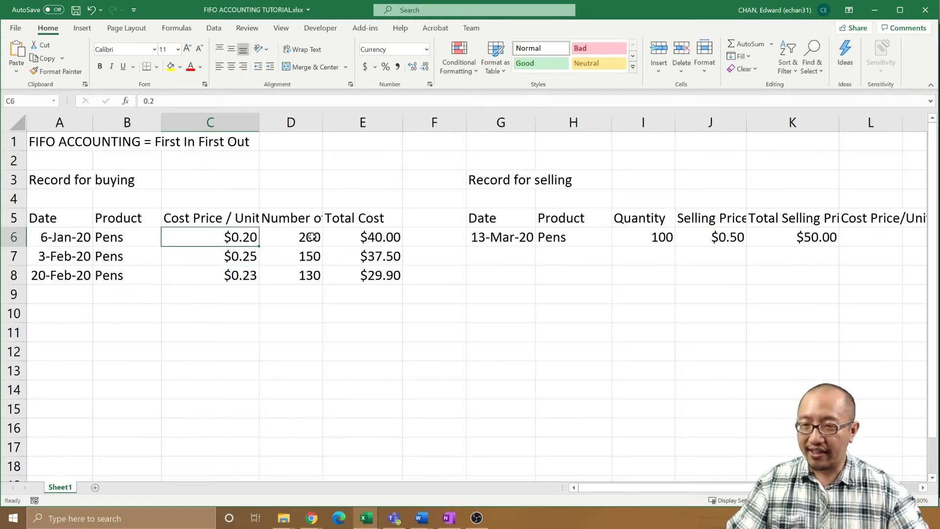
mouse_move(341, 237)
mouse_down()
mouse_move(220, 236)
mouse_move(230, 256)
mouse_move(367, 256)
mouse_up()
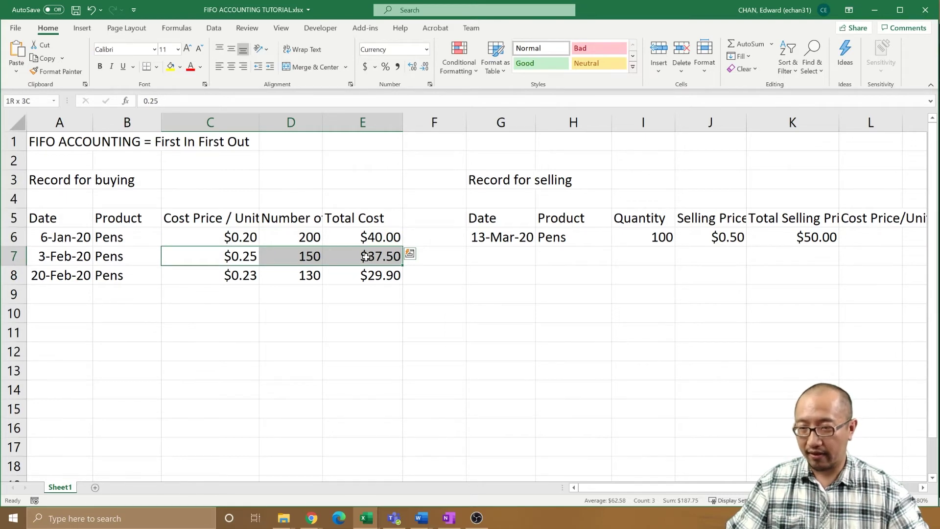
drag(382, 237, 238, 242)
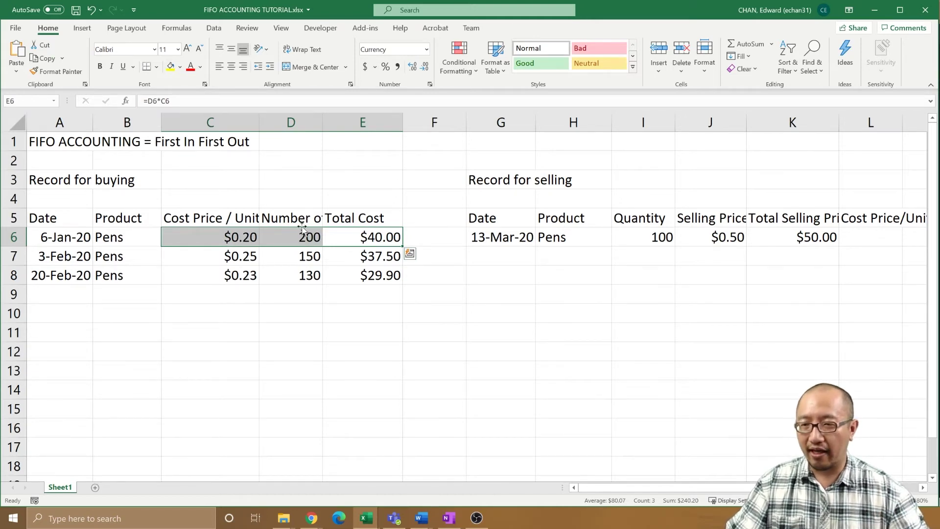
drag(307, 253, 190, 252)
drag(321, 278, 237, 276)
drag(372, 235, 195, 239)
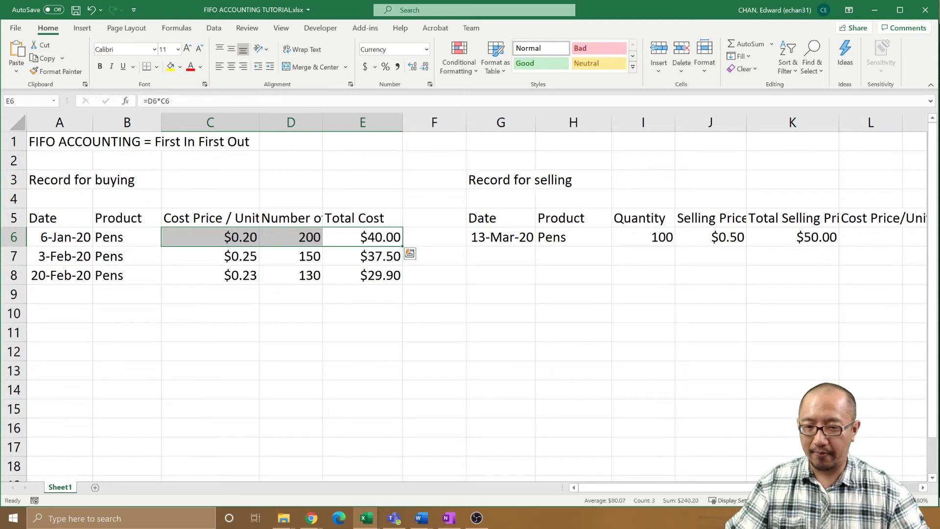
Enter $0.2 as the first sale's cost price per unit in cell L6, as a plain value rather than a formula.
scroll(489, 294, right, 3)
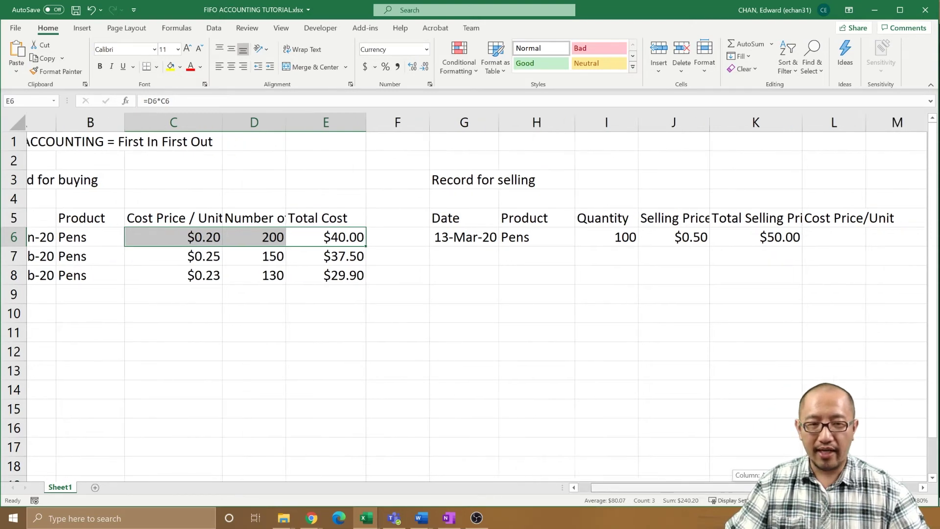
click(802, 231)
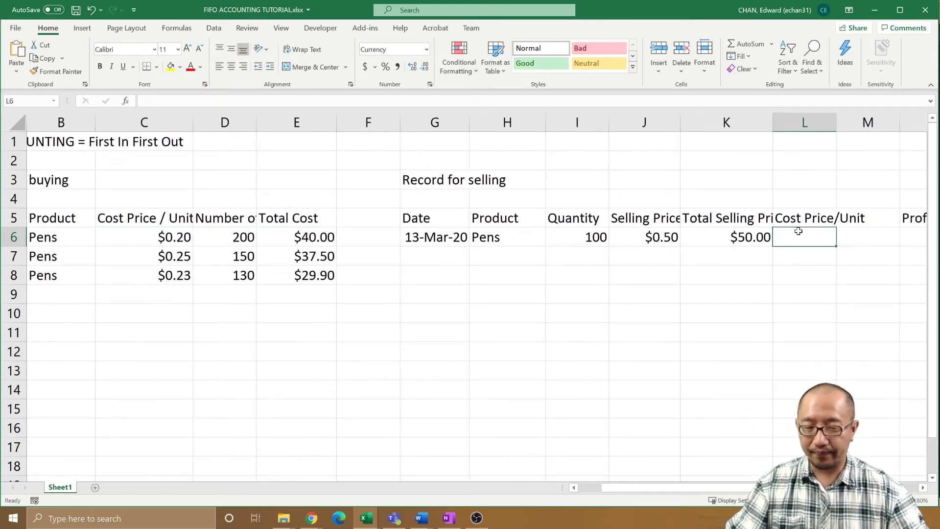
text(=)
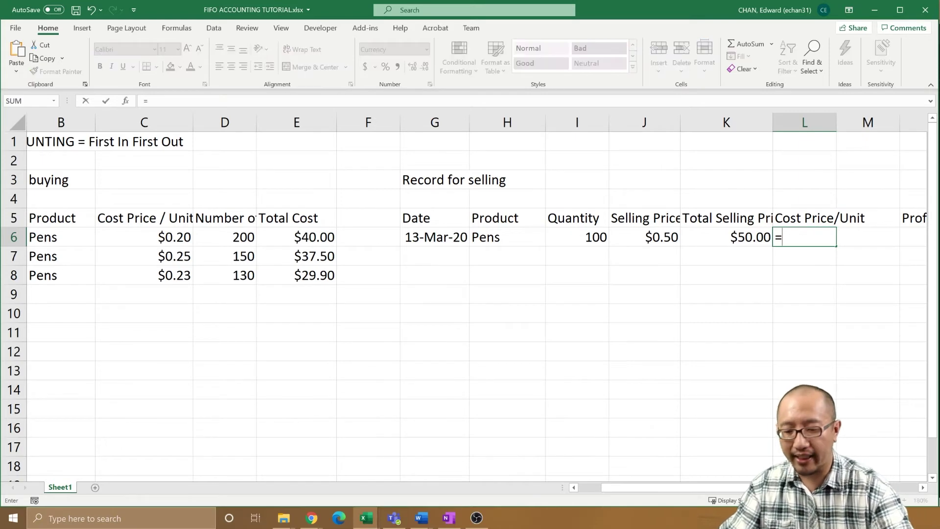
text($0.2)
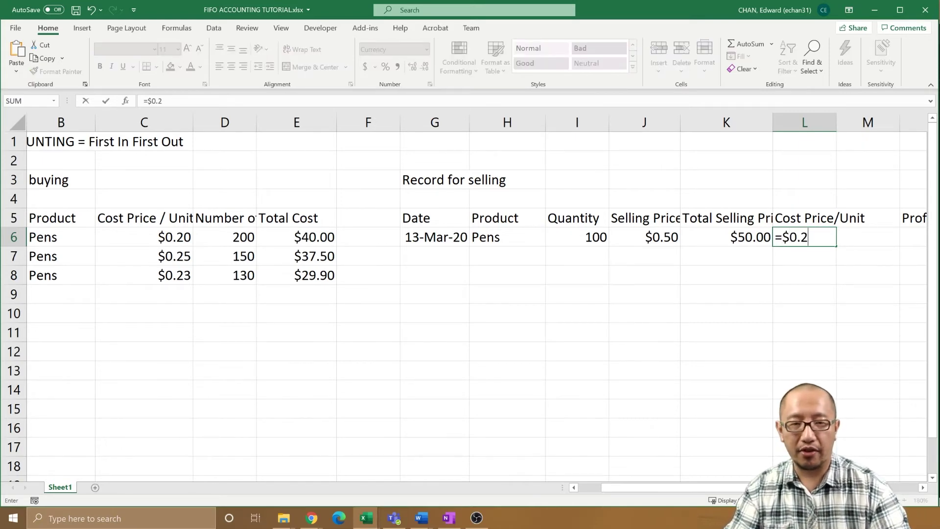
key(Return)
key(Escape)
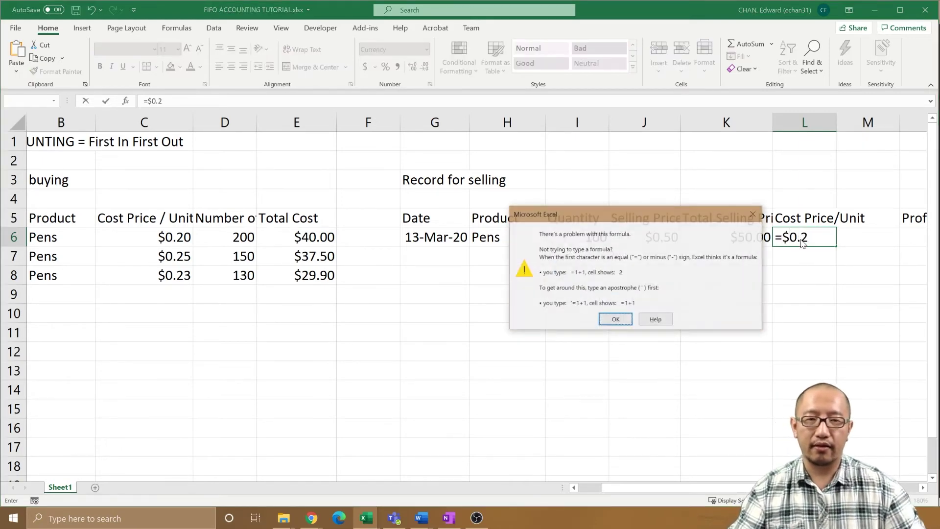
key(Return)
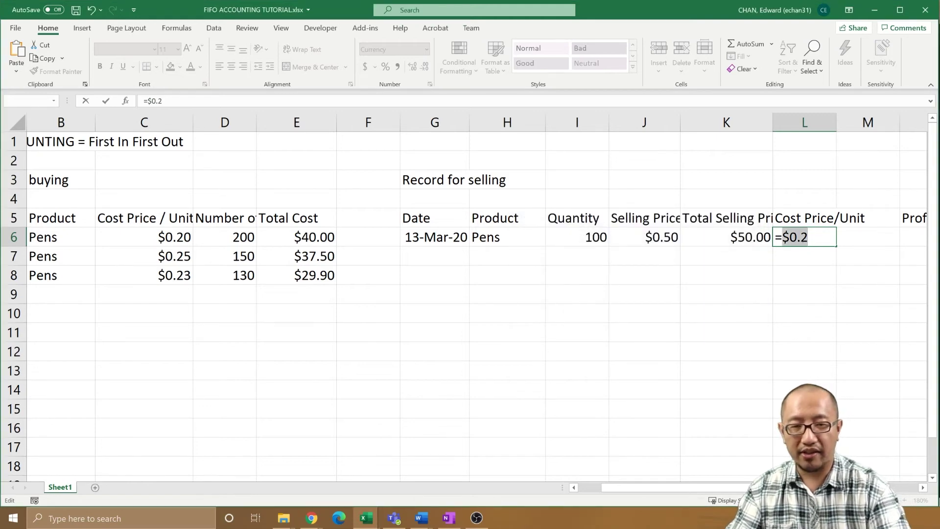
click(774, 236)
key(Delete)
key(Return)
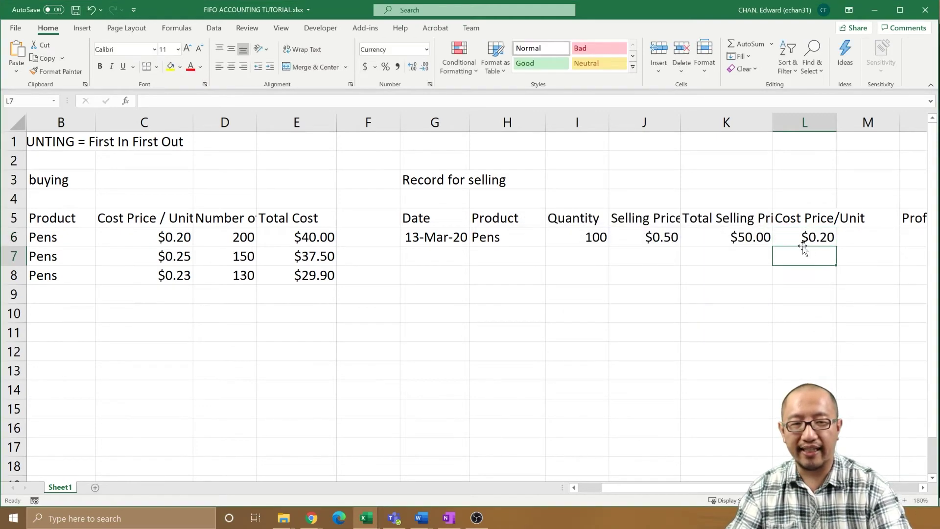
Check the sold quantity against the first purchase's quantity and add a "Total Cost" column header in cell M5.
click(588, 233)
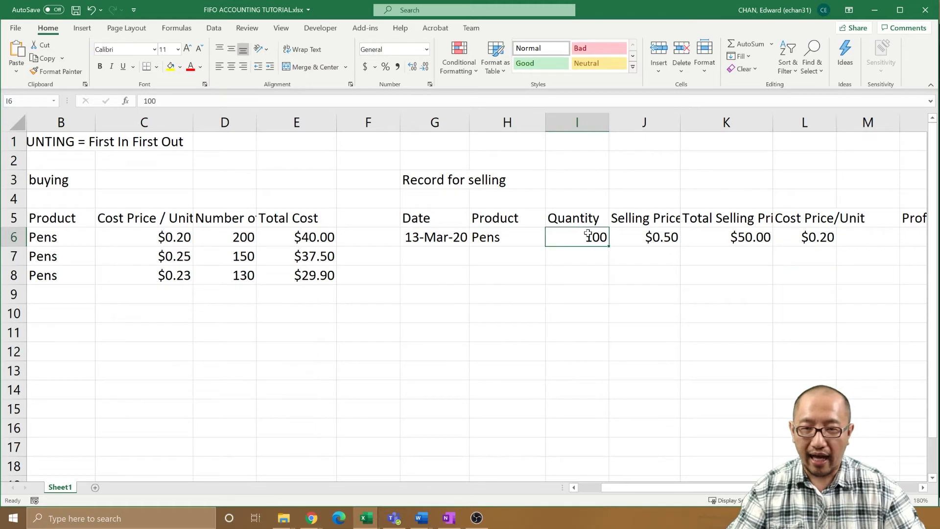
click(239, 238)
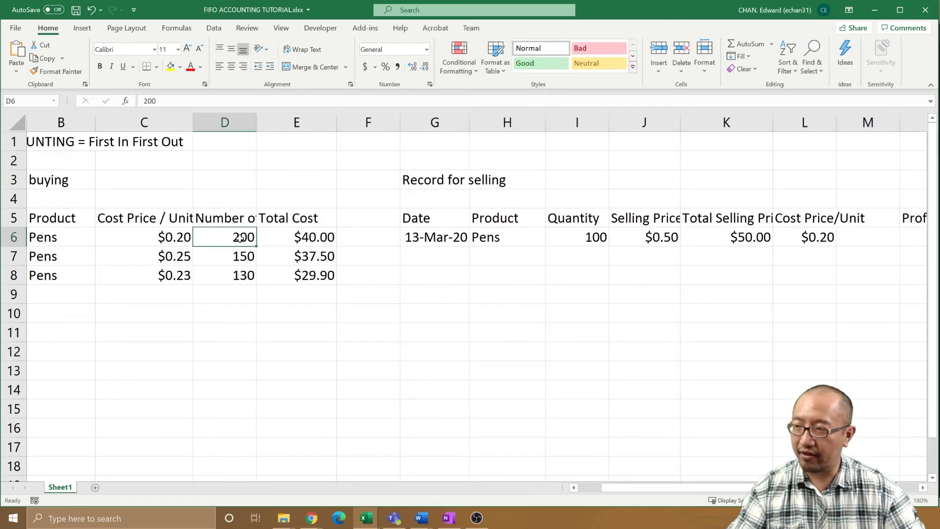
click(865, 237)
click(857, 216)
click(816, 214)
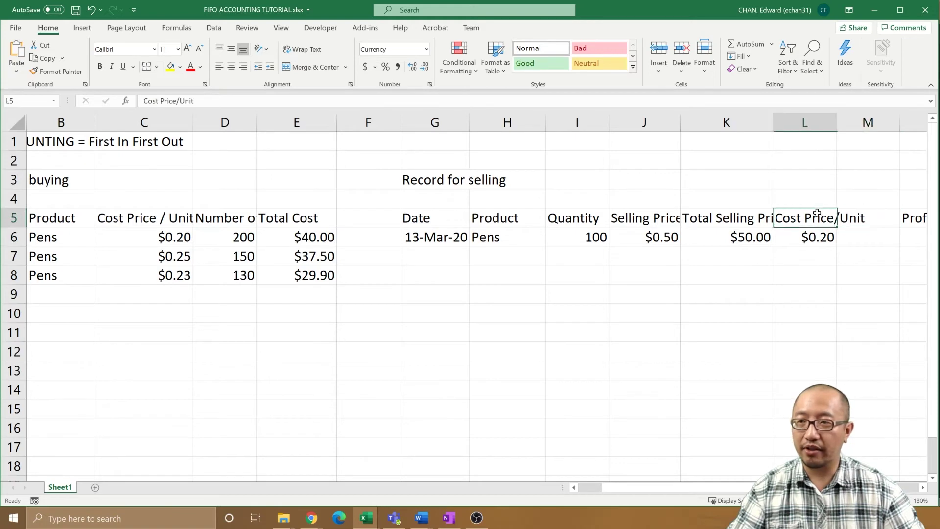
click(872, 216)
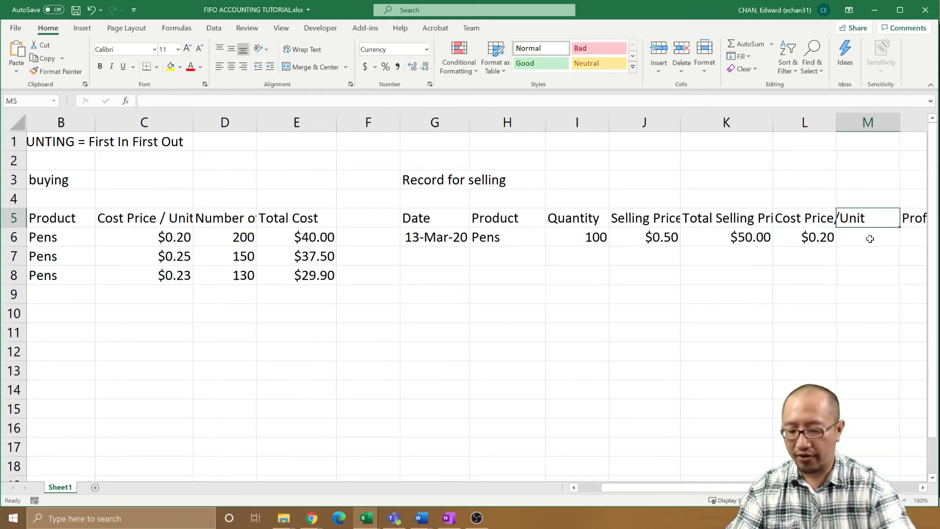
text(Total Cost)
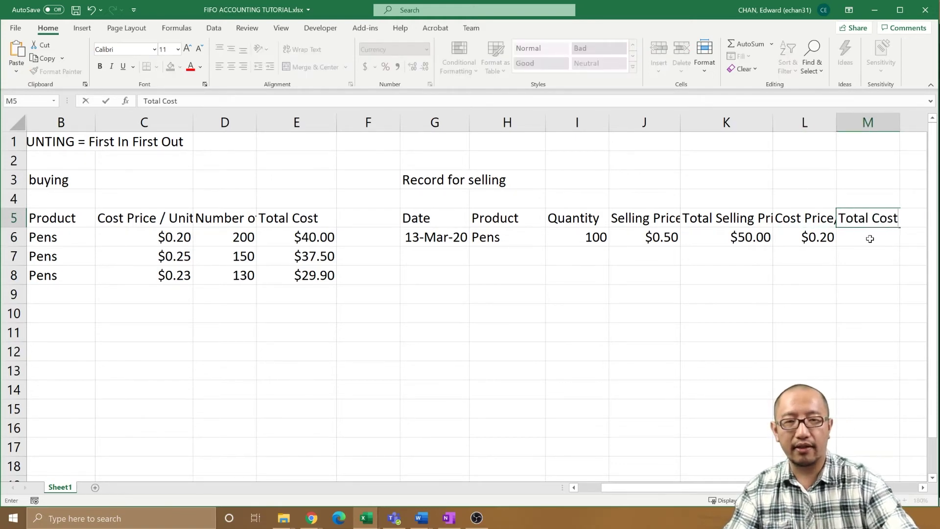
key(Return)
Calculate the first sale's total cost in M6 by multiplying the unit cost in L6 by the quantity in I6.
text(=)
key(Left)
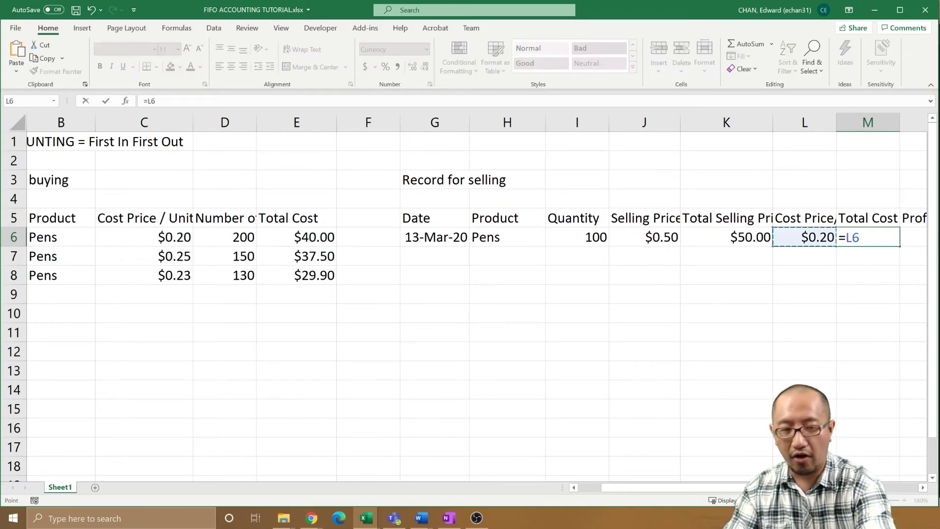
text(*)
key(Left)
key(Left)
key(Left)
key(Left)
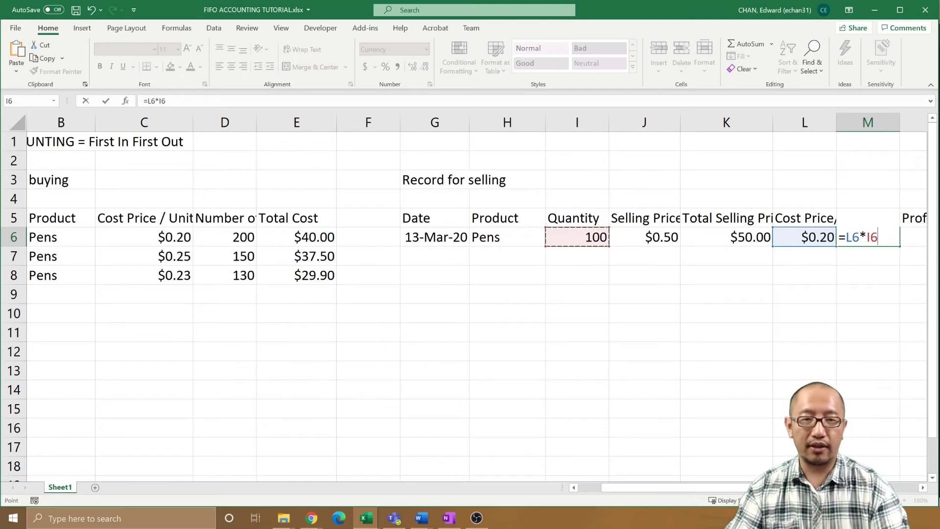
key(Return)
Calculate the first sale's profit in N6 by subtracting the total cost in M6 from the total selling price in K6.
click(914, 238)
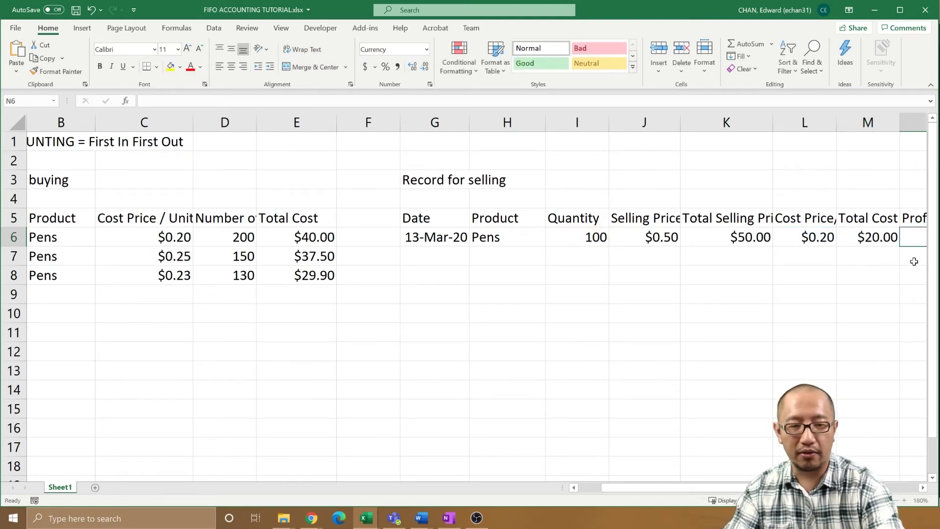
text(=)
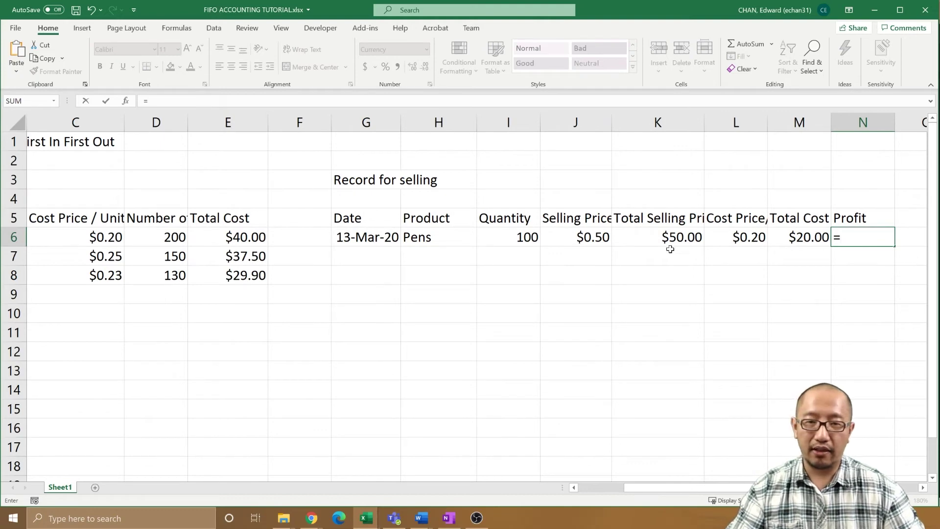
click(653, 239)
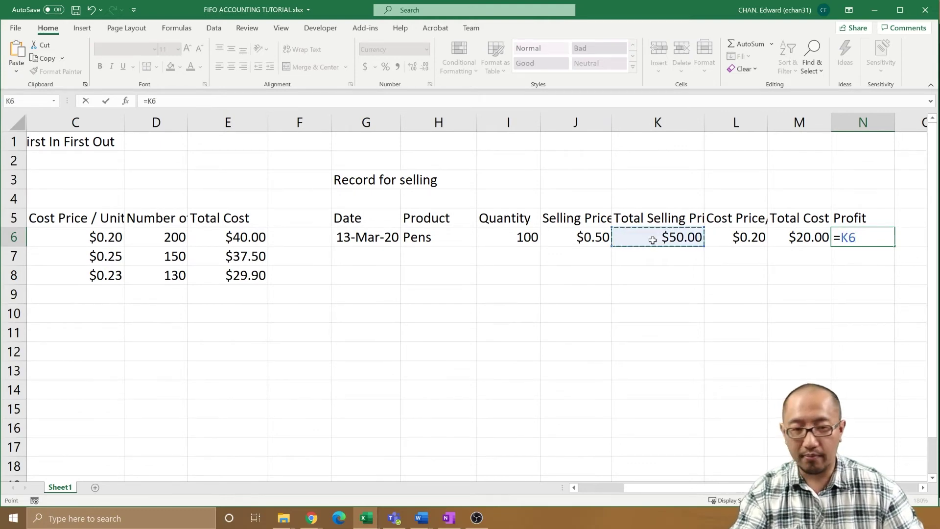
text(-)
click(793, 238)
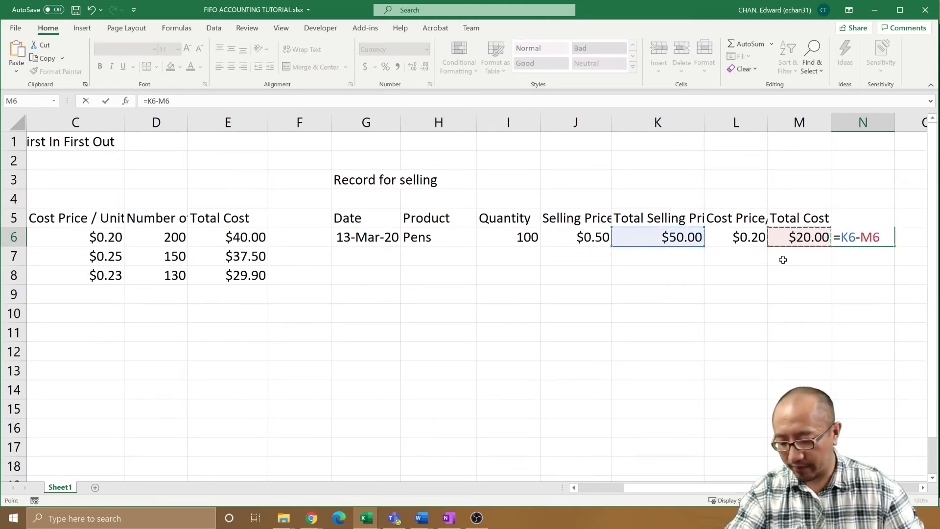
key(Return)
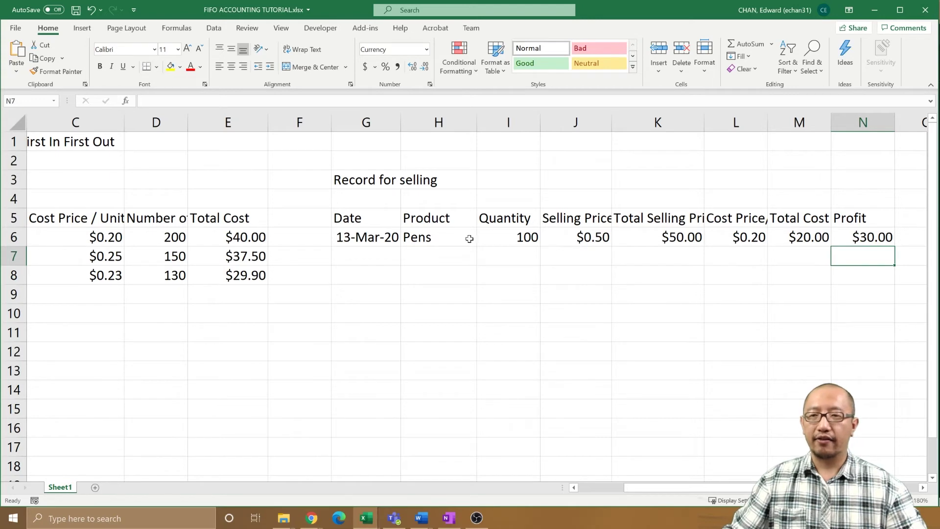
Record the second sale's date as 20-Mar-2020 in G7 and its product as Pens in H7.
click(382, 252)
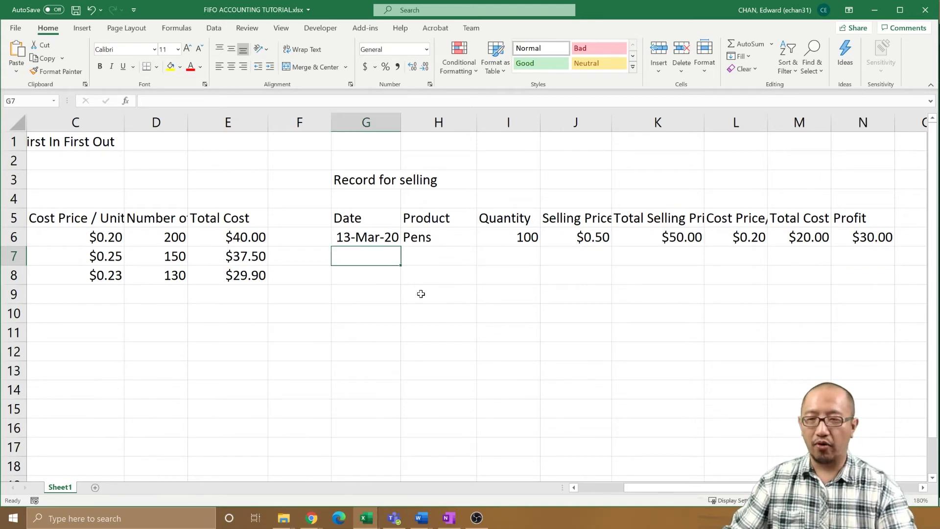
text(20-Marh)
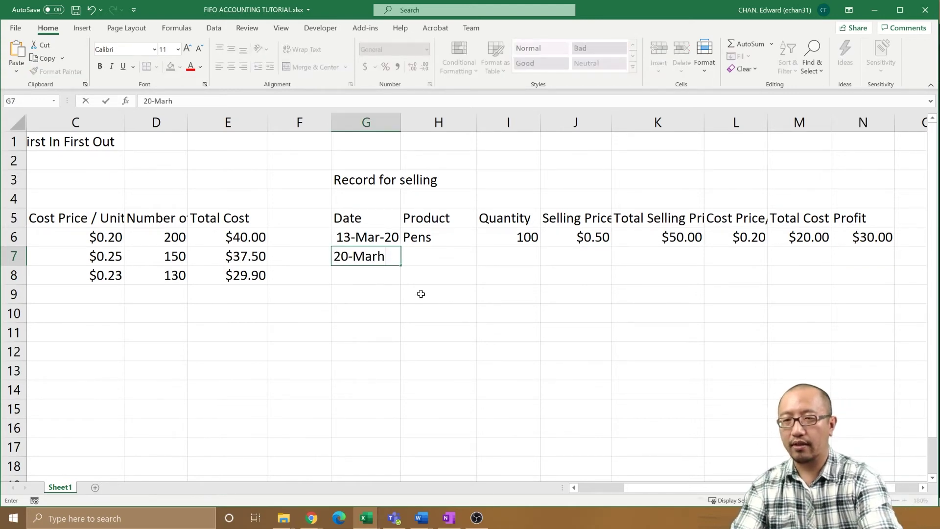
key(BackSpace)
text(-2020)
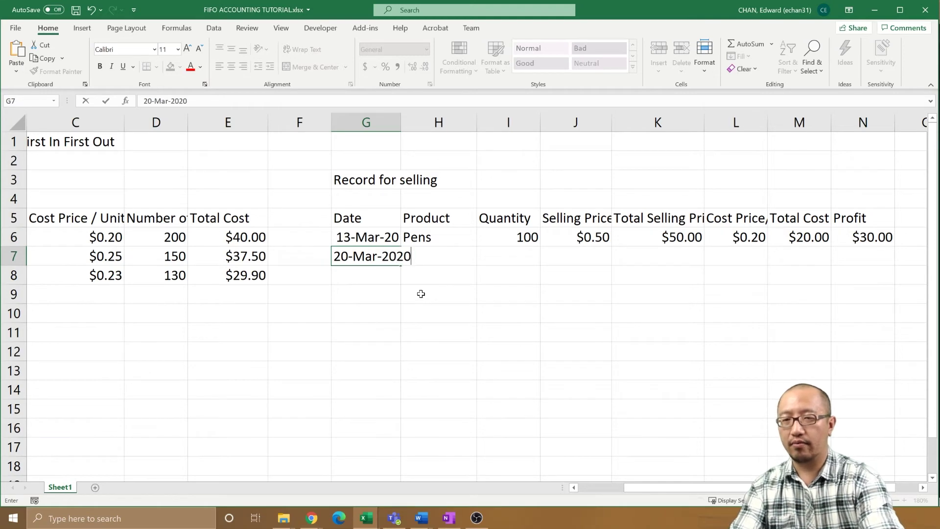
key(Return)
key(Right)
key(Up)
text(Pens)
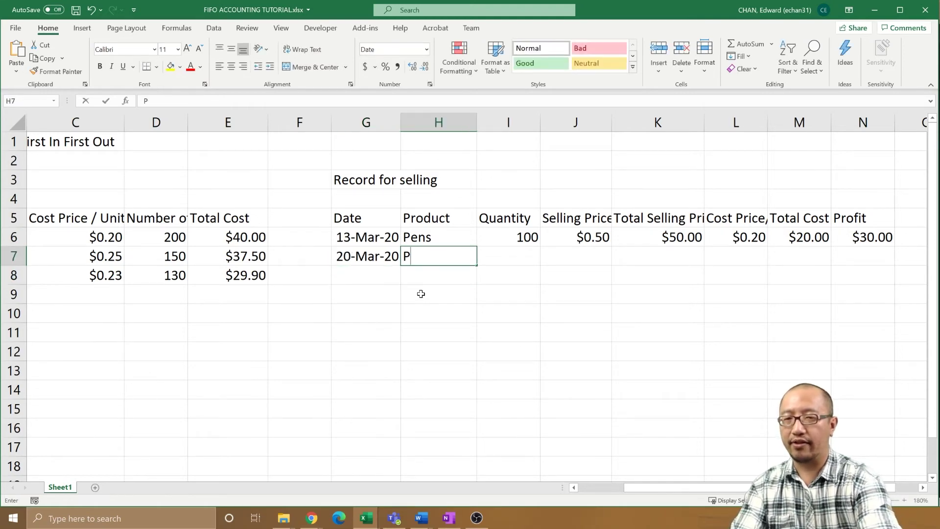
Review the pen purchase quantities and costs in row 7 of the buying record.
key(Left)
key(Left)
key(Left)
key(Left)
key(Left)
key(Left)
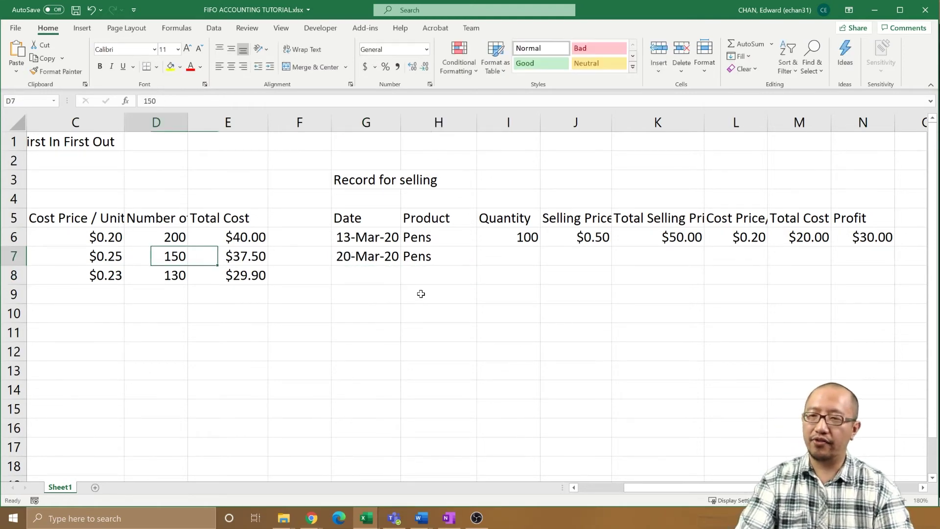
key(Right)
key(Right)
key(Right)
key(Right)
key(Right)
key(Right)
key(Right)
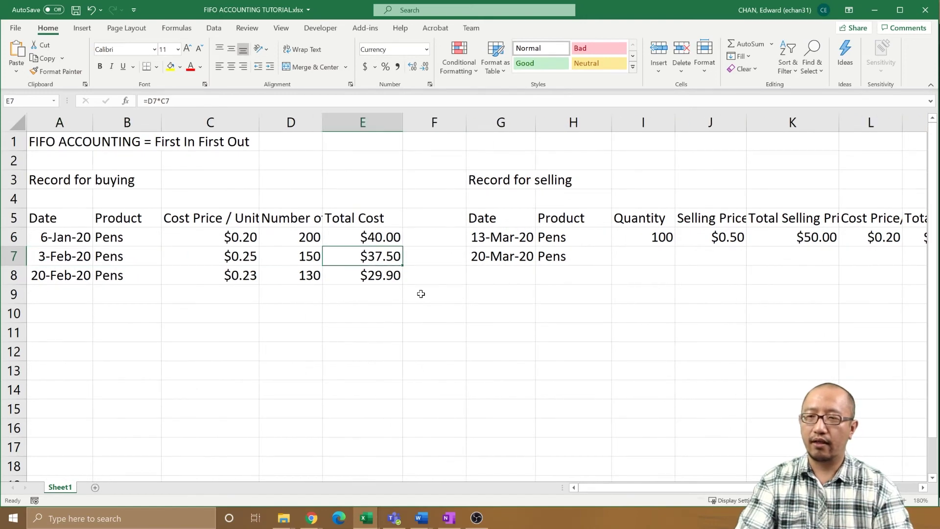
Enter 135 as the second sale's quantity in I7 and $0.45 as its selling price in J7.
text(15)
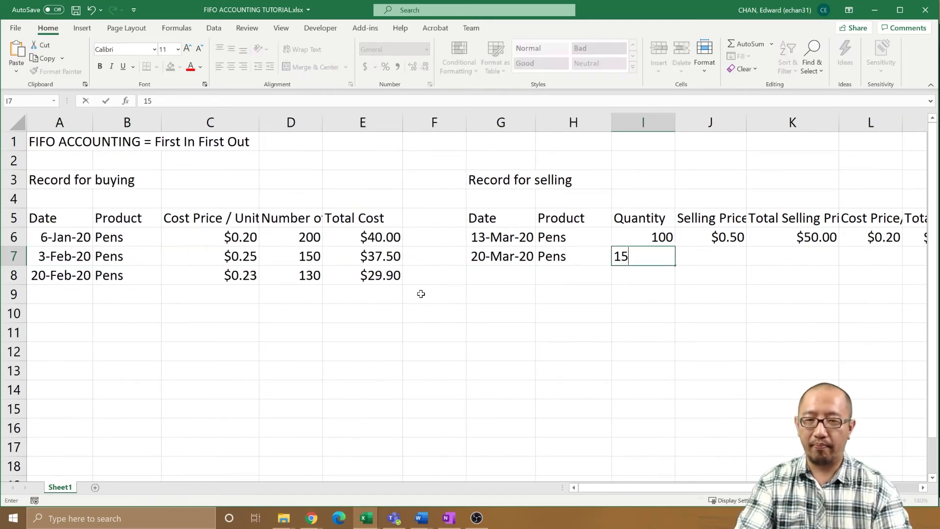
key(BackSpace)
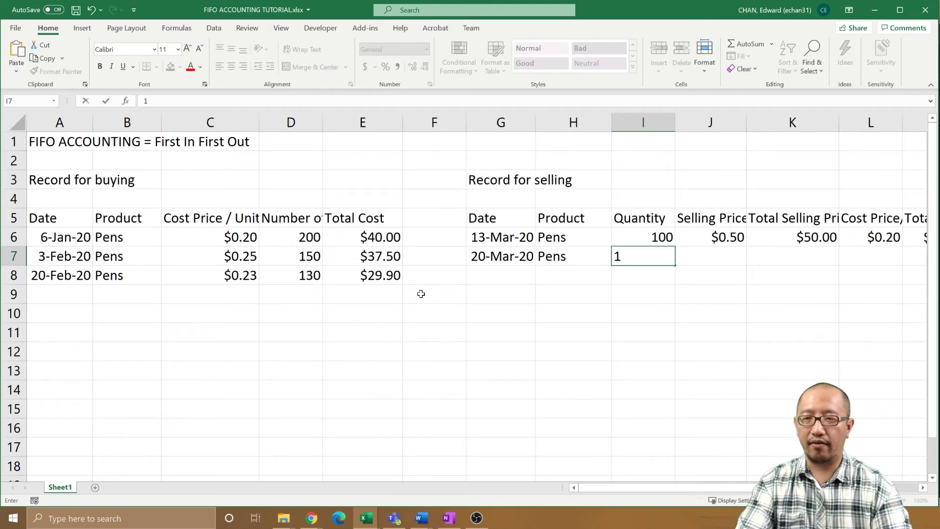
text(35)
key(Tab)
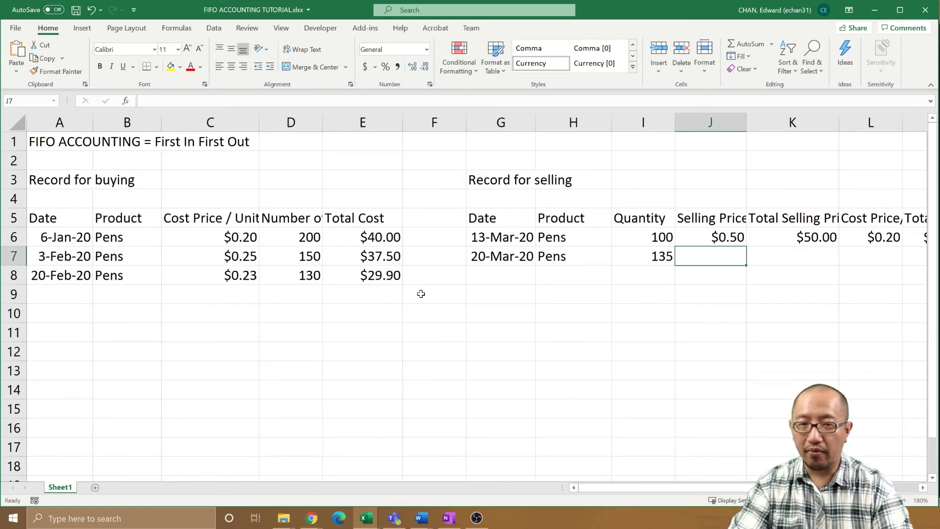
key(Right)
key(Right)
key(Right)
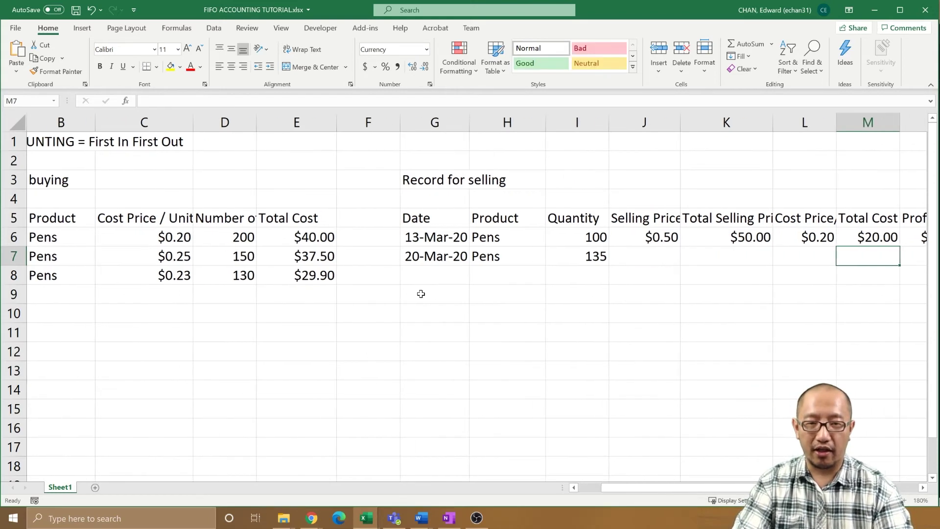
key(Left)
key(Left)
key(Left)
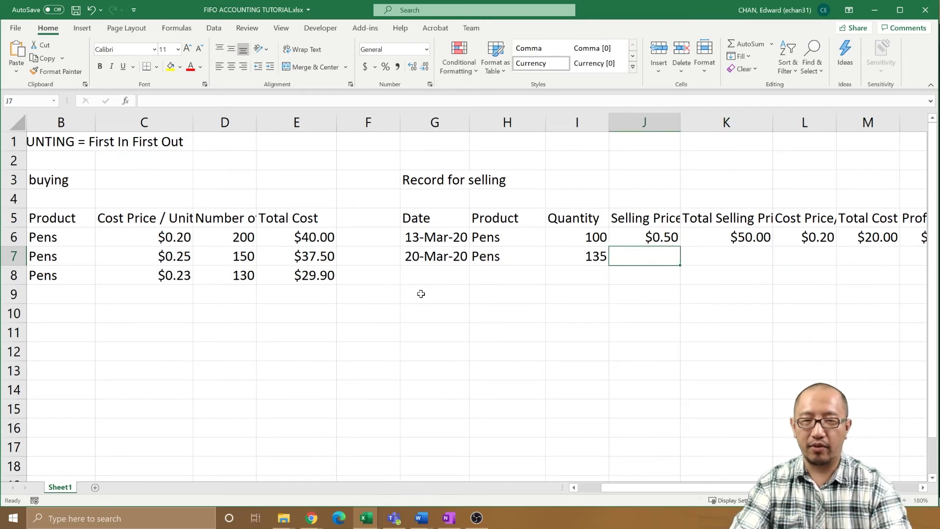
text($)
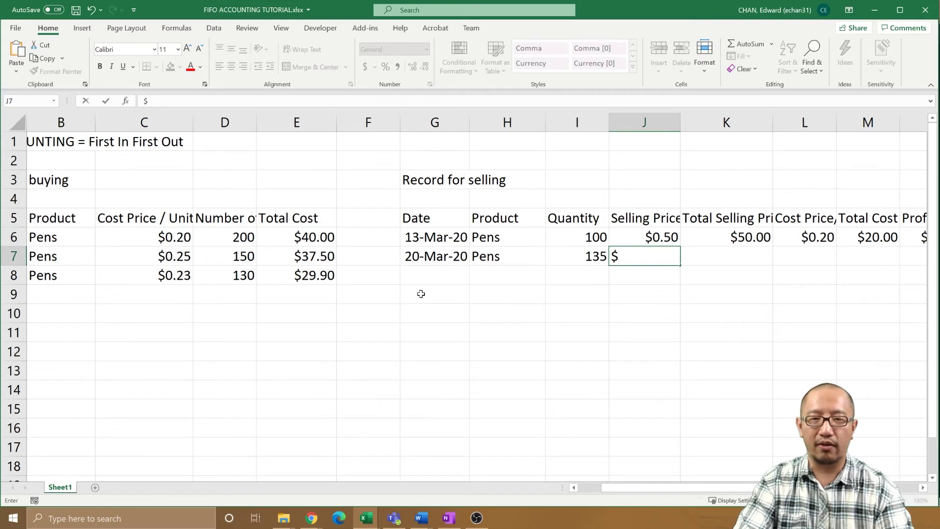
text(0.45)
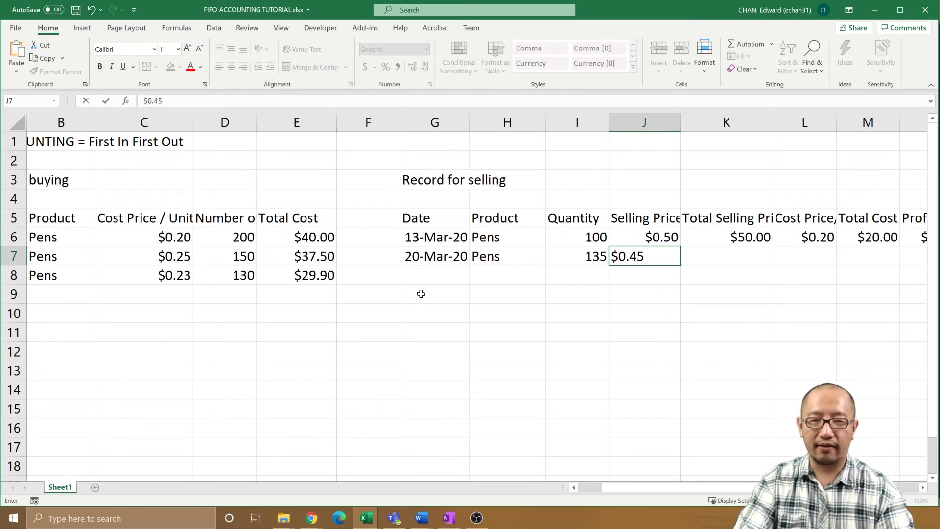
key(Tab)
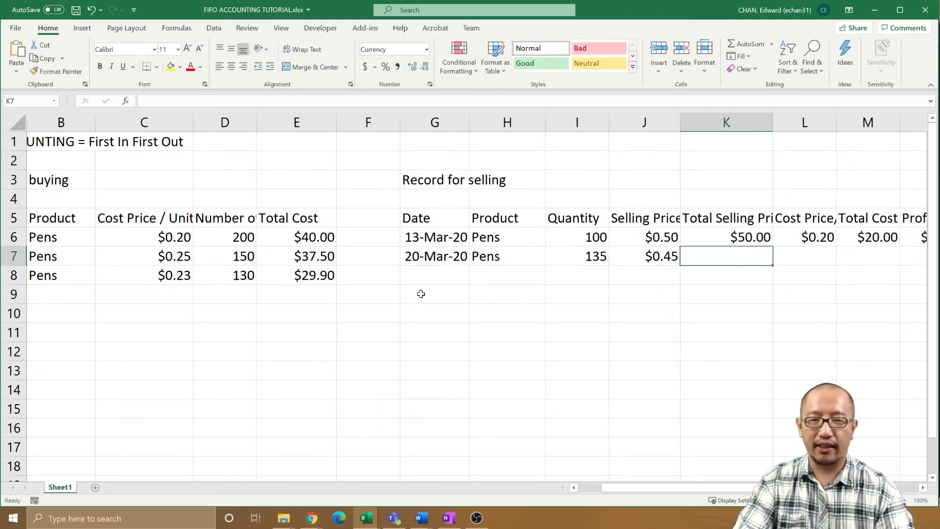
Copy the total selling price formula from K6 down to K7 for the second sale.
click(730, 239)
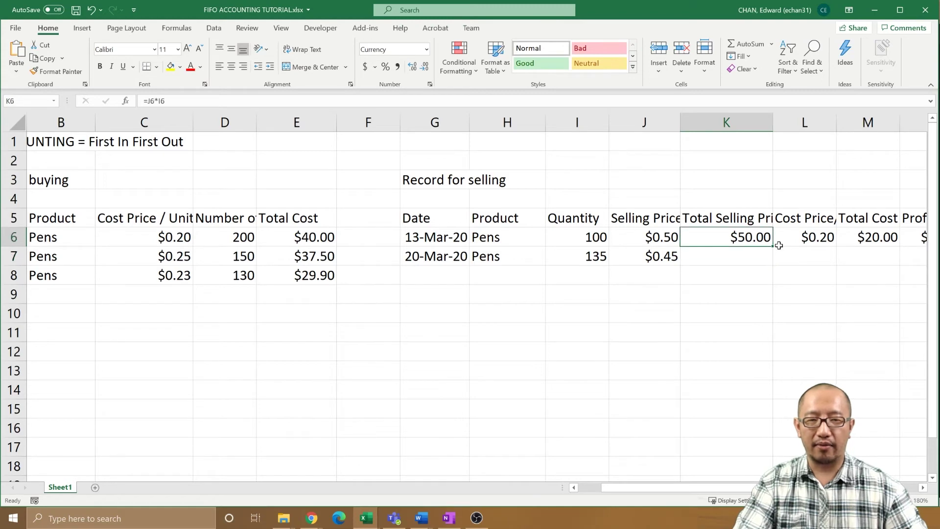
drag(774, 246, 778, 264)
click(796, 254)
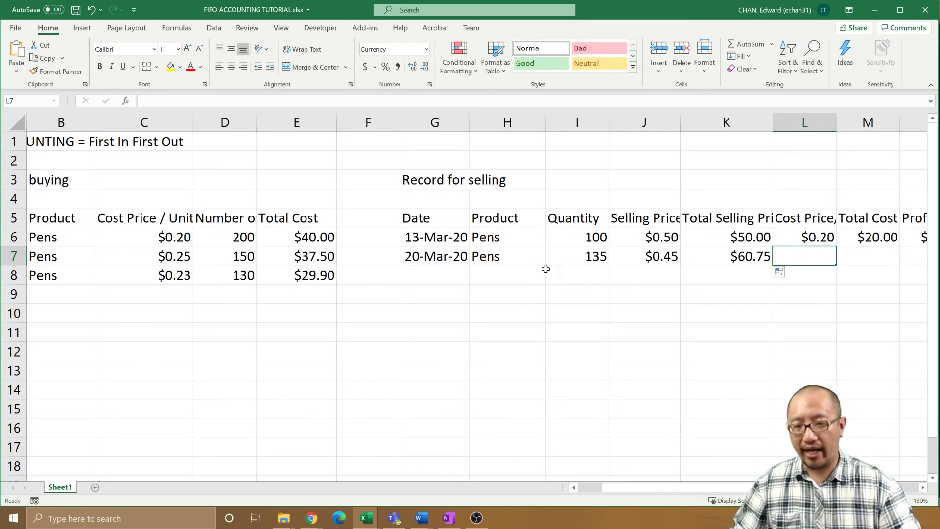
Compare the purchase cost prices and the first purchase's quantity with both sold quantities to find which FIFO cost applies.
scroll(605, 484, left, 2)
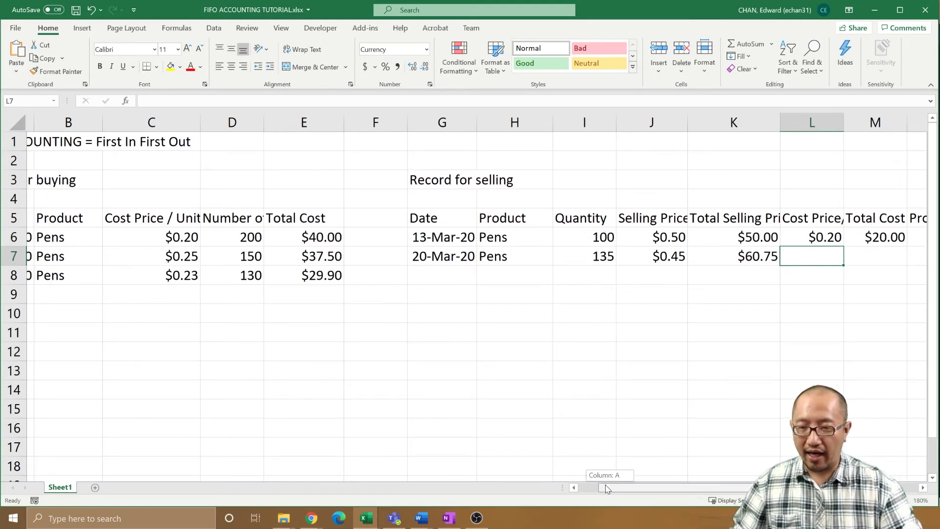
drag(243, 237, 246, 275)
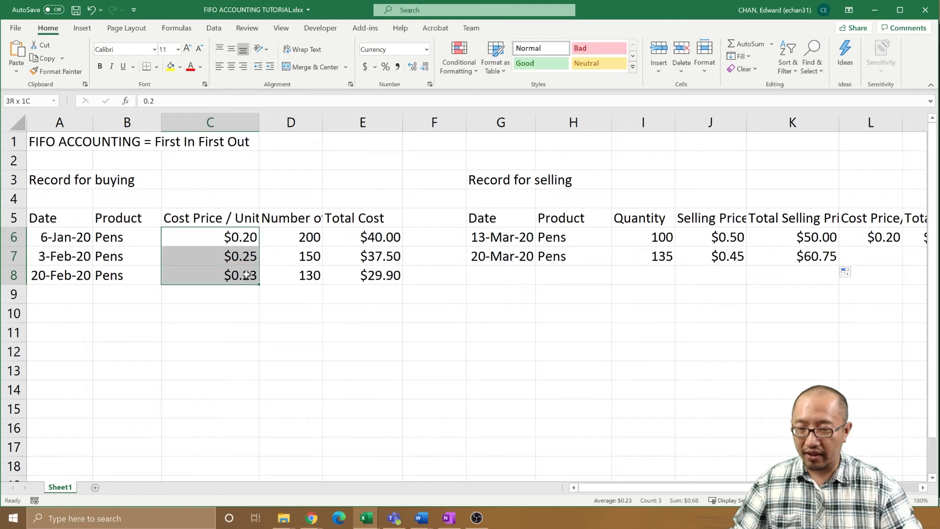
click(300, 236)
click(239, 236)
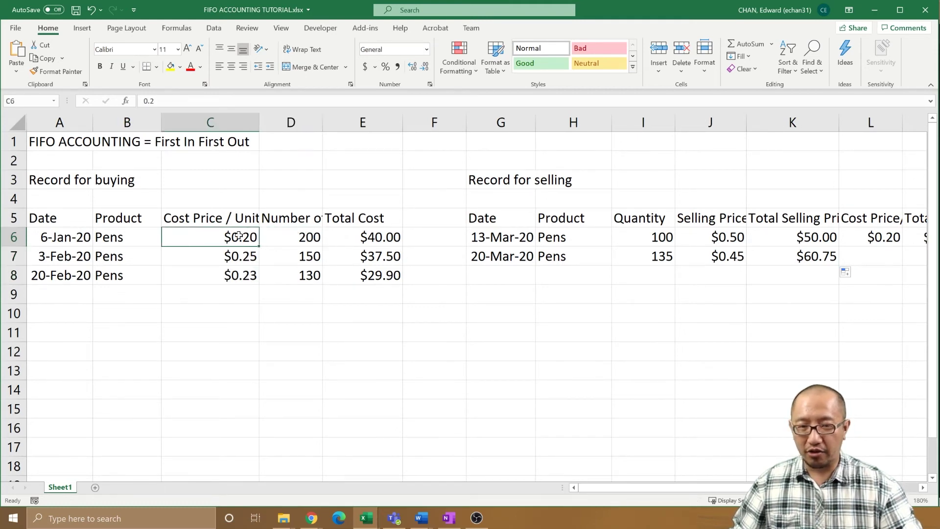
click(668, 237)
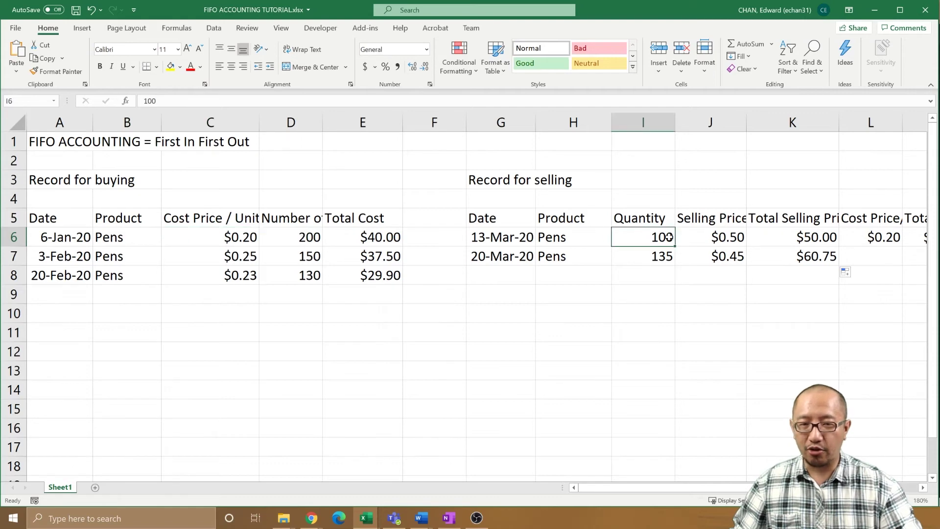
click(716, 235)
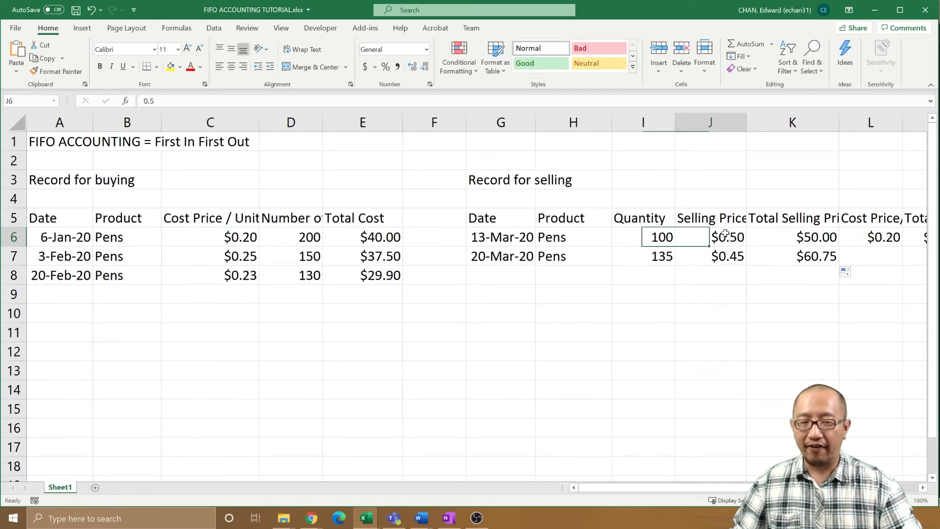
click(304, 233)
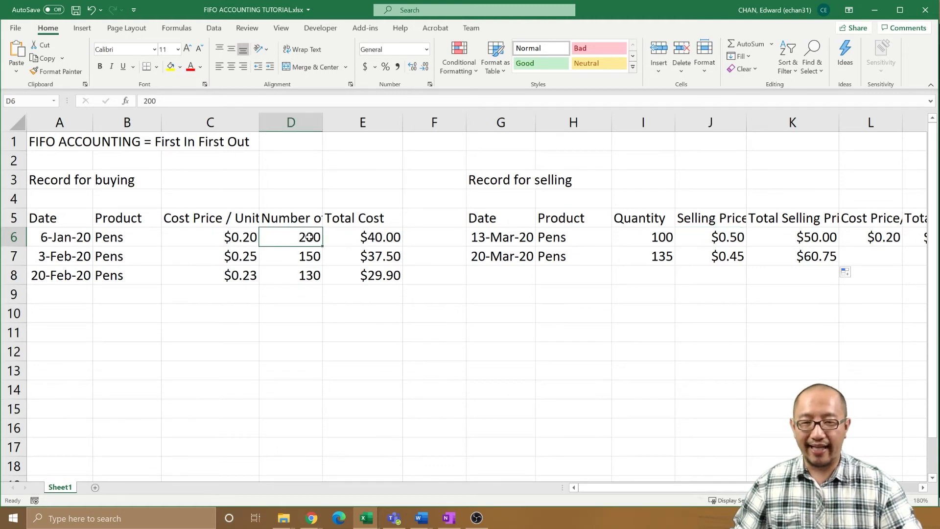
click(649, 255)
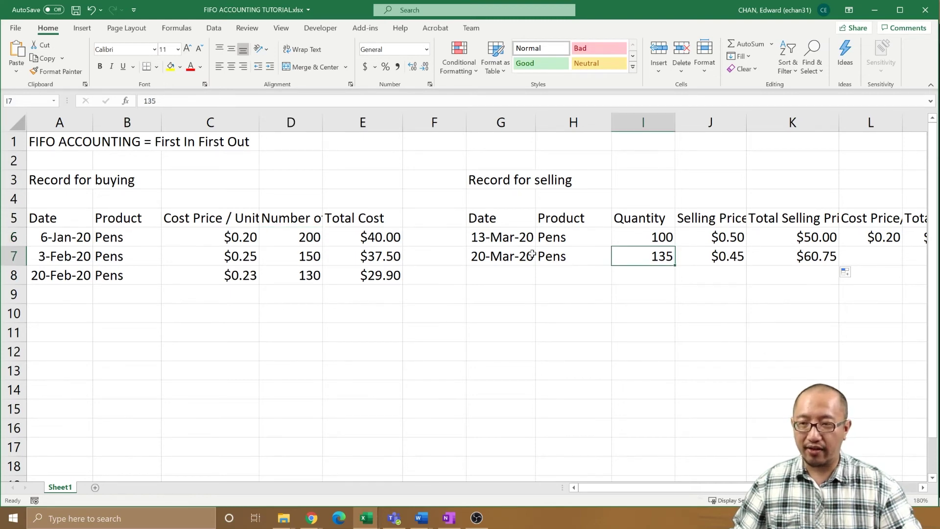
click(244, 240)
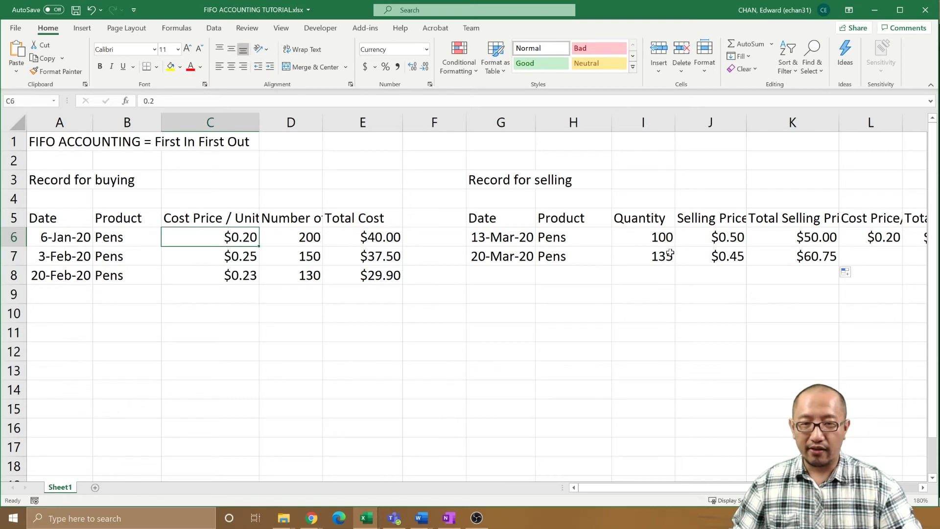
Enter $0.20 as the second sale's cost price per unit in L7.
click(884, 258)
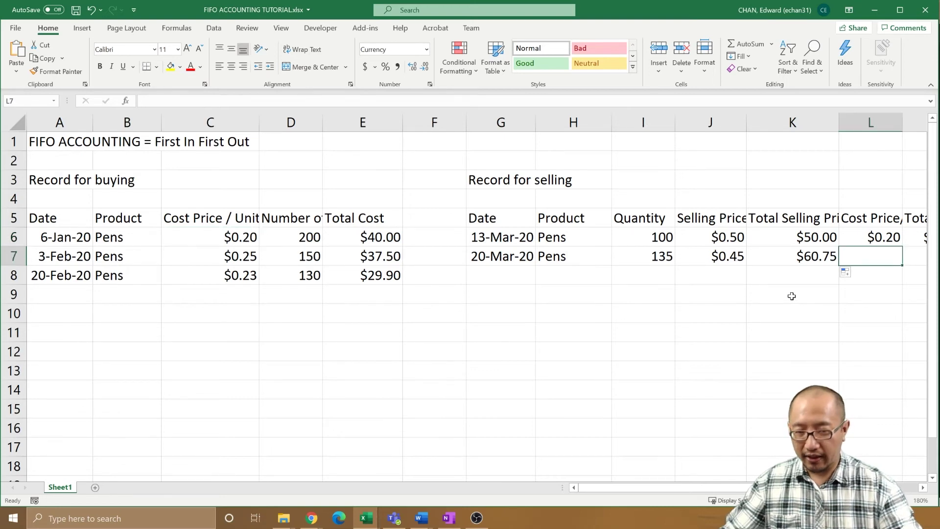
text($0.20)
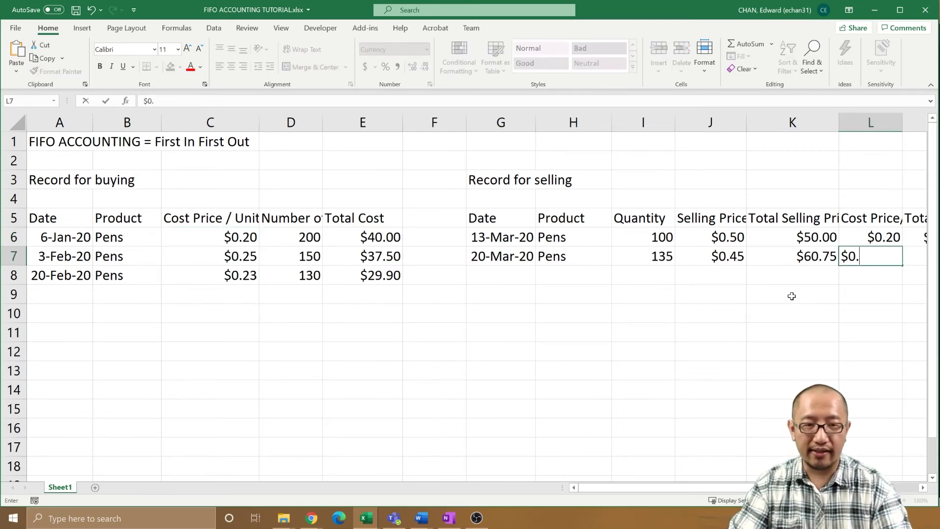
key(Return)
Compare the second sale's quantity in I7 with the first and second purchases in the buying record.
key(Left)
key(Left)
key(Left)
key(Up)
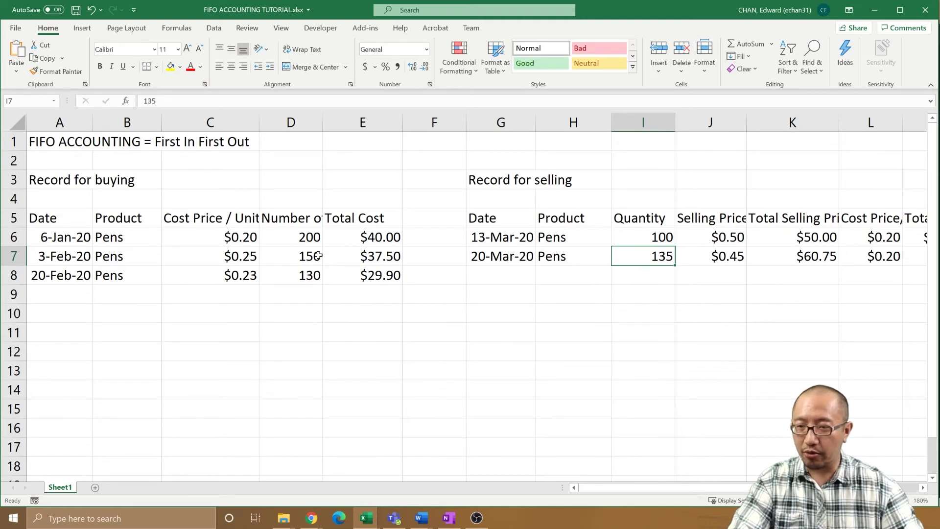
drag(72, 257, 363, 256)
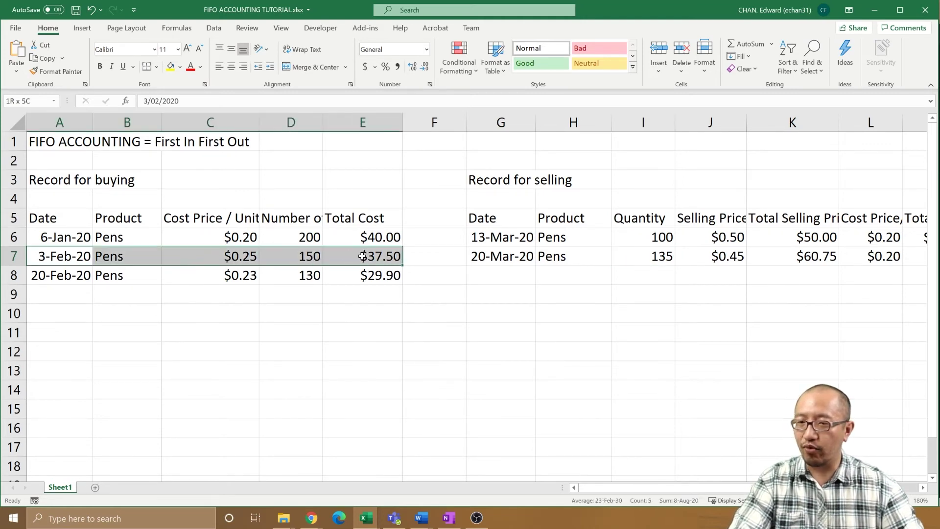
click(653, 254)
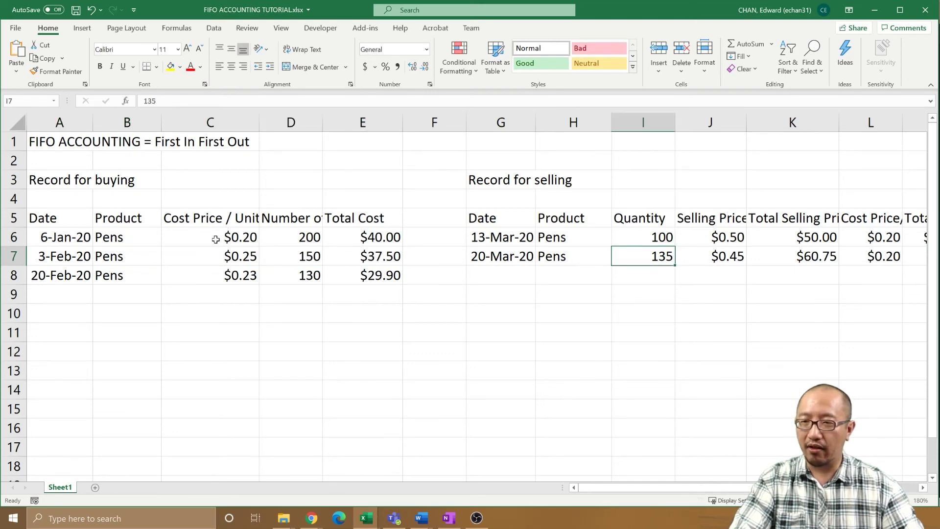
drag(122, 237, 54, 256)
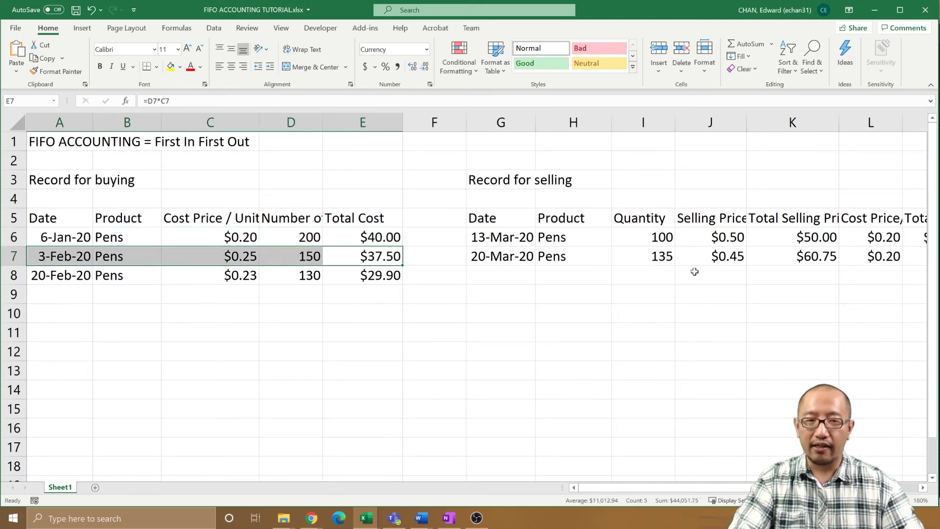
Split the second sale's quantity by purchase batch, with 100 in I7 and 35 in I8.
click(647, 252)
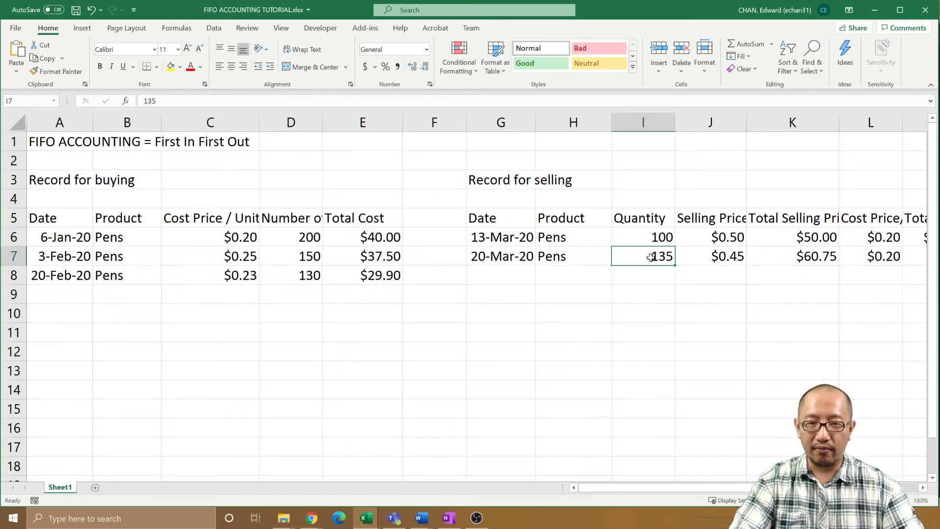
text(100)
key(Return)
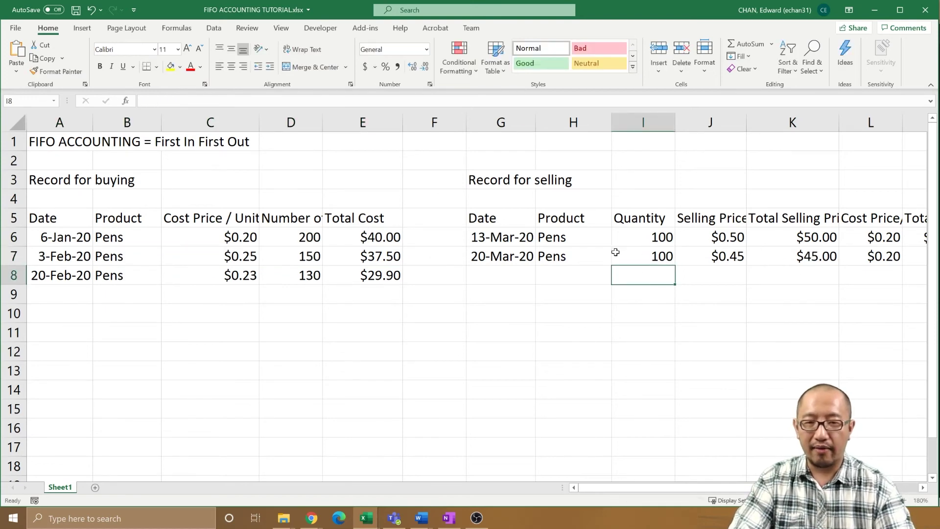
text(35)
key(Return)
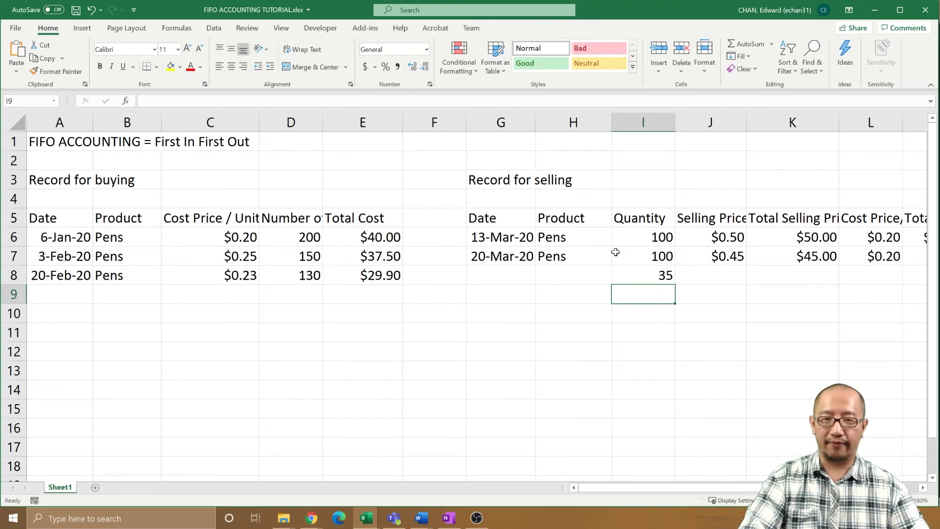
Copy the second sale's selling price and total selling price formula from J7 and K7 down to row 8.
click(718, 258)
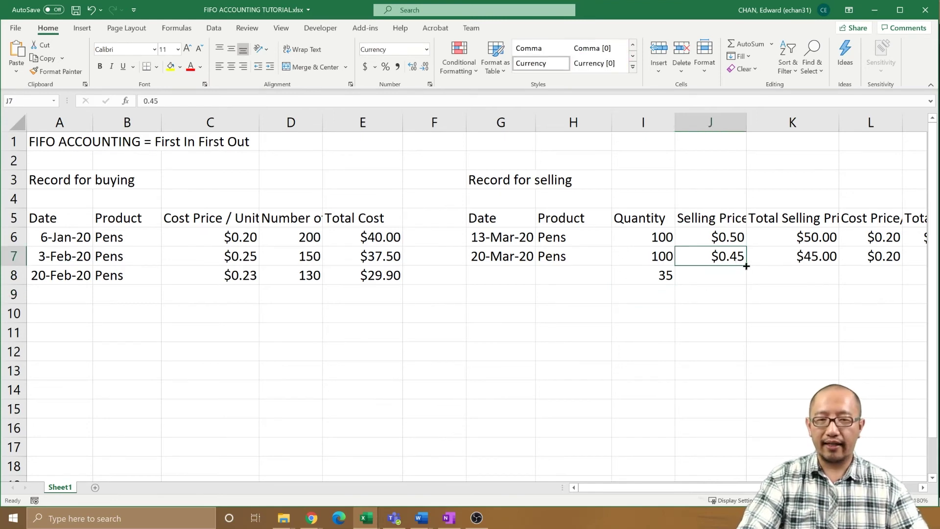
drag(746, 265, 740, 276)
click(799, 262)
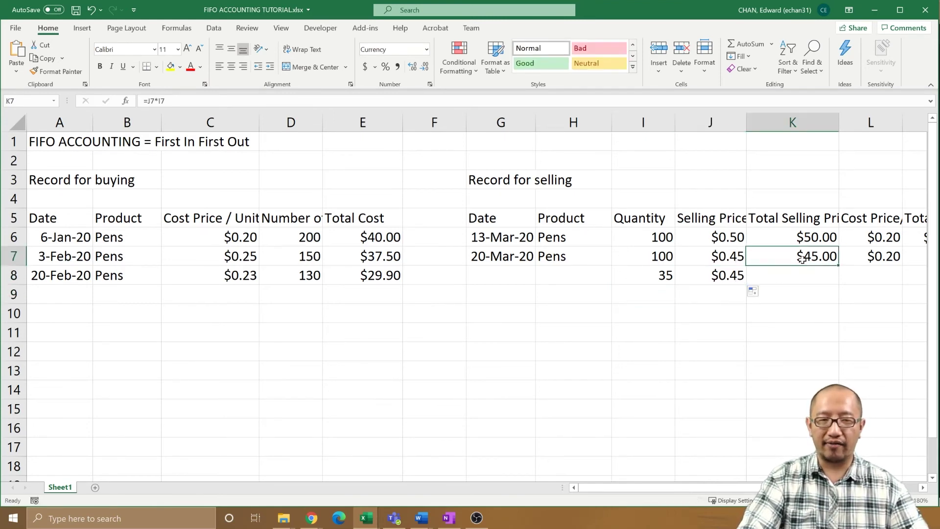
drag(840, 265, 838, 277)
click(807, 276)
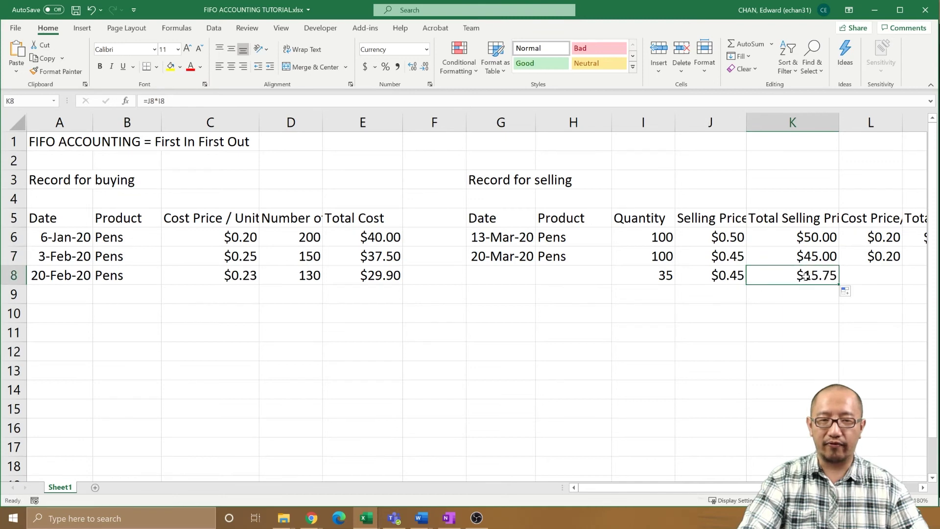
Enter $0.25, the second purchase's unit cost, as the cost price for the 35-pen portion in L8.
click(650, 278)
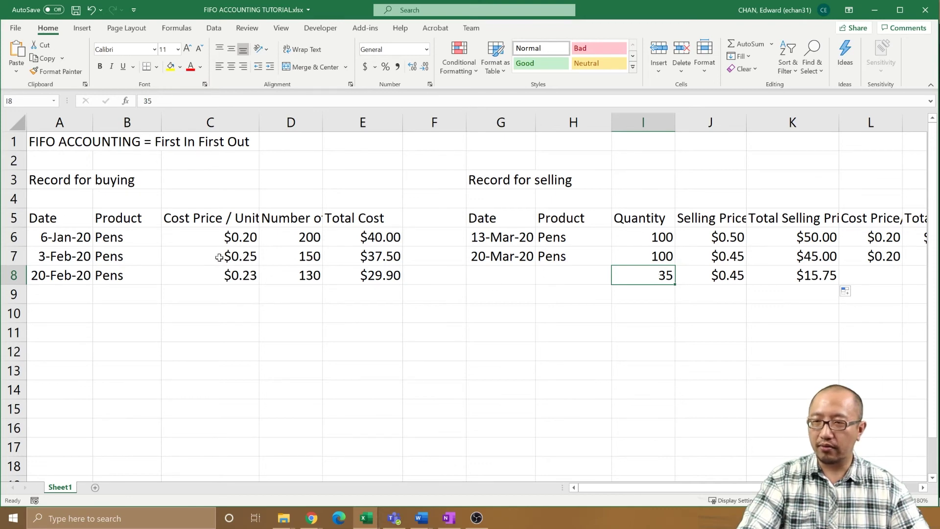
drag(219, 257, 267, 259)
click(885, 276)
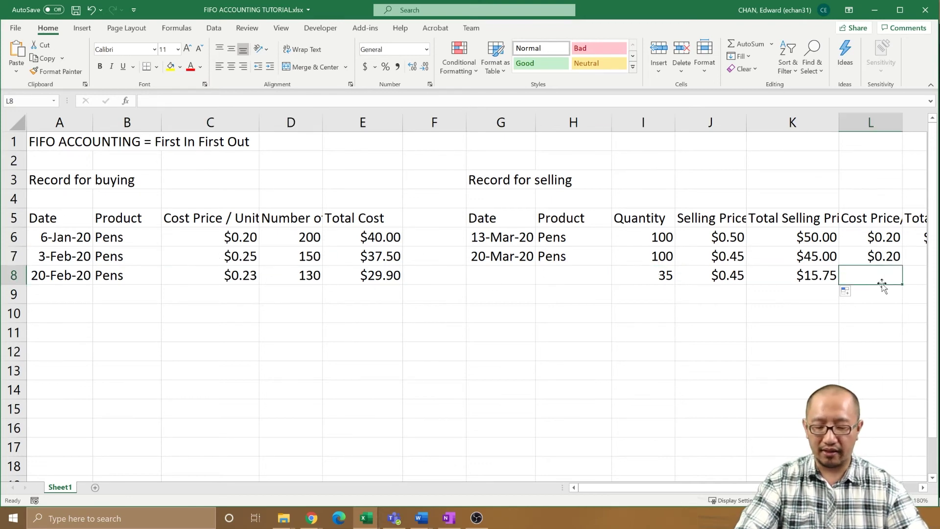
text($0.20)
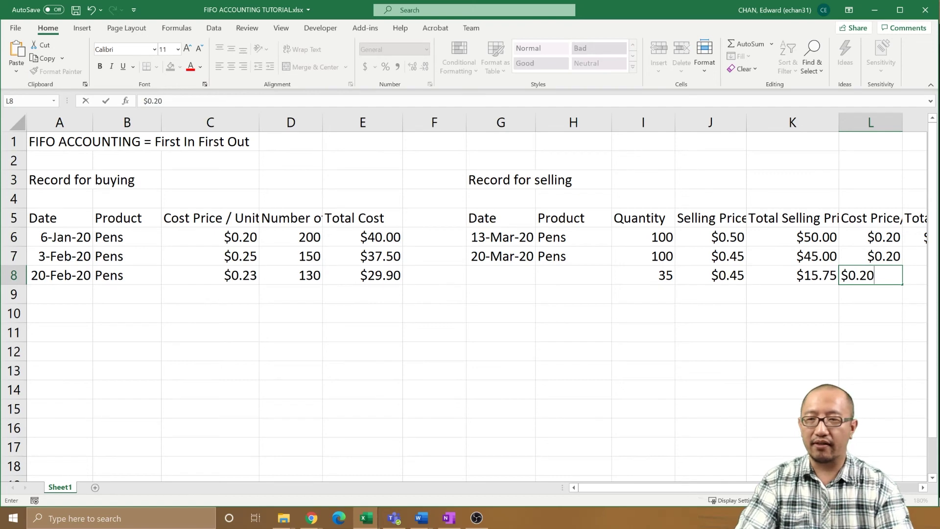
key(BackSpace)
text(5)
key(Return)
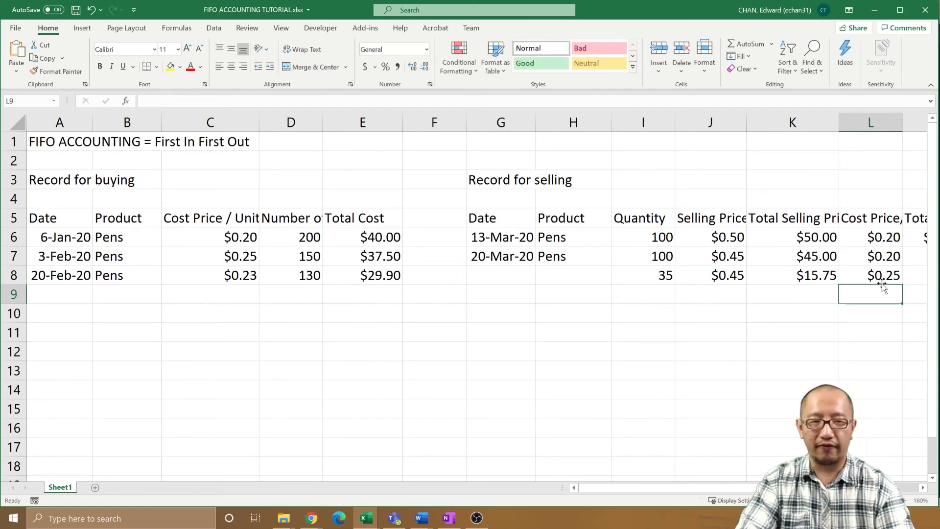
Fill the total cost and profit formulas from M6 and N6 down through row 8.
key(Right)
key(Right)
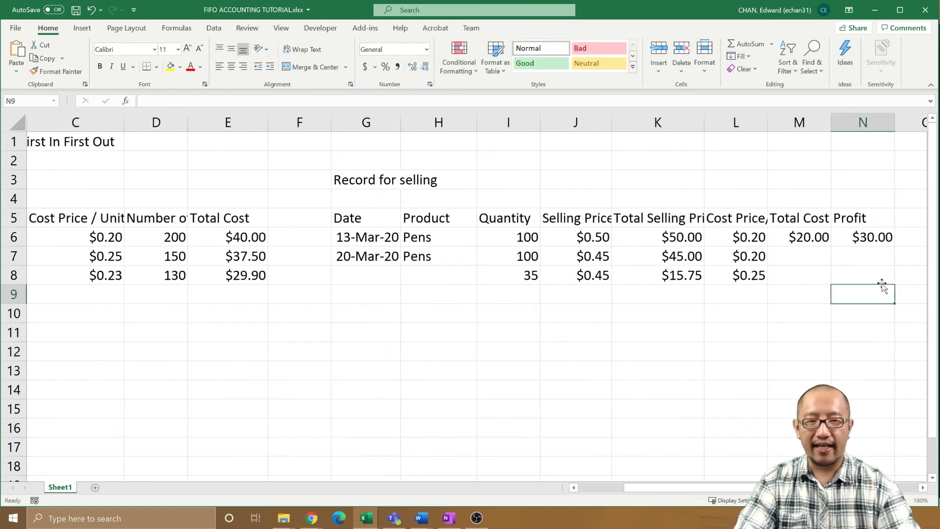
click(827, 241)
drag(831, 246, 830, 282)
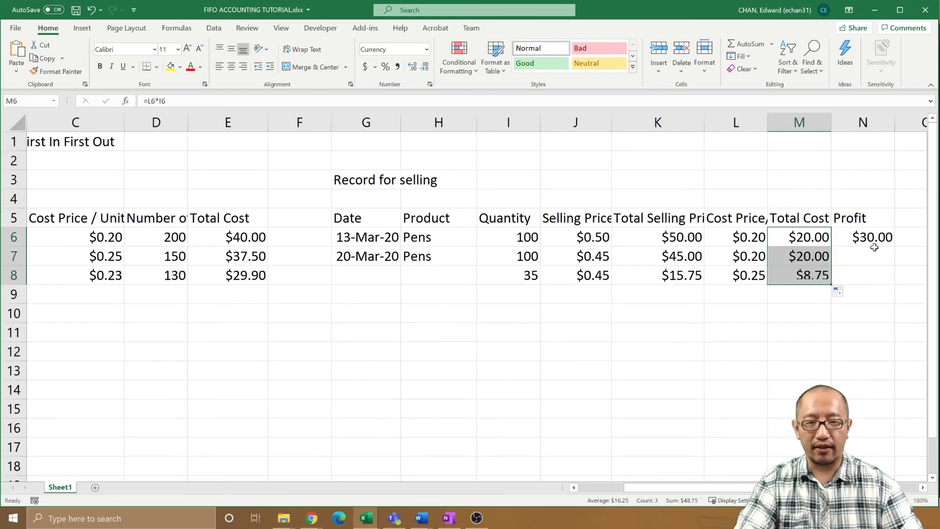
click(892, 246)
drag(895, 248, 890, 279)
Check row 7's total cost, unit cost and quantity against the first and second purchases in the buying record.
click(809, 258)
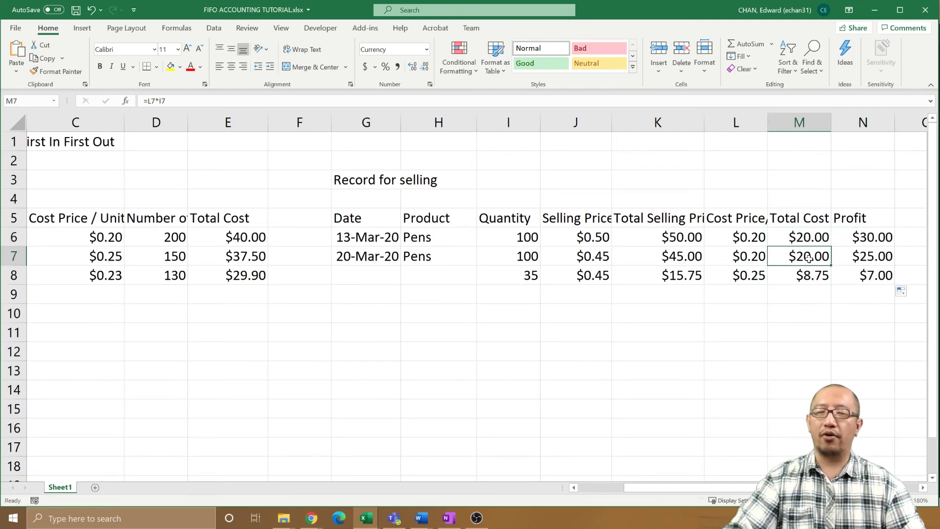
click(754, 260)
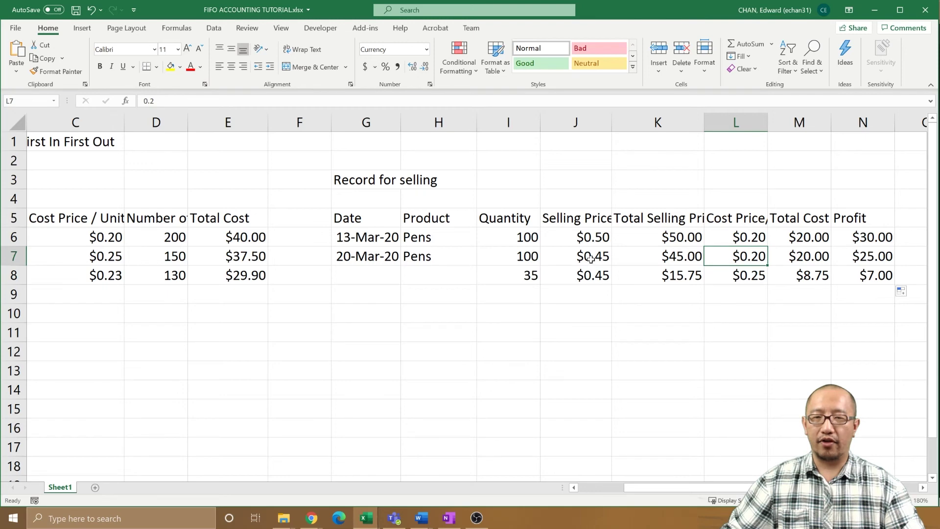
click(499, 259)
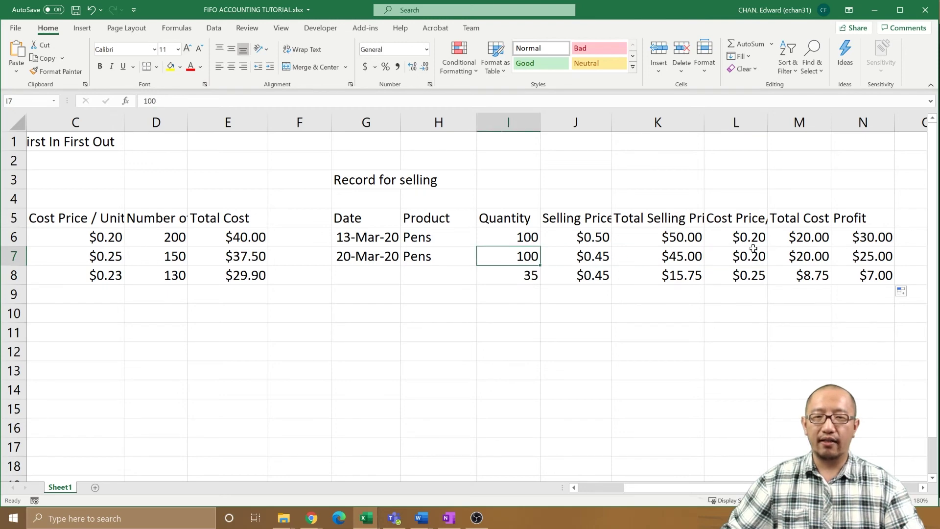
drag(528, 240, 527, 255)
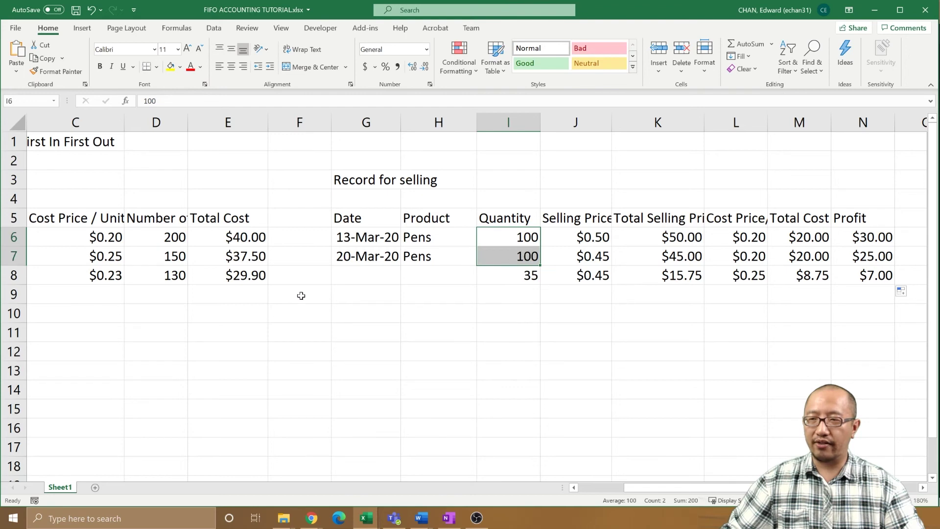
click(106, 238)
drag(756, 240, 752, 261)
click(168, 263)
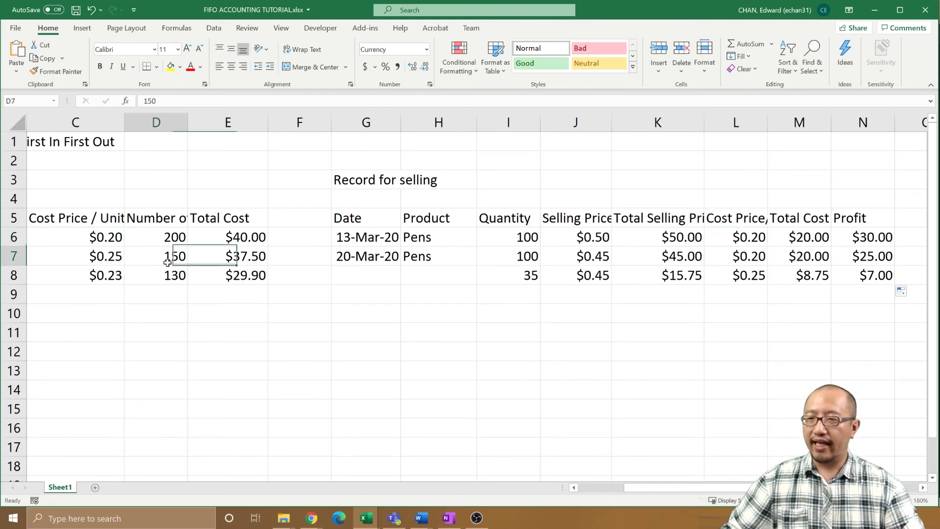
click(100, 259)
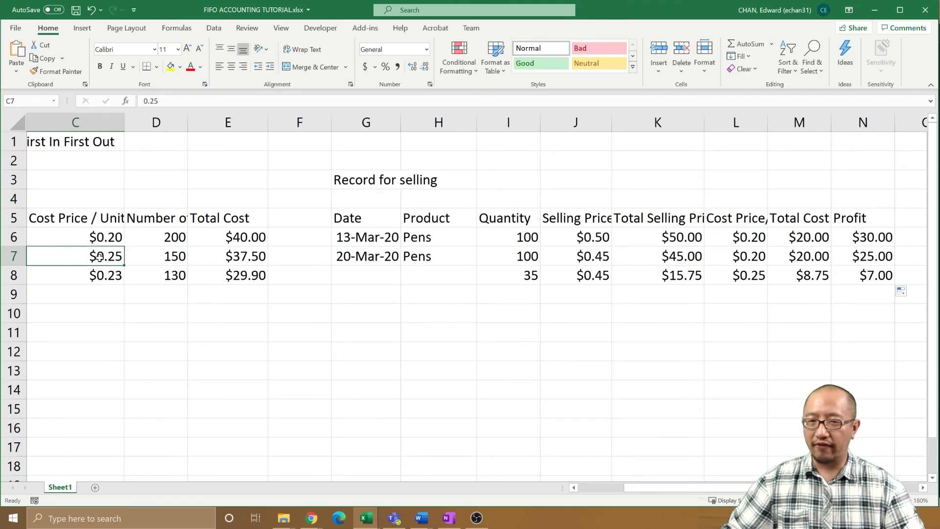
Review how row 8's total cost in M8 is calculated from its quantity and cost price per unit.
click(512, 275)
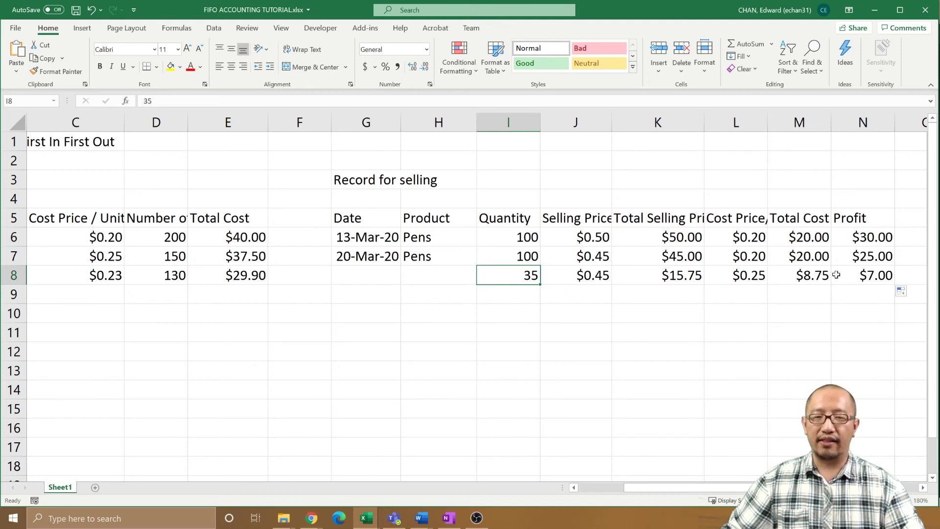
click(729, 275)
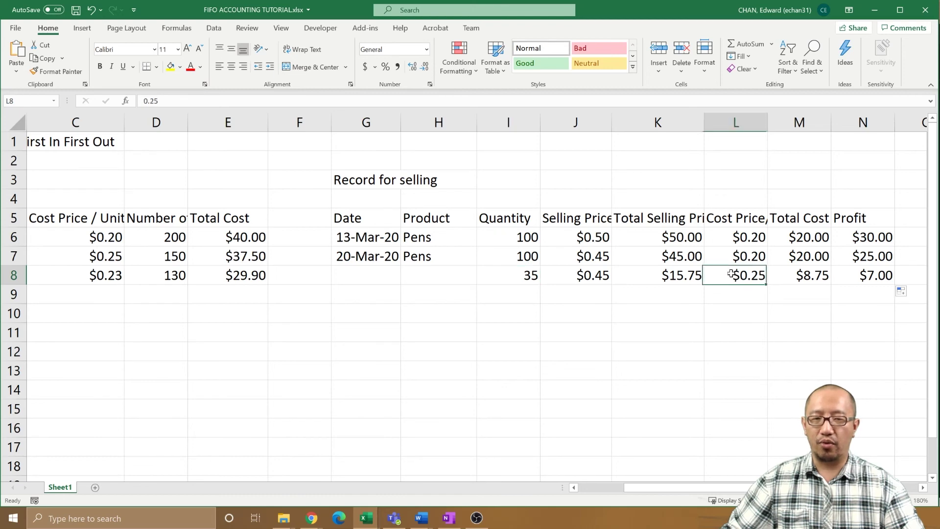
click(808, 279)
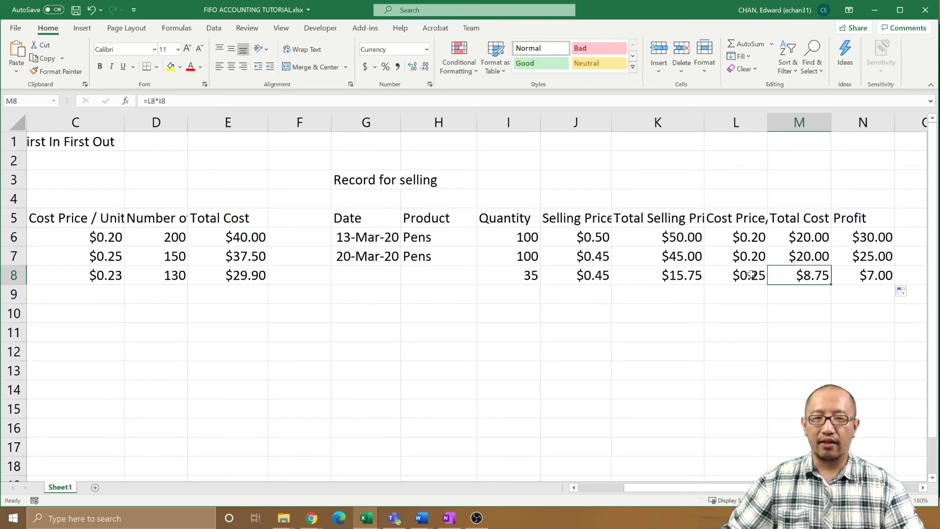
click(735, 274)
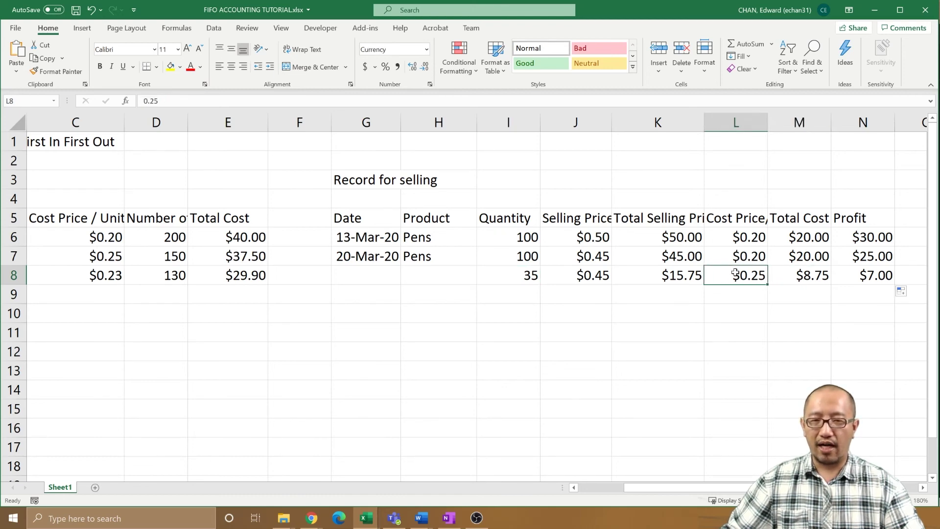
click(528, 275)
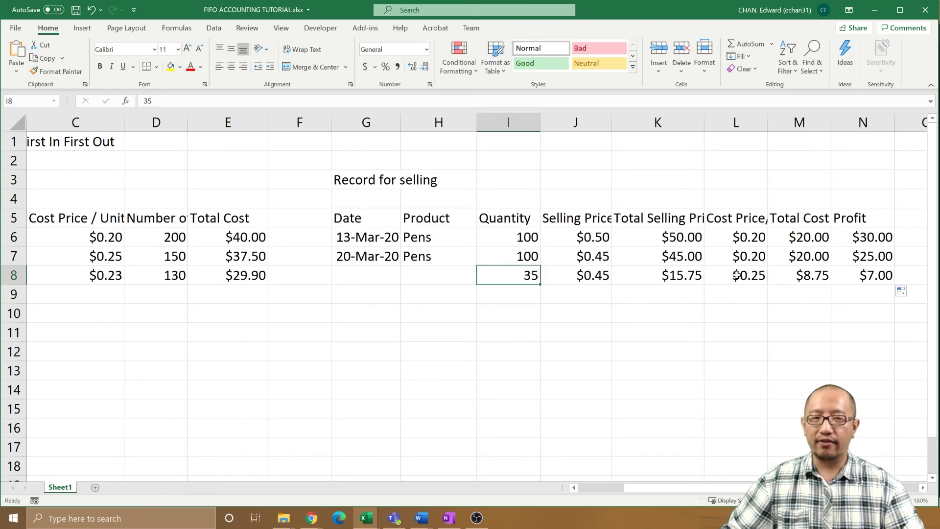
click(737, 275)
click(528, 276)
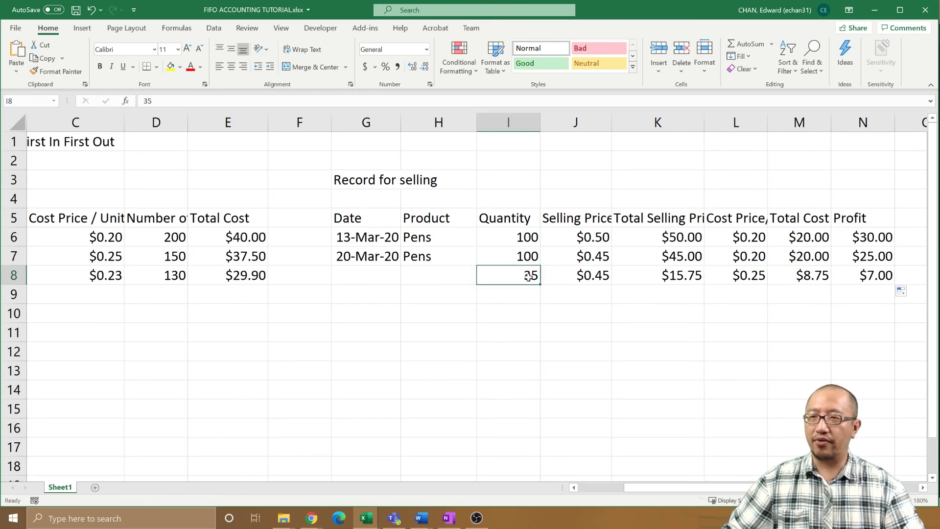
click(799, 279)
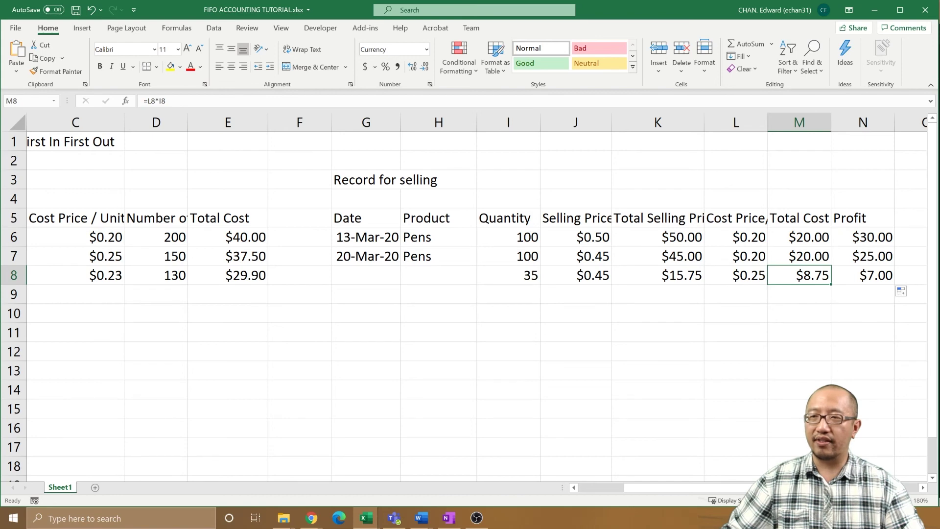
key(F2)
click(656, 311)
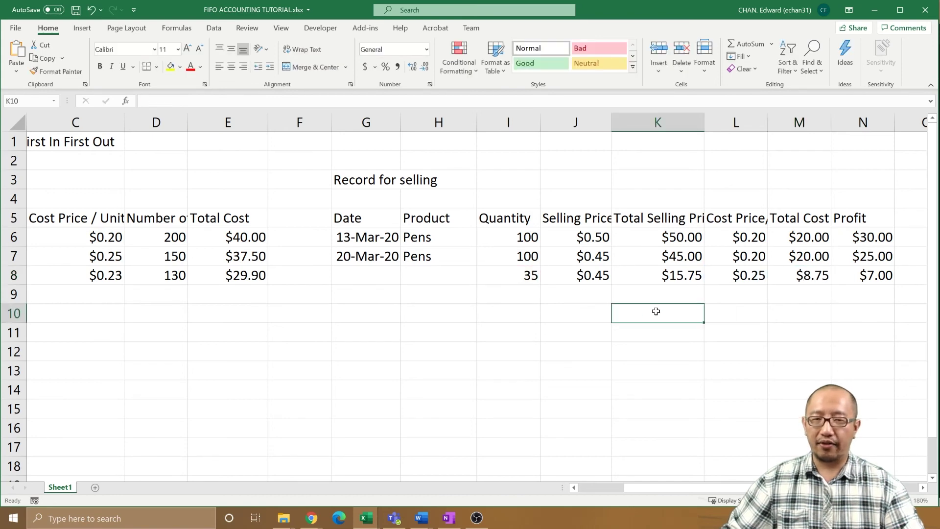
Compare the split sale quantities in I6 to I8 with the first and second purchase quantities in the buying record.
drag(698, 488, 656, 489)
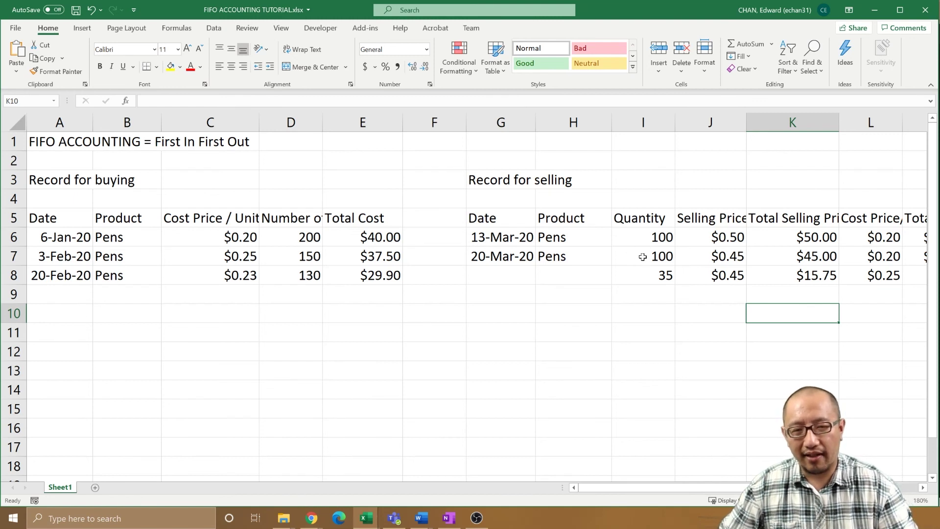
drag(643, 256, 619, 278)
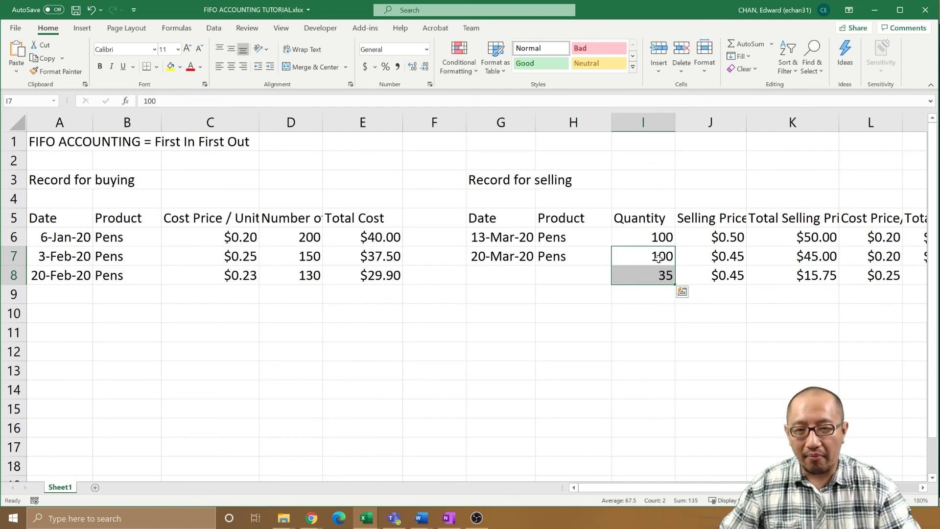
drag(656, 258, 654, 277)
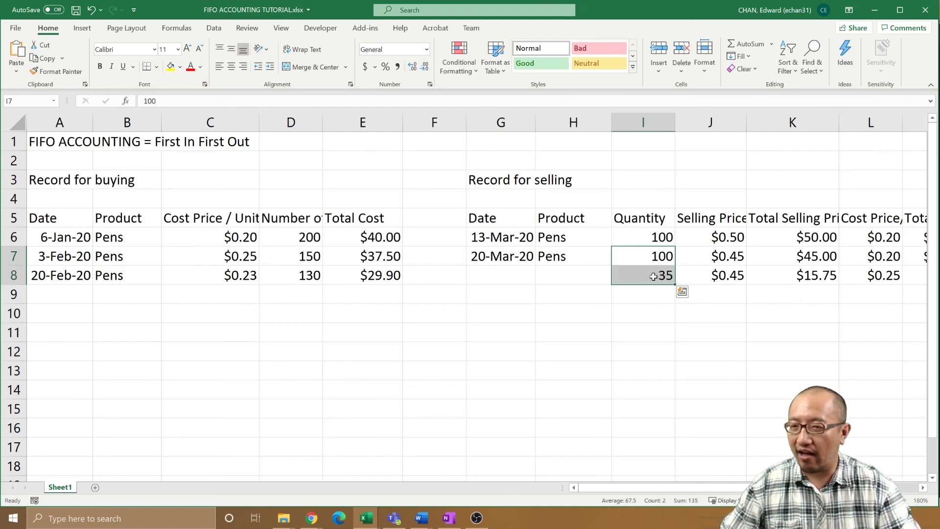
click(653, 266)
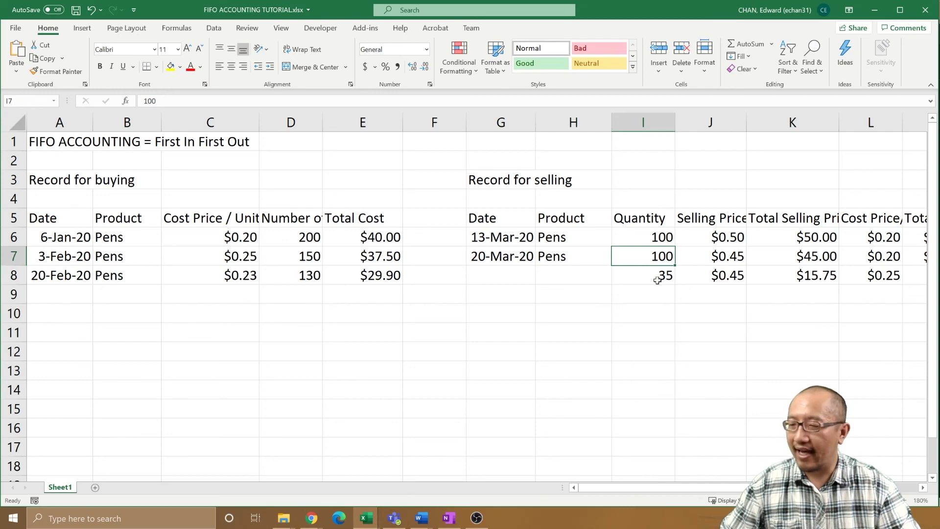
click(657, 280)
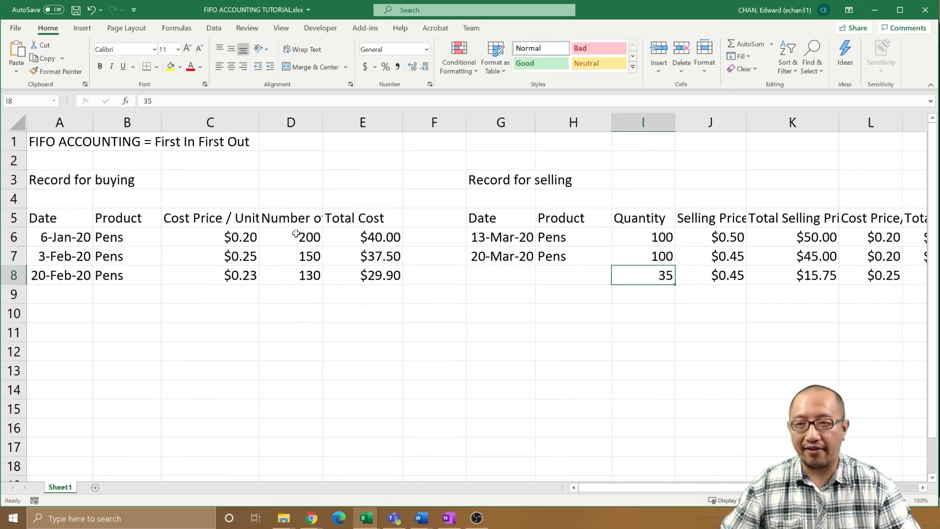
mouse_move(302, 237)
mouse_down()
mouse_move(302, 269)
mouse_move(303, 239)
mouse_up()
drag(666, 240, 666, 255)
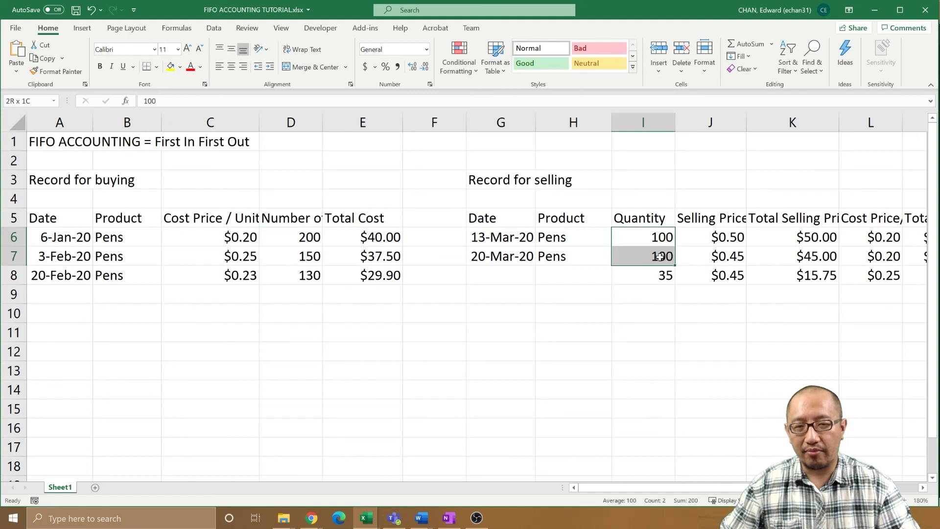
click(650, 274)
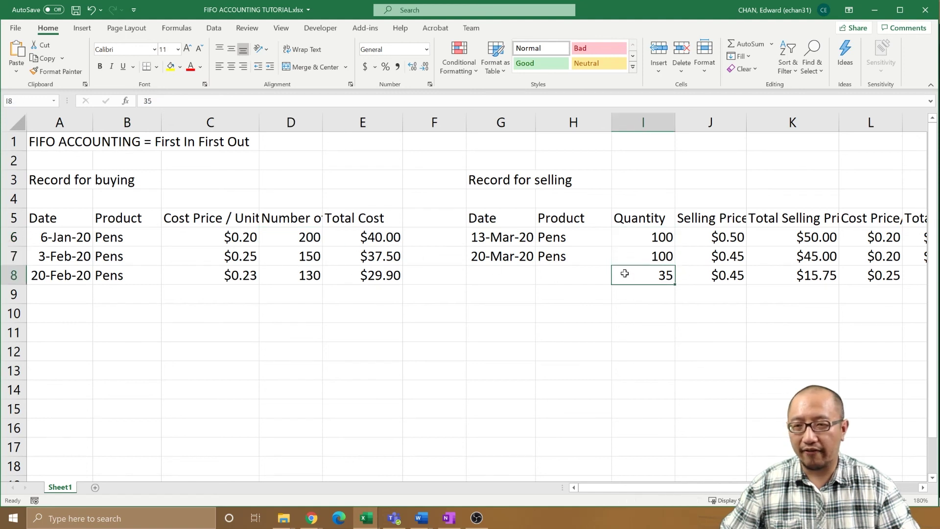
click(307, 261)
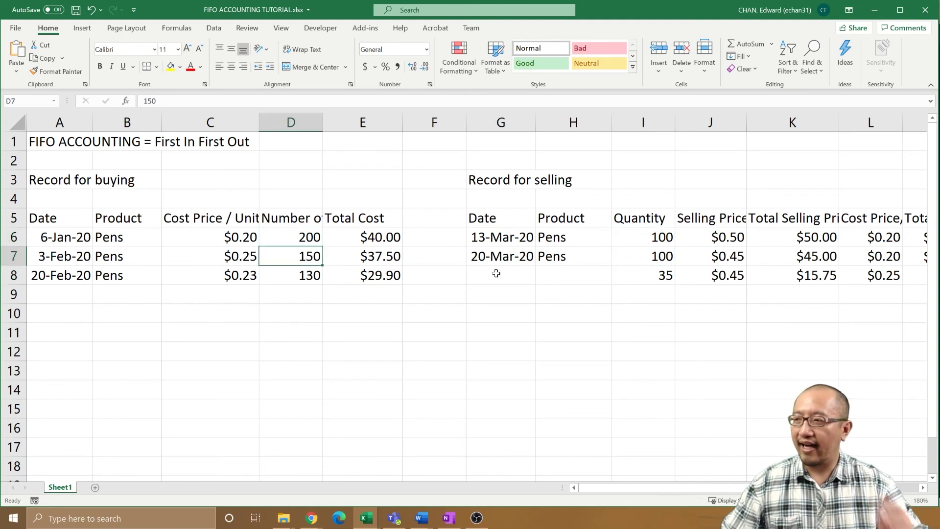